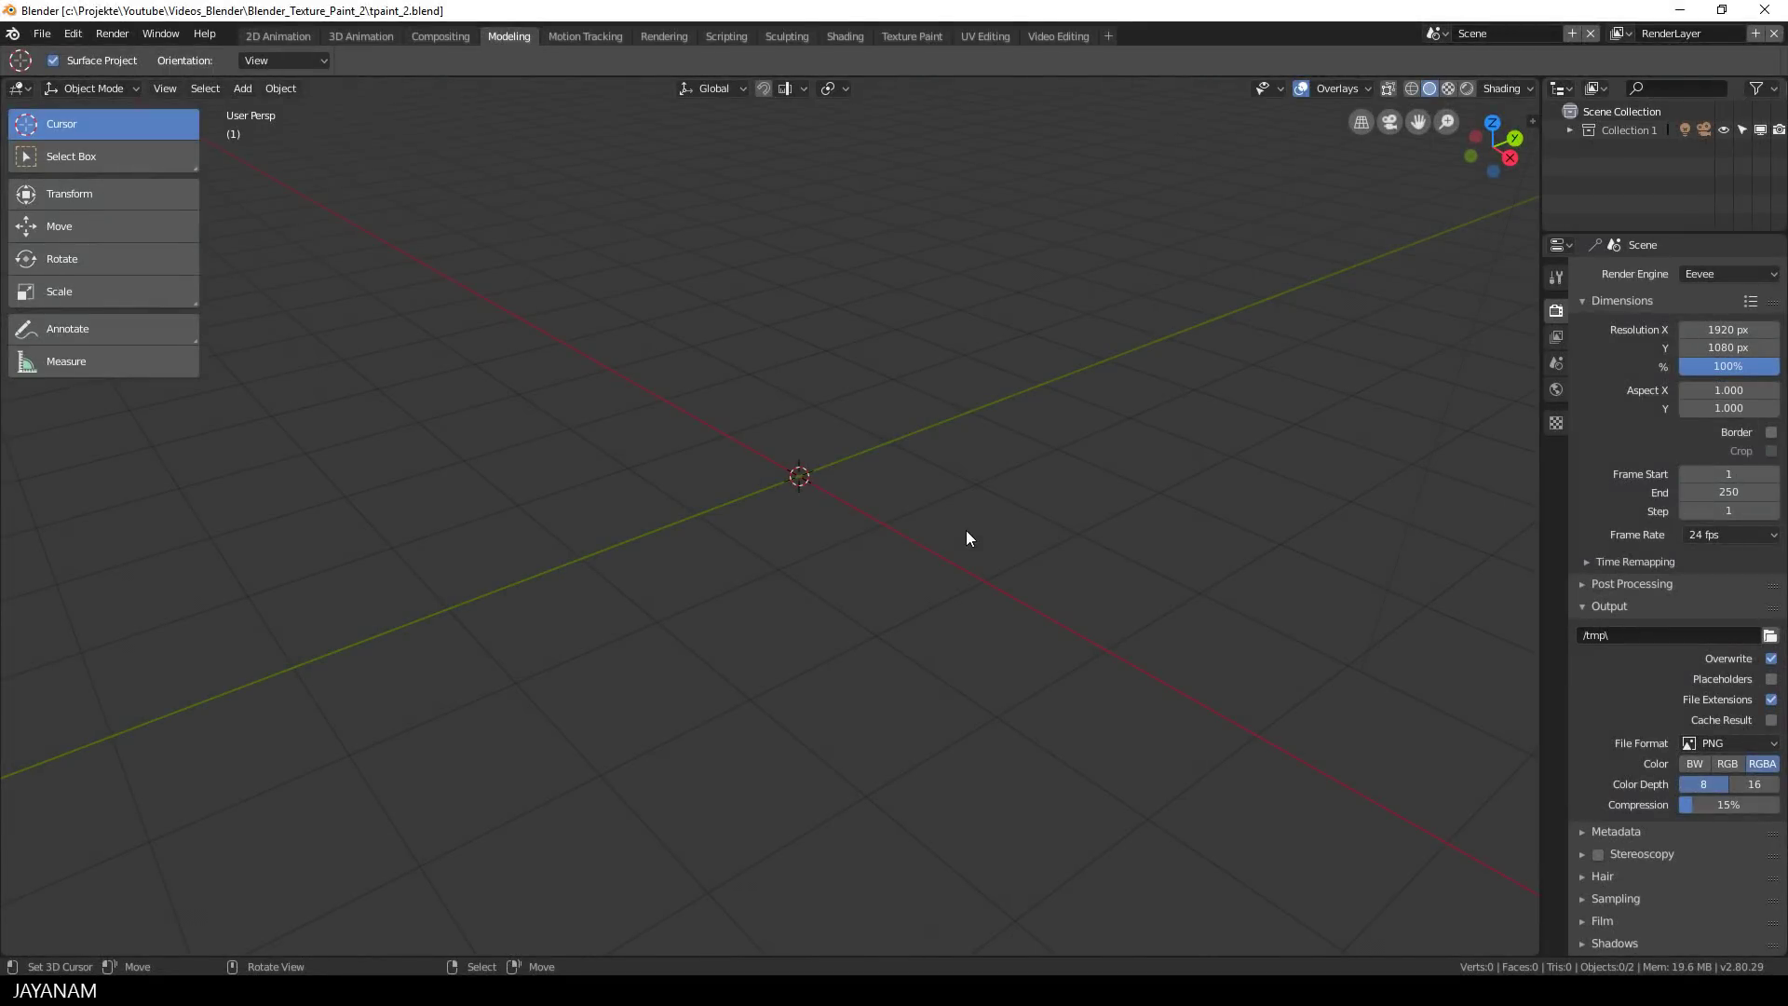
Add a cube mesh with a 1 m radius at the world origin
{"action": "key", "text": "shift+a"}
{"action": "mouse_move", "coordinate": [965, 531]}
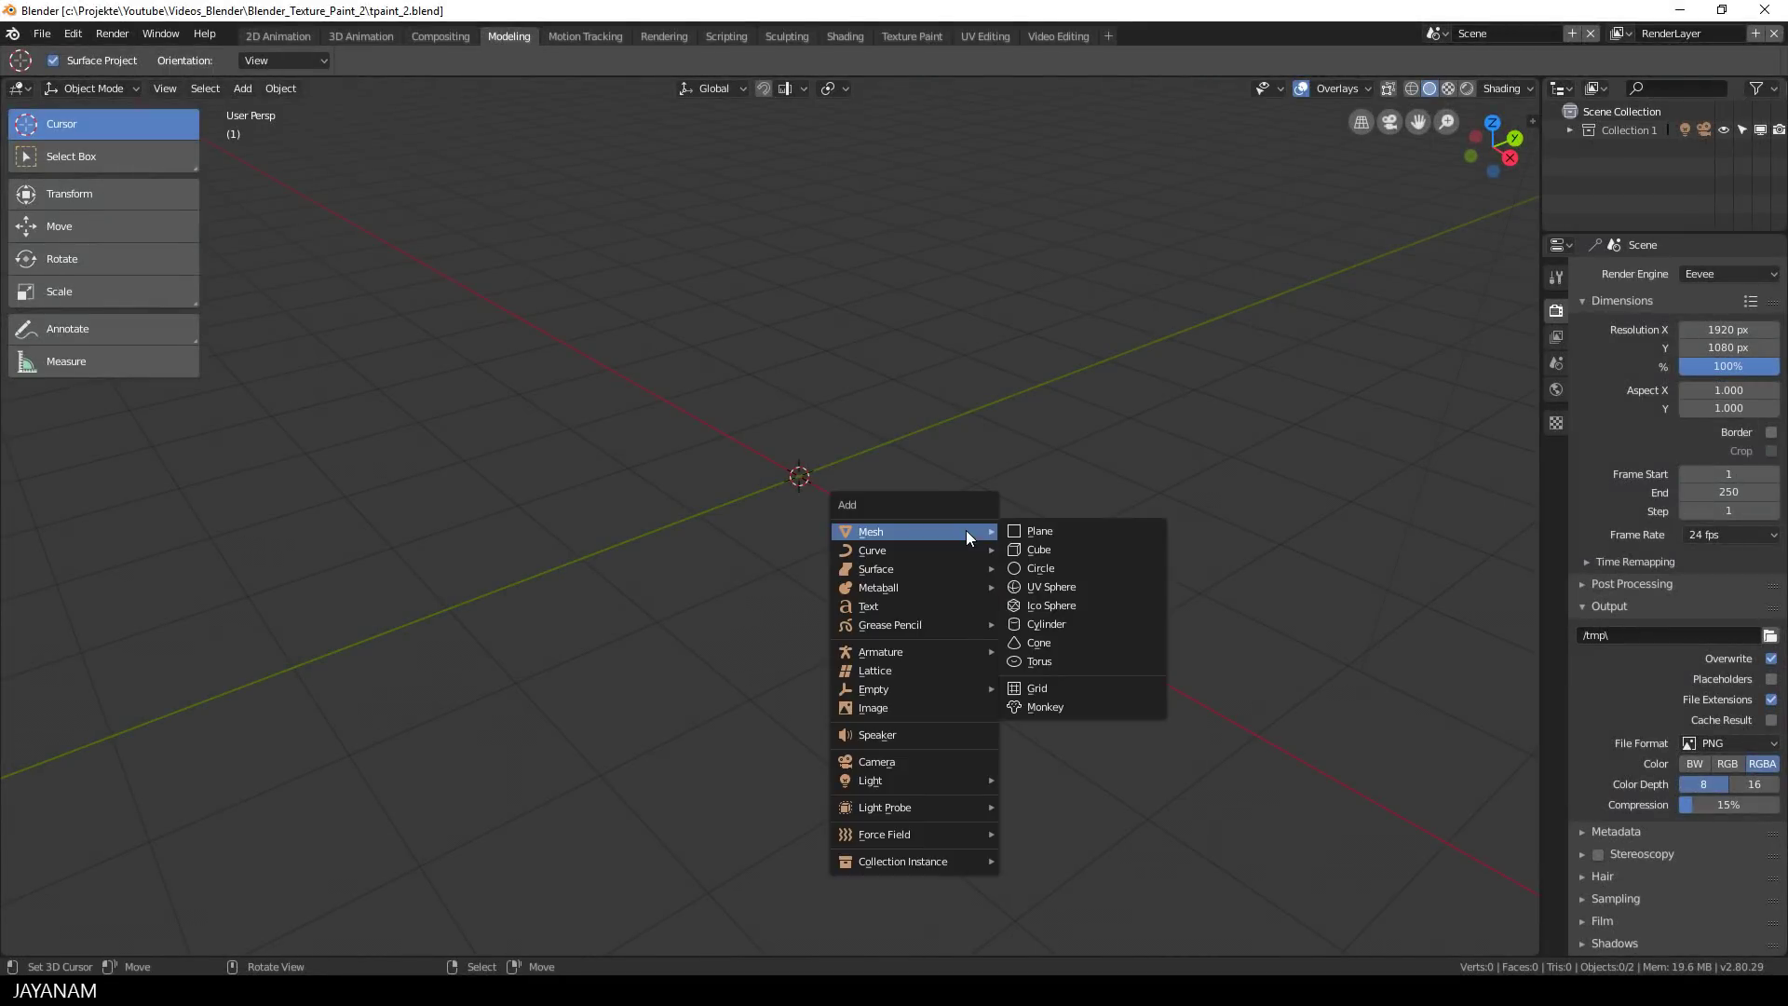
{"action": "left_click", "coordinate": [1028, 548]}
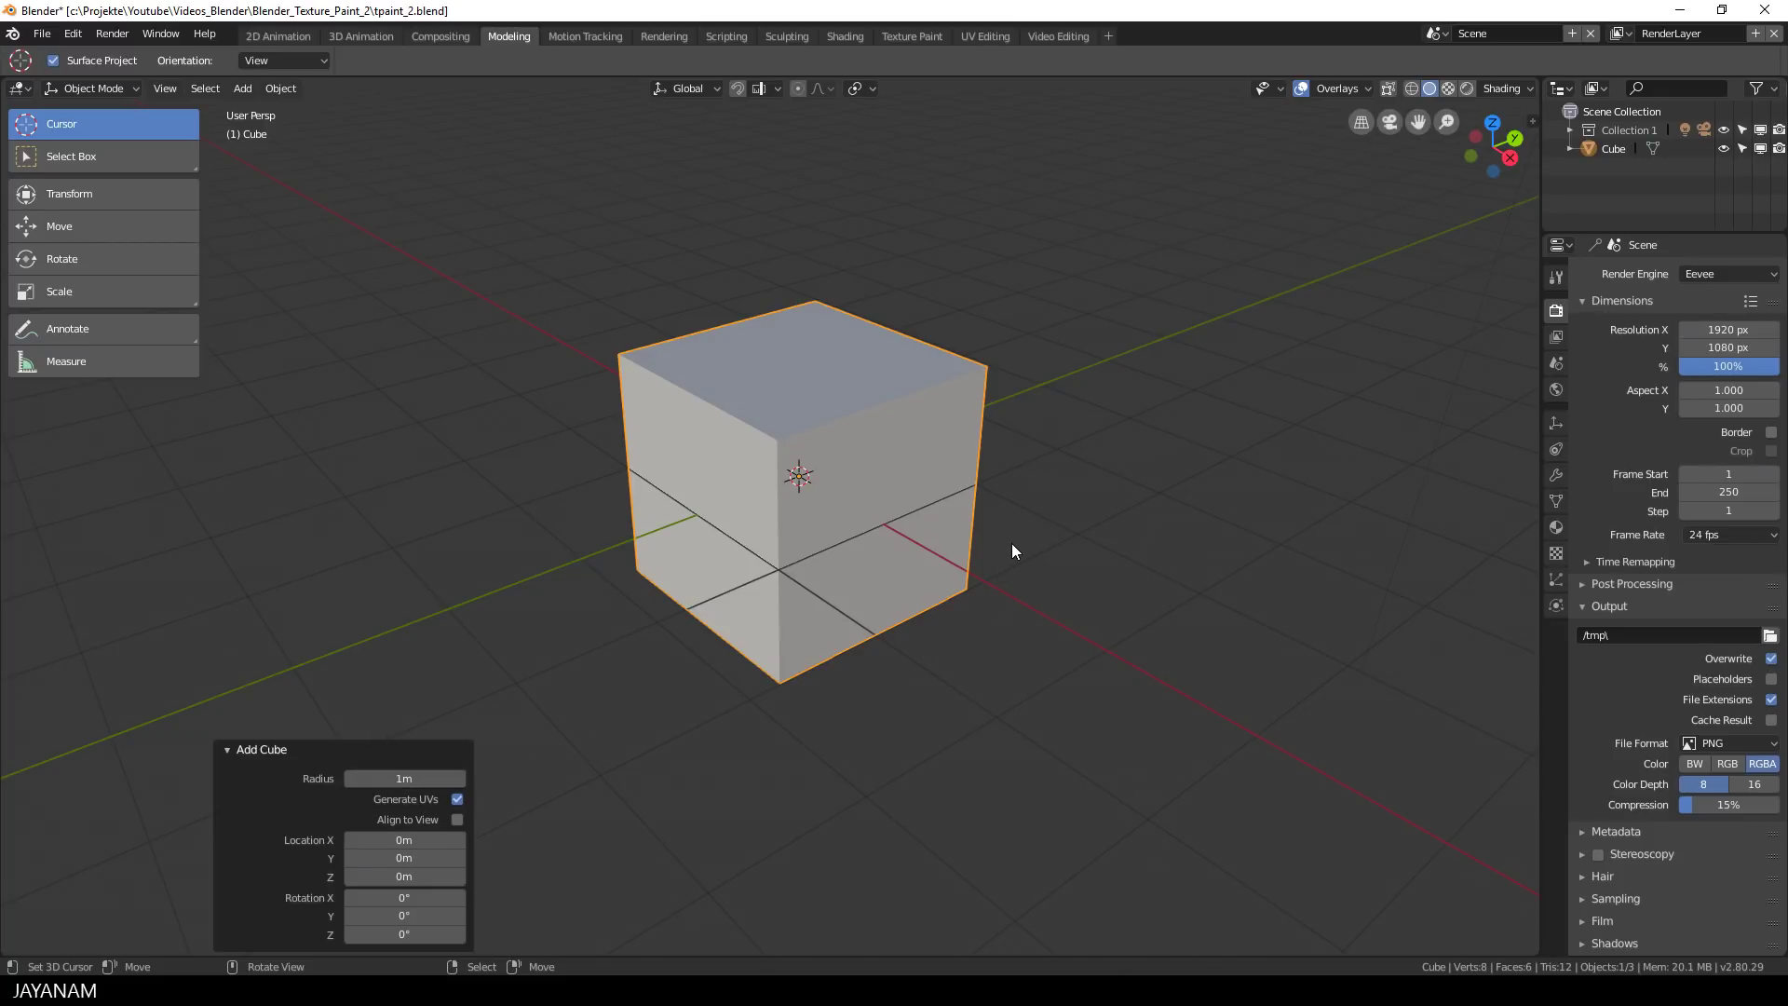
Bevel all edges of the cube in Edit Mode with 2 segments and an offset of about 0.041
{"action": "key", "text": "ctrl+Tab"}
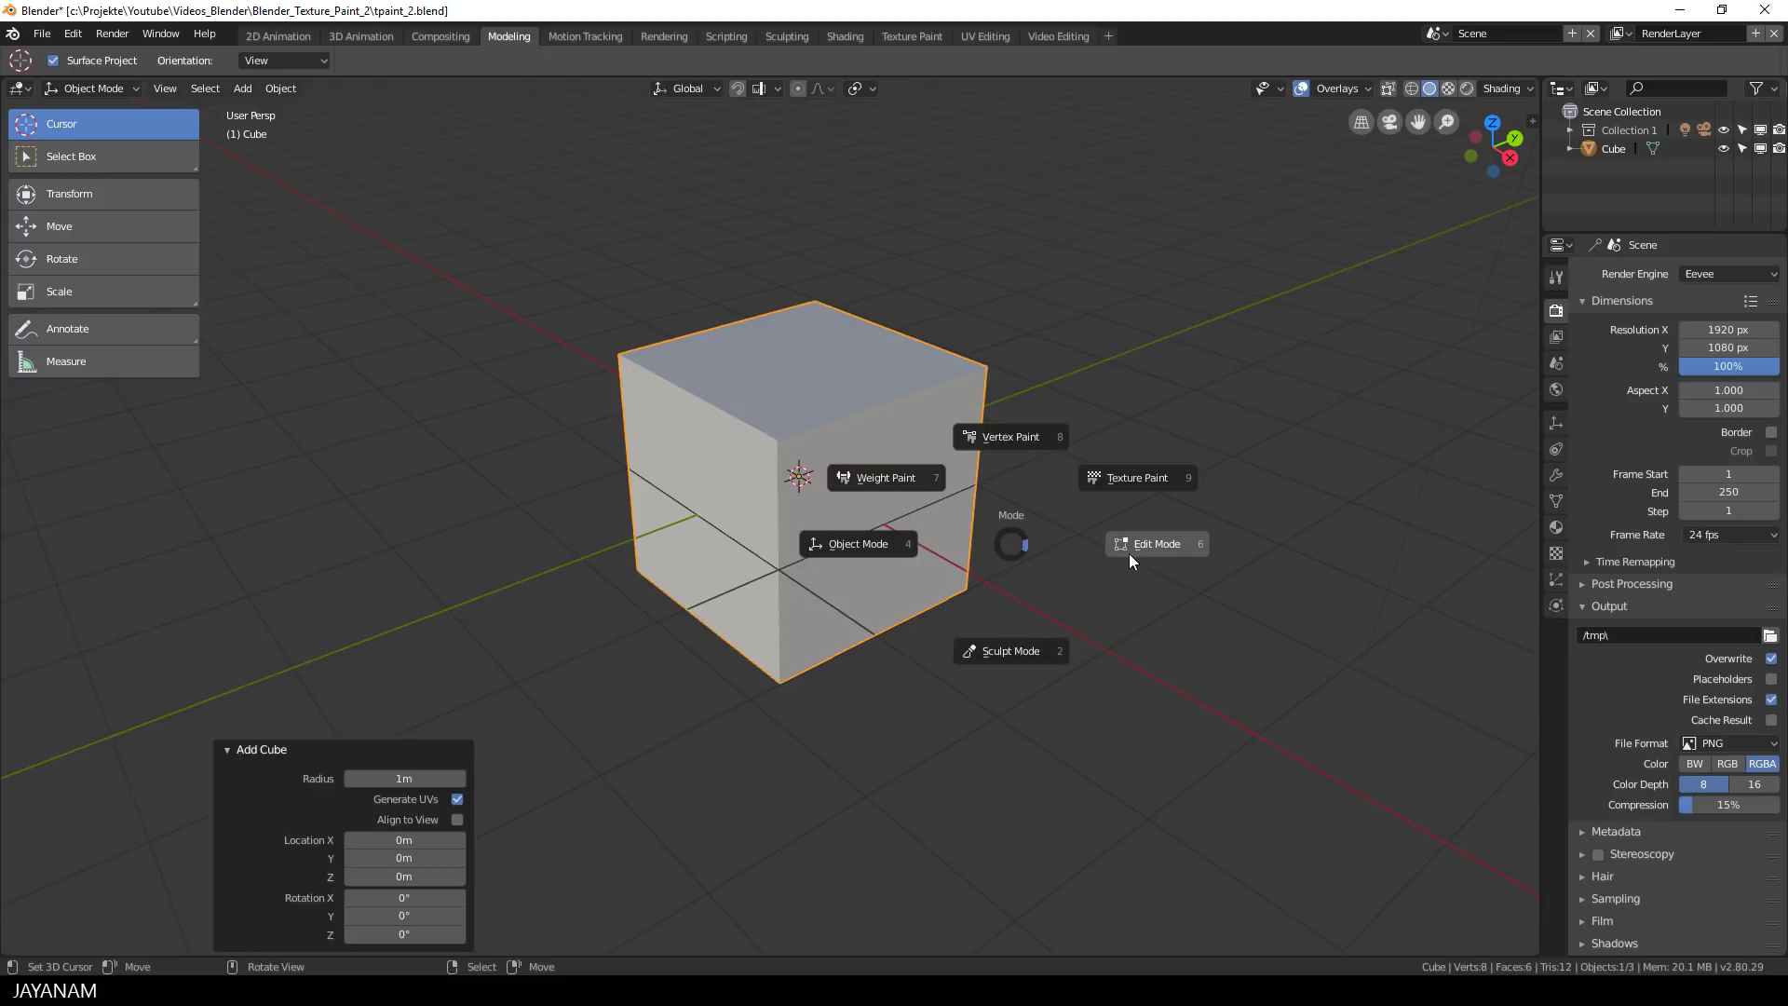
{"action": "left_click", "coordinate": [1129, 554]}
{"action": "key", "text": "ctrl+b"}
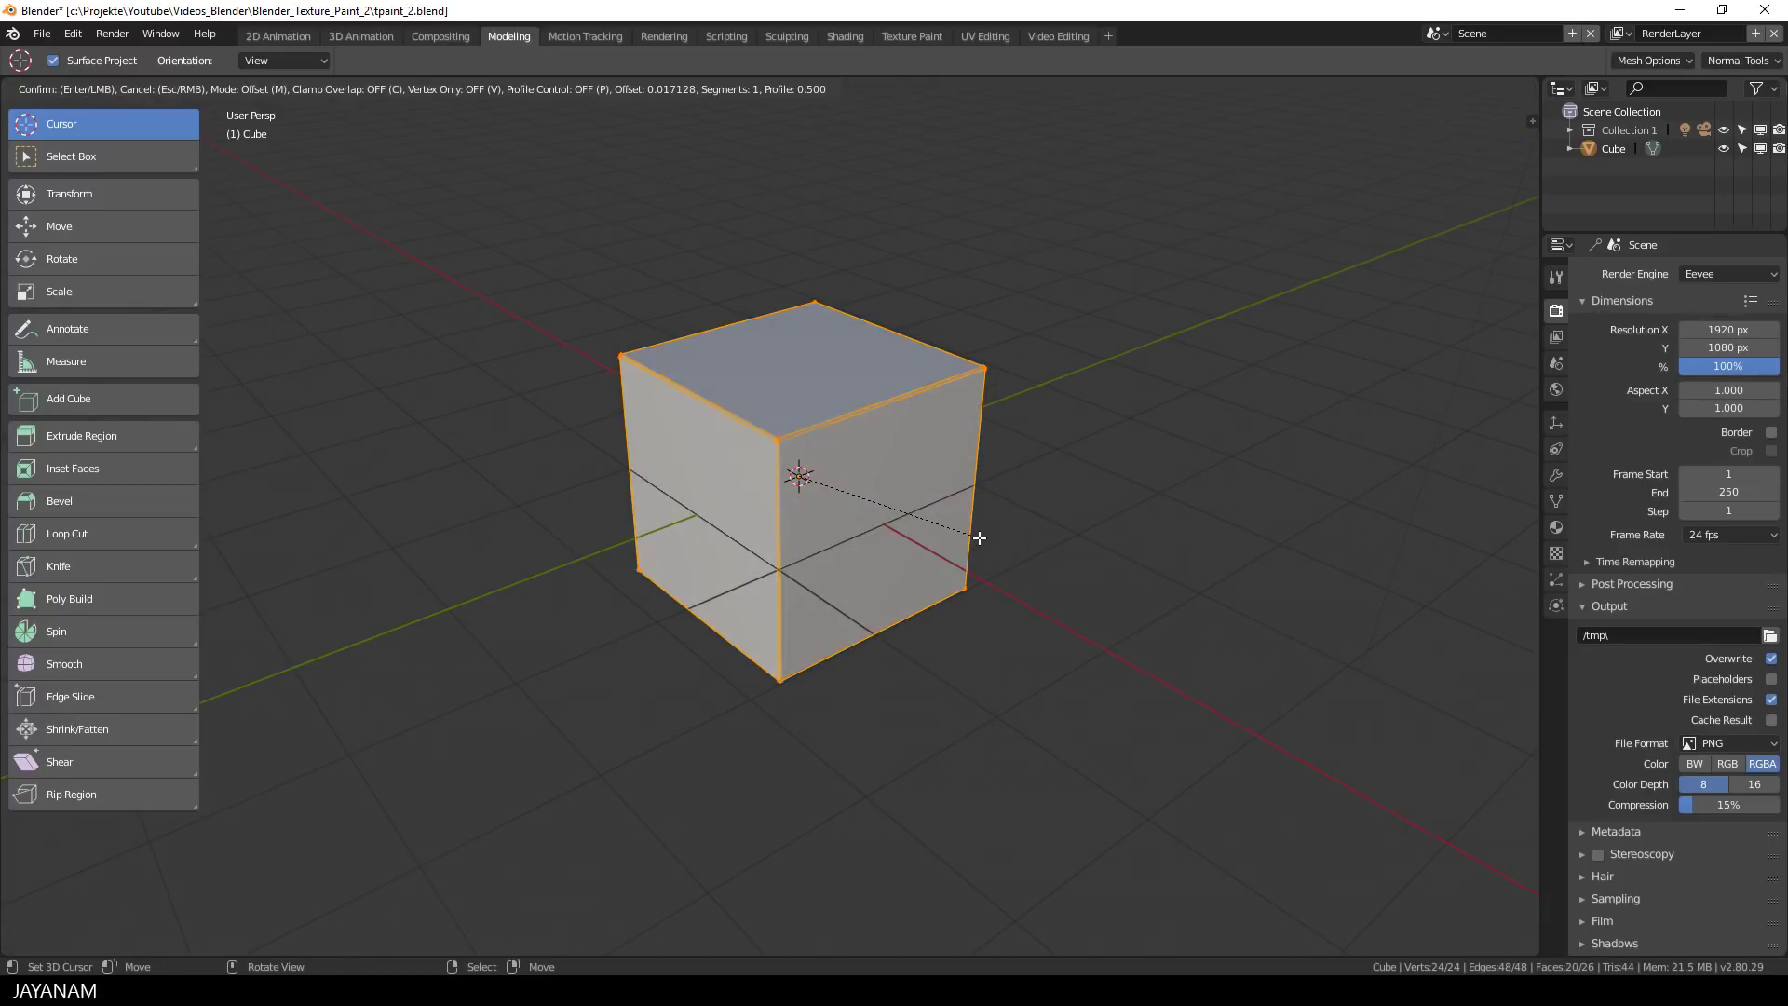
{"action": "scroll", "coordinate": [983, 538], "scroll_direction": "up", "scroll_amount": 1}
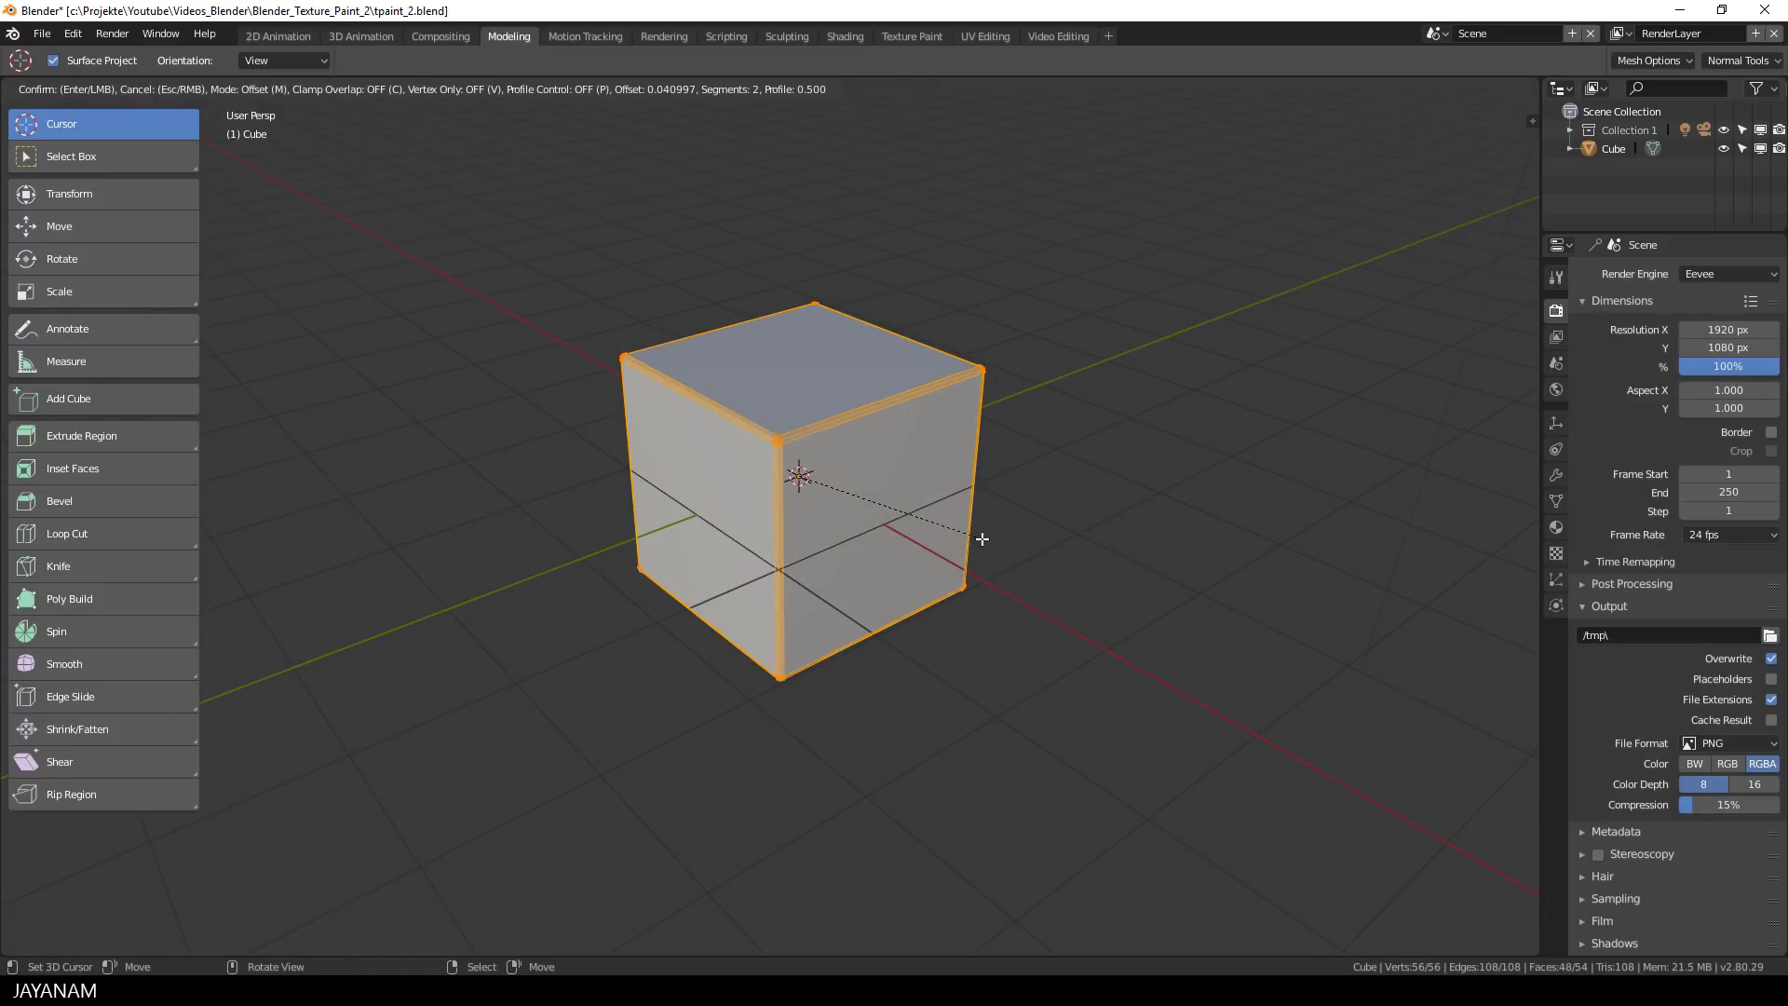
{"action": "left_click", "coordinate": [983, 539]}
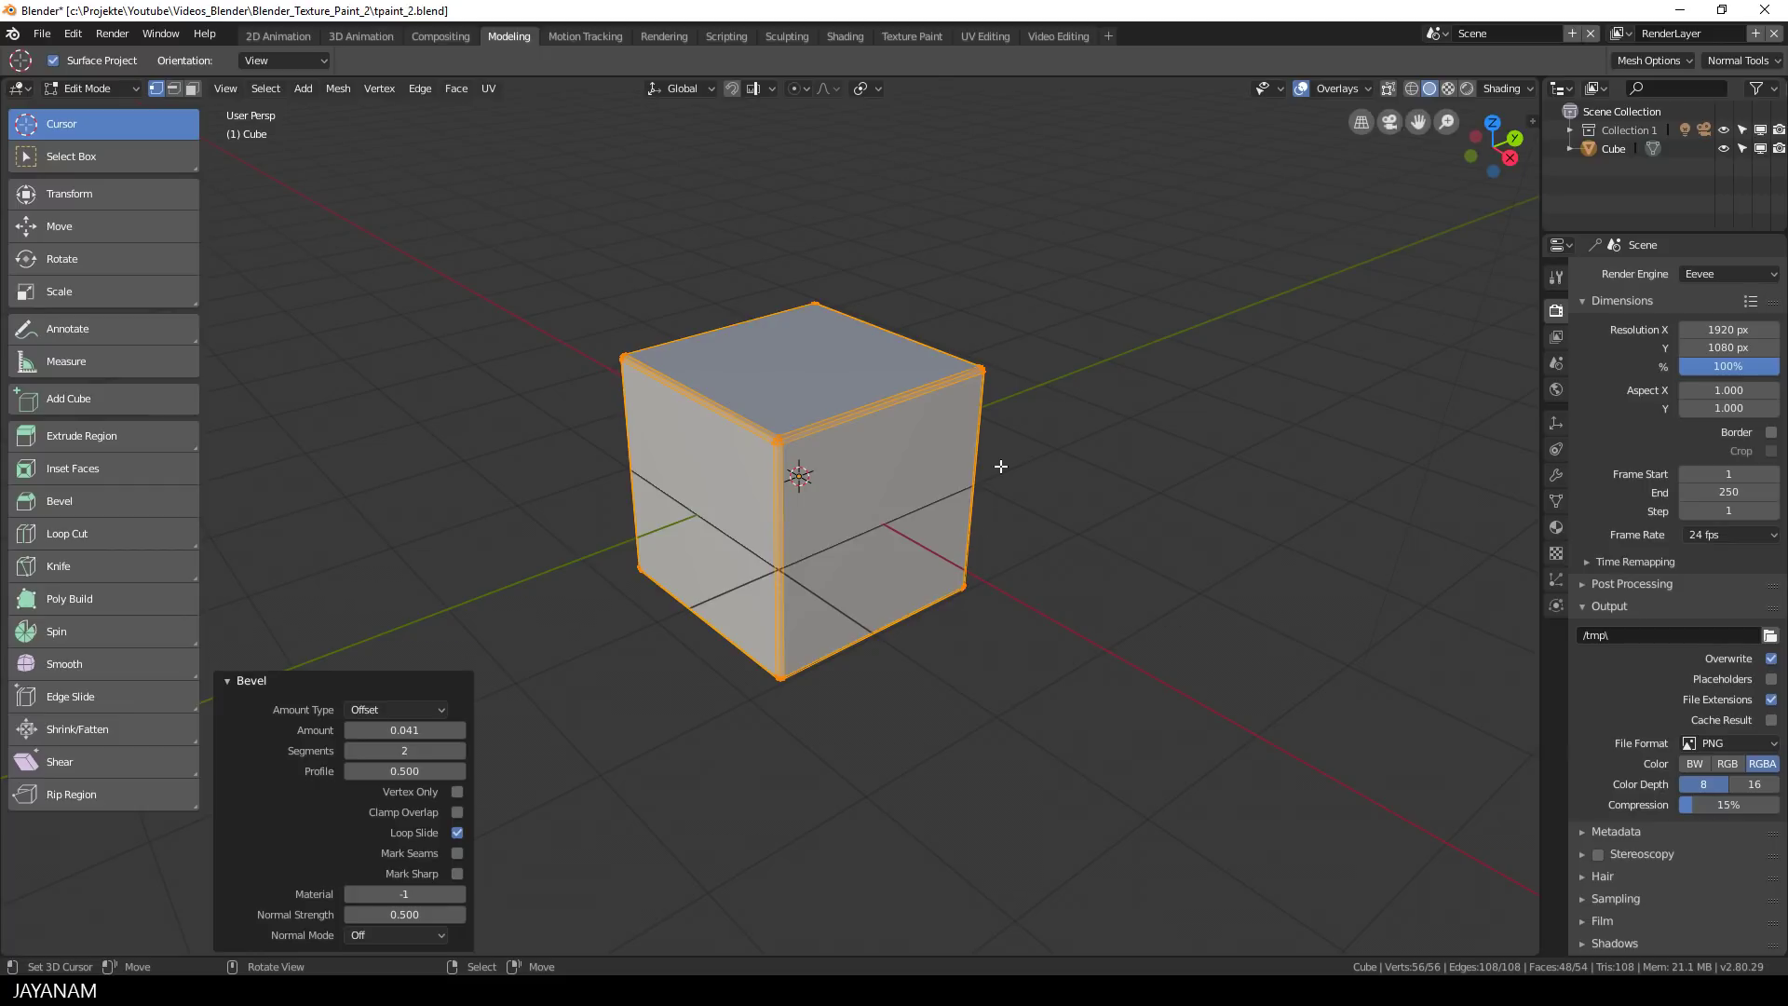
Return the cube to Object Mode and apply Shade Smooth to it
{"action": "key", "text": "ctrl+Tab"}
{"action": "left_click", "coordinate": [905, 478]}
{"action": "key", "text": "F3"}
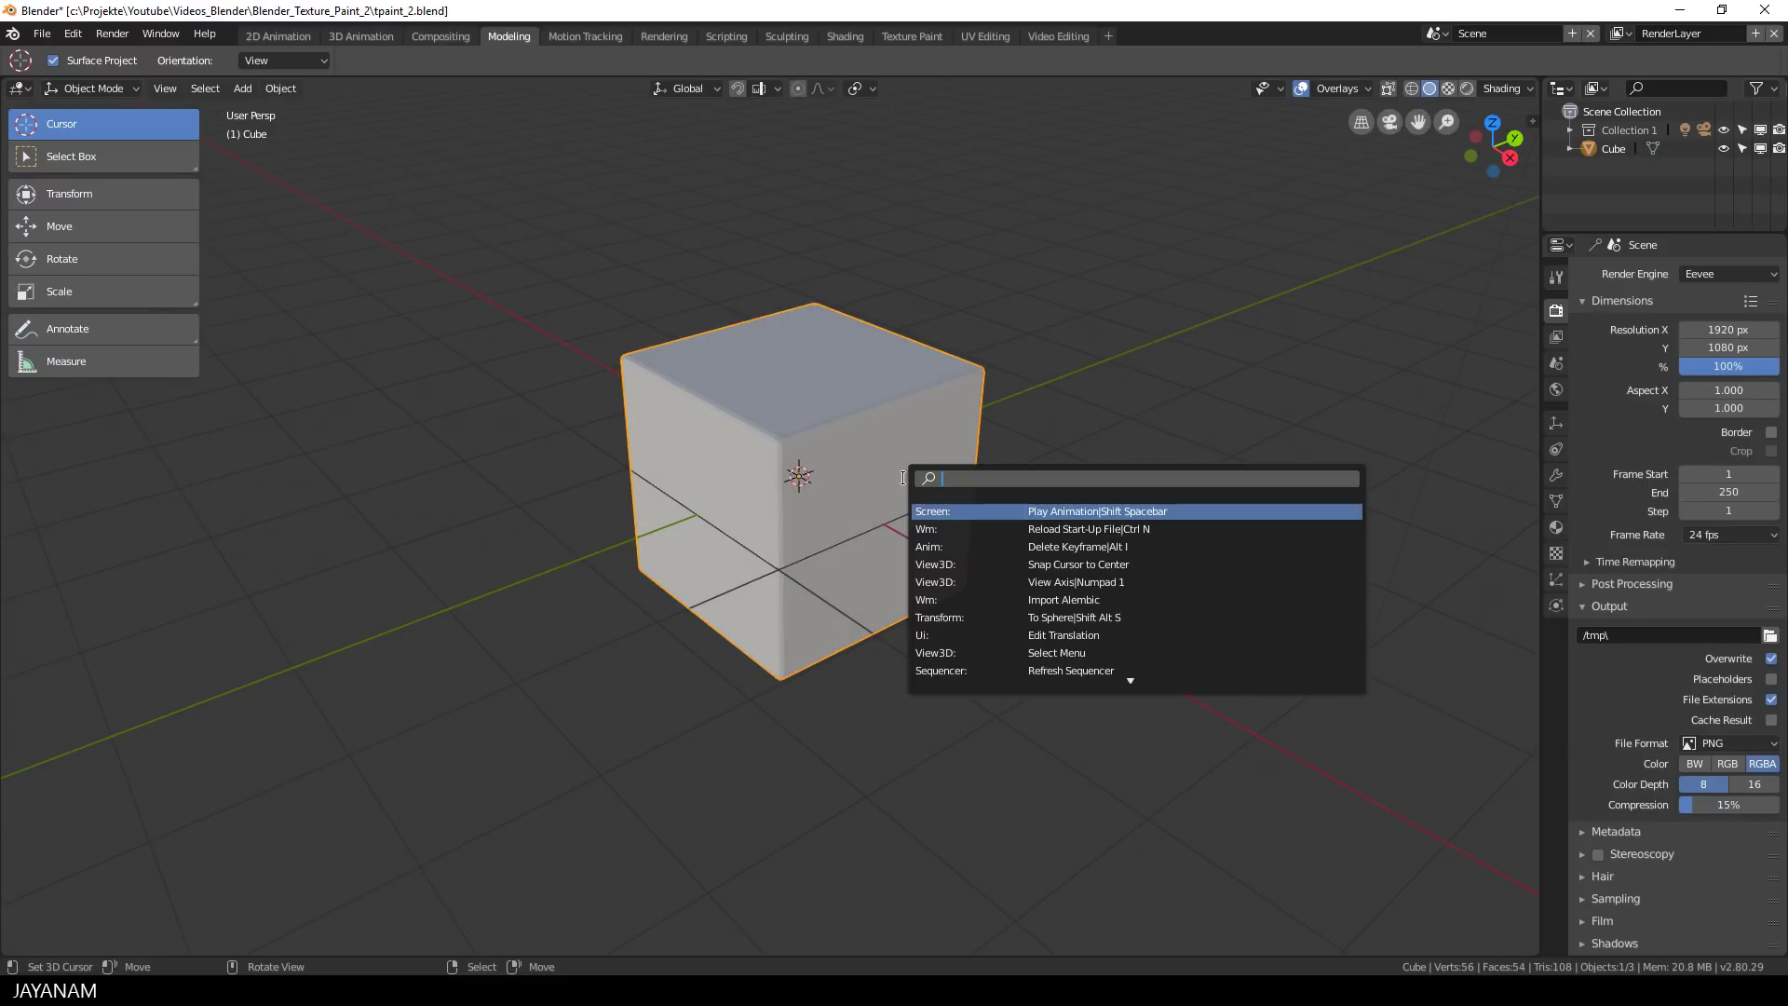
{"action": "type", "text": "smoo"}
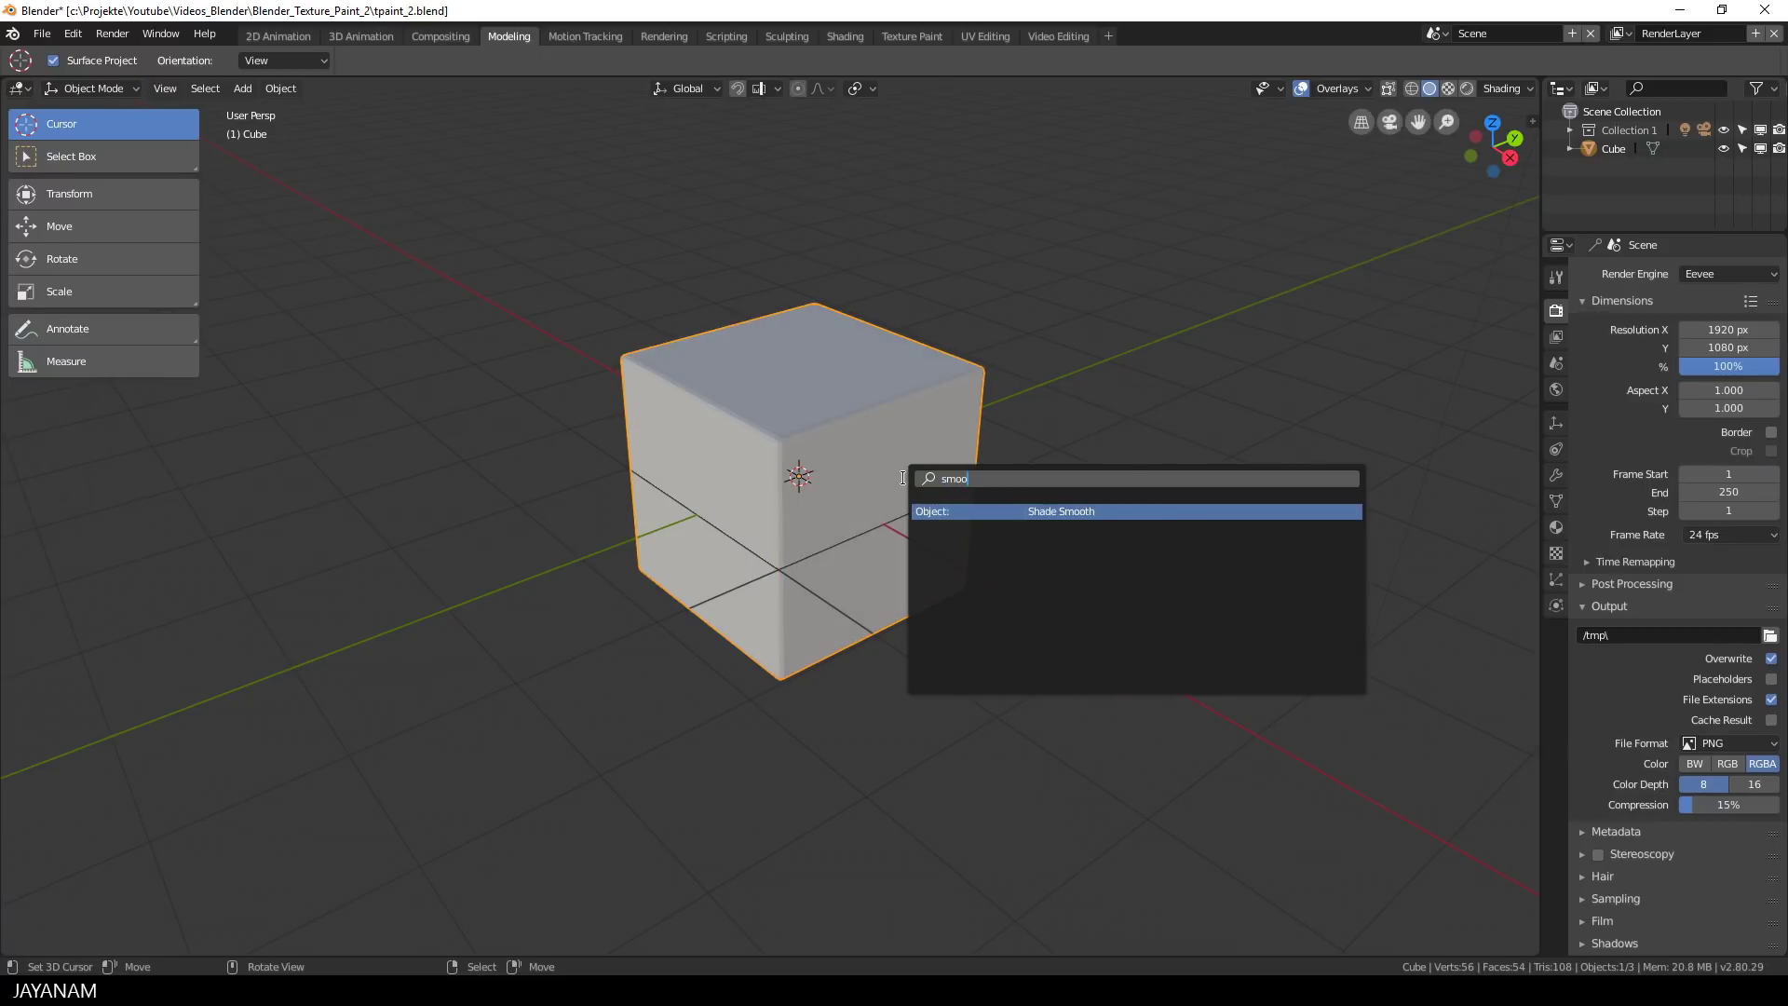
{"action": "key", "text": "Return"}
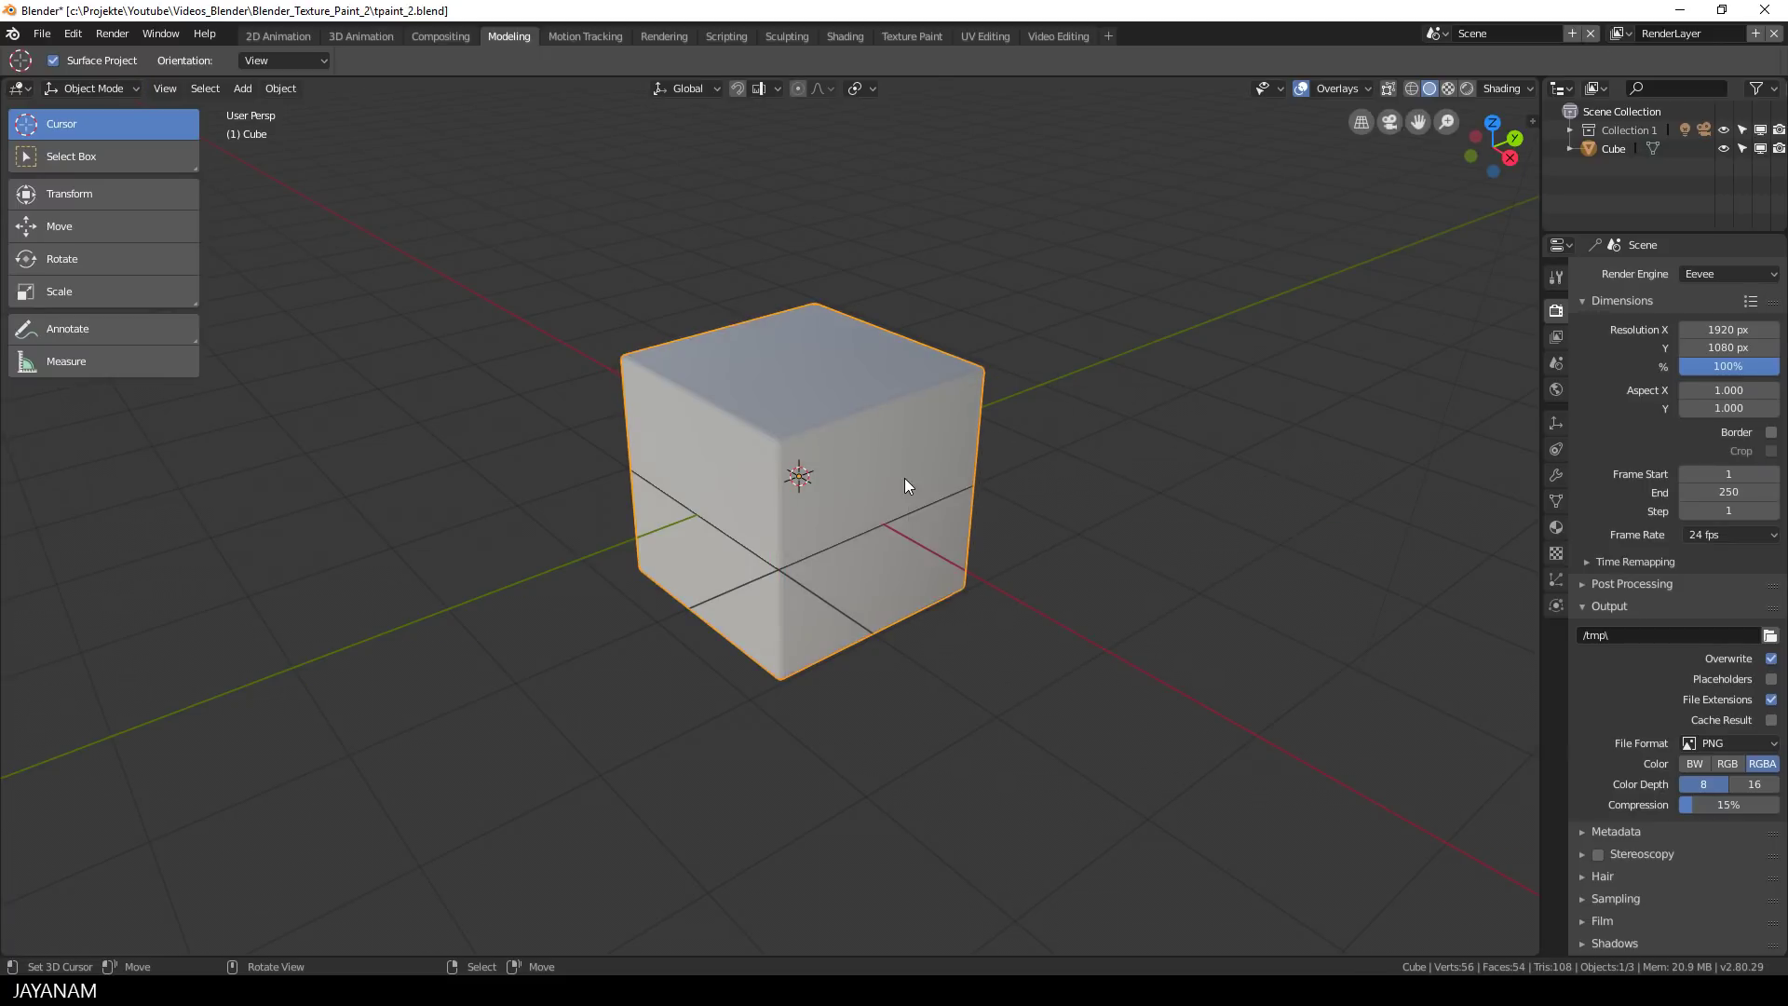
Switch the 3D viewport to LookDev shading and save over tpaint_2.blend
{"action": "left_click", "coordinate": [1450, 87]}
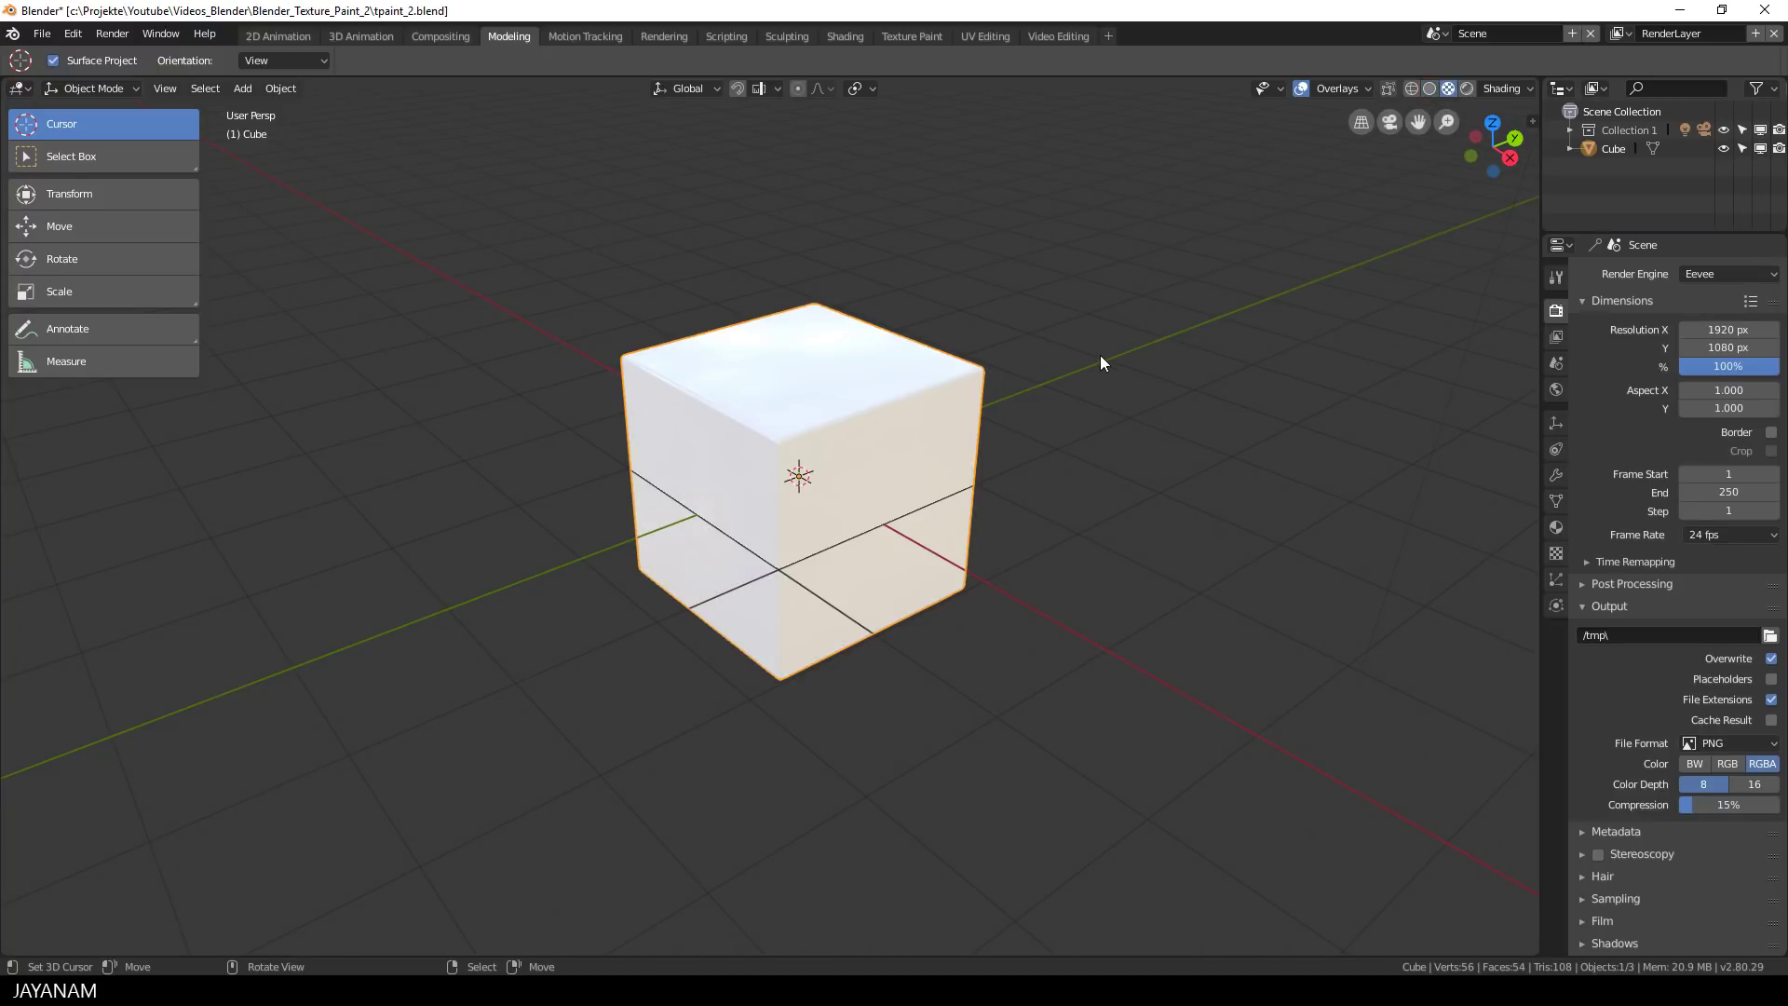
{"action": "key", "text": "ctrl+s"}
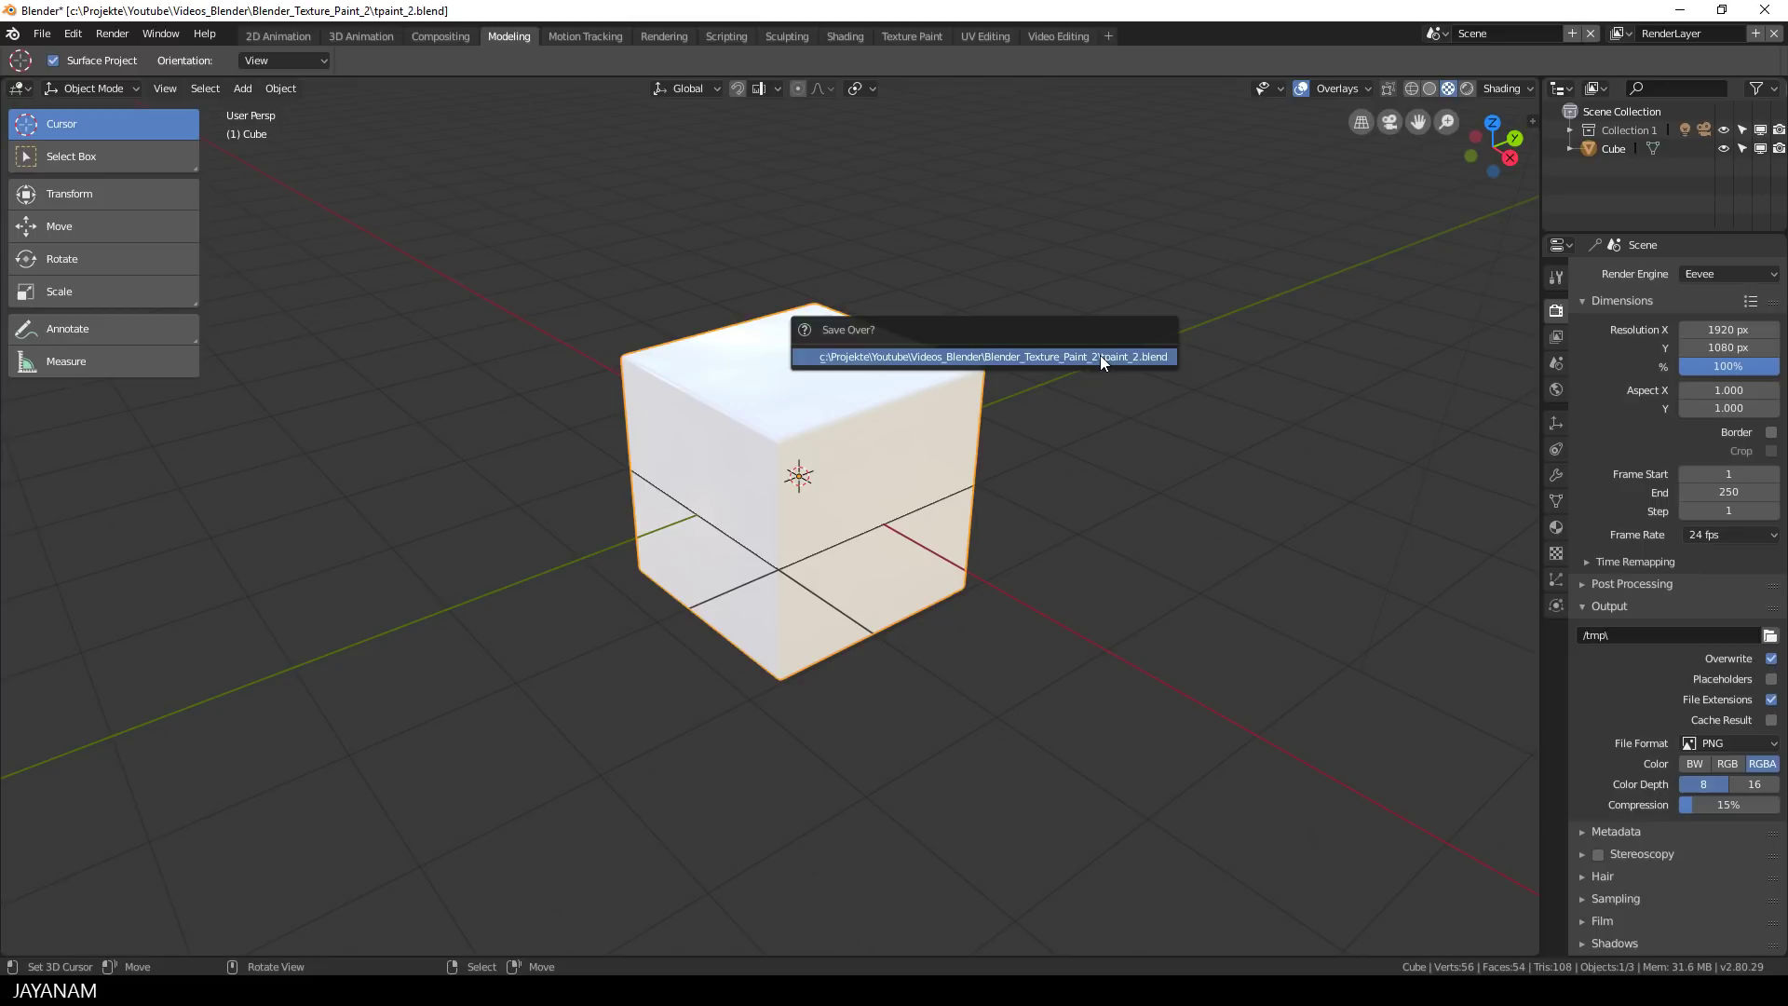
{"action": "left_click", "coordinate": [1100, 362]}
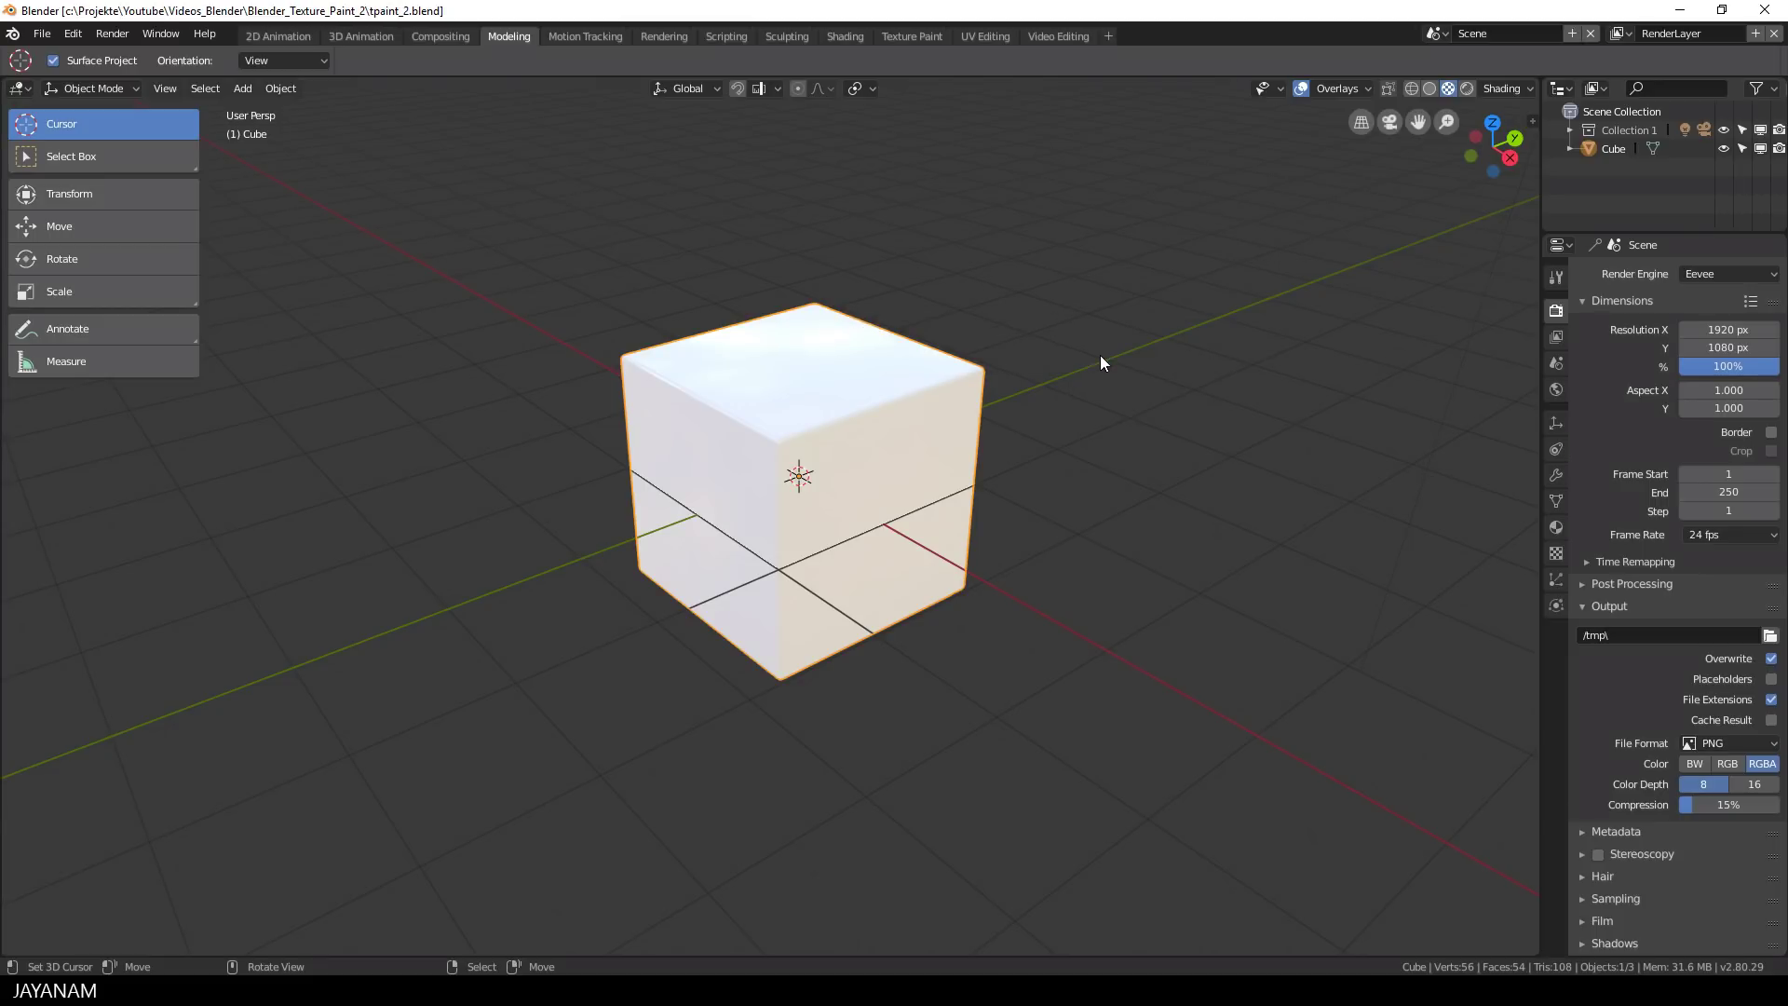
Open the Texture Paint workspace and add a Base Color texture slot named Cube Base Color at 2048 × 2048 px
{"action": "left_click", "coordinate": [912, 37]}
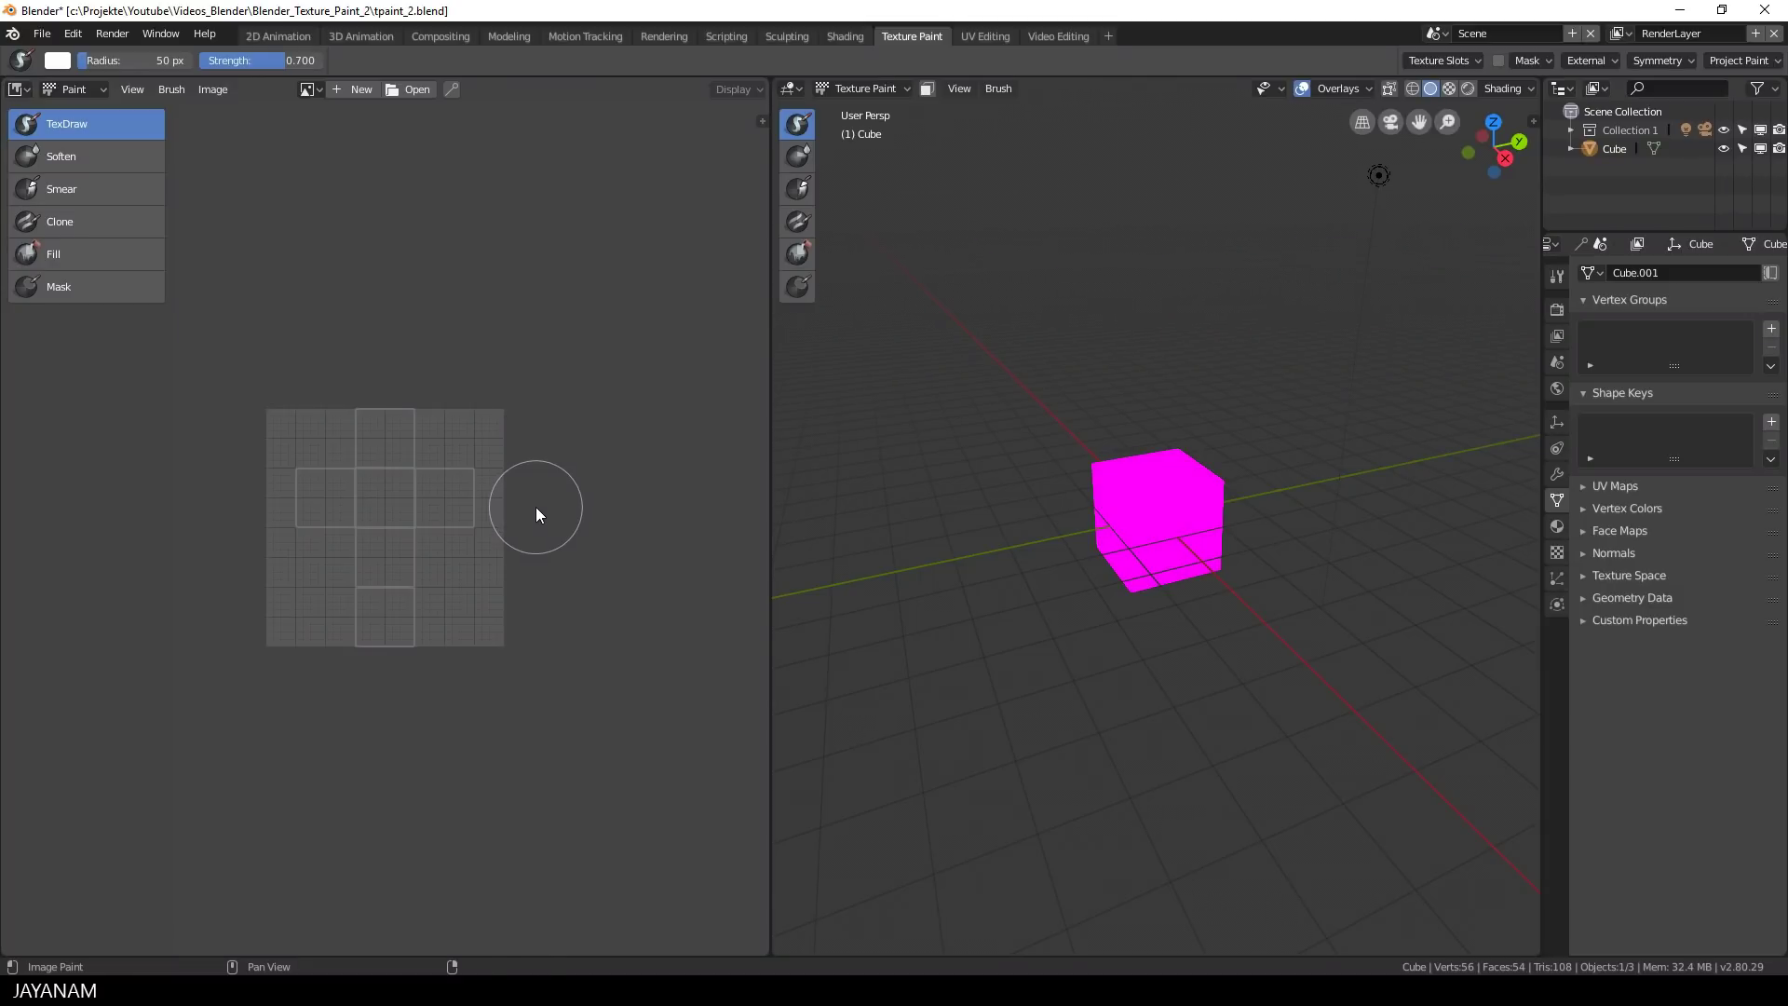
{"action": "left_click", "coordinate": [1556, 278]}
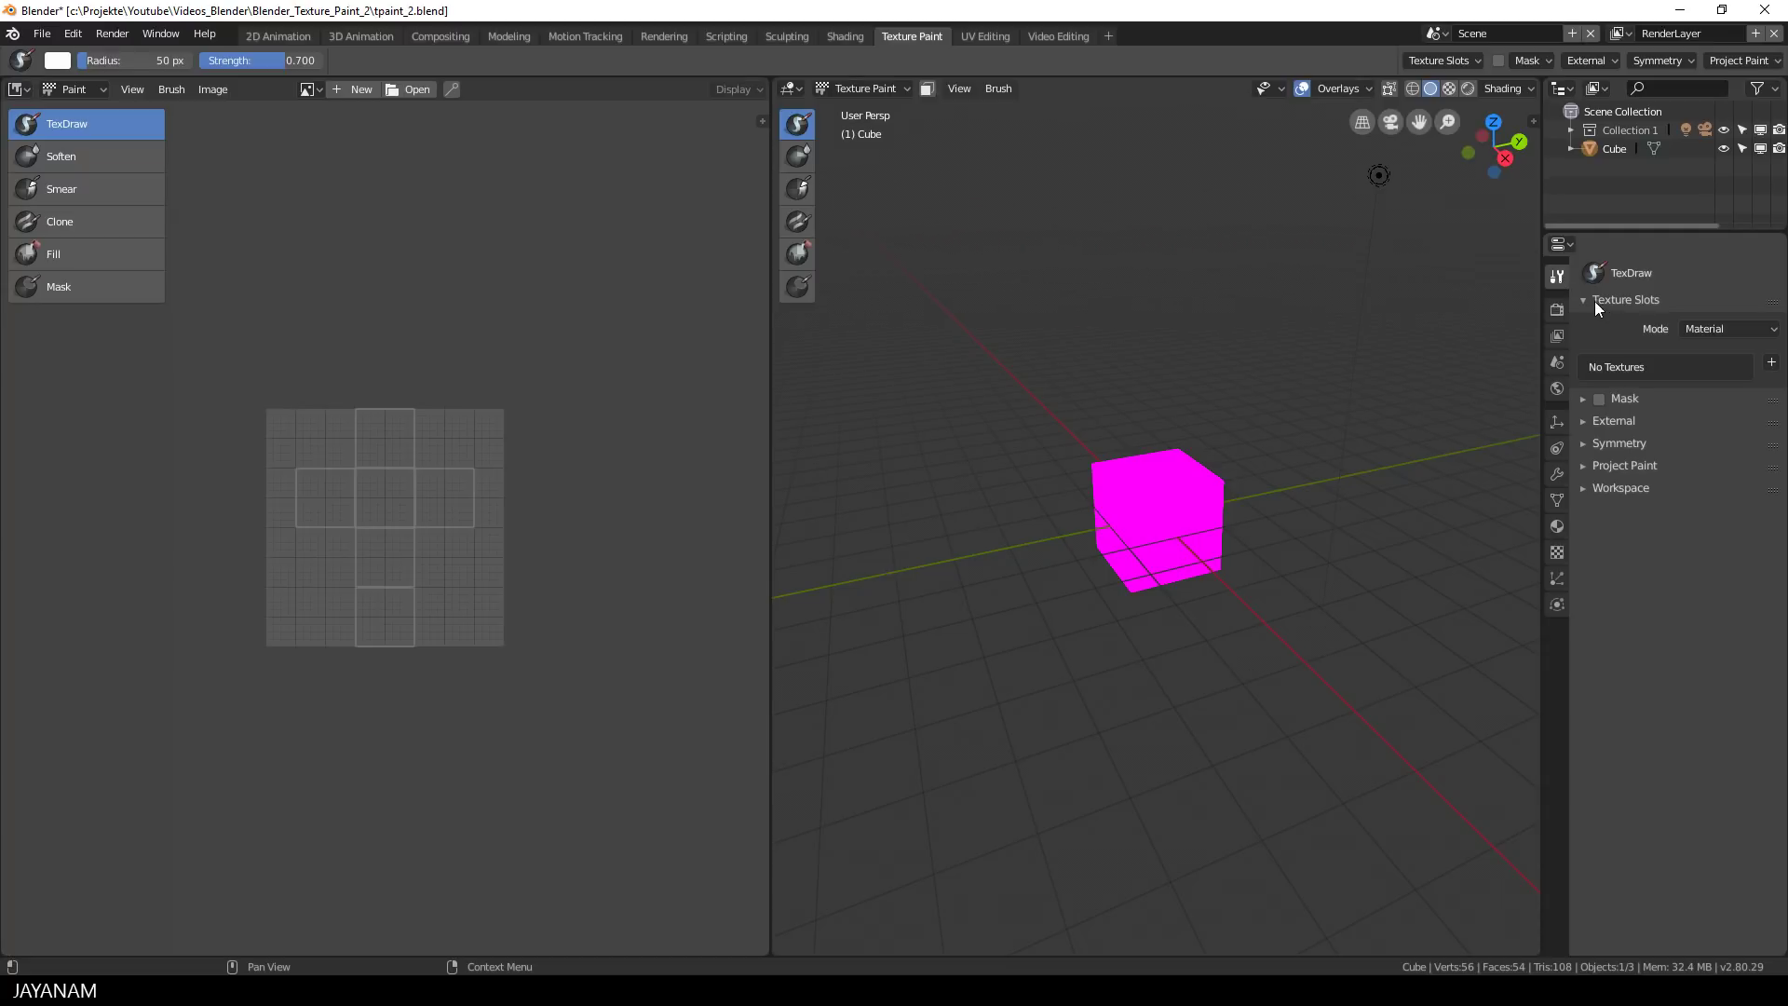
{"action": "left_click", "coordinate": [1773, 366]}
{"action": "left_click", "coordinate": [1723, 376]}
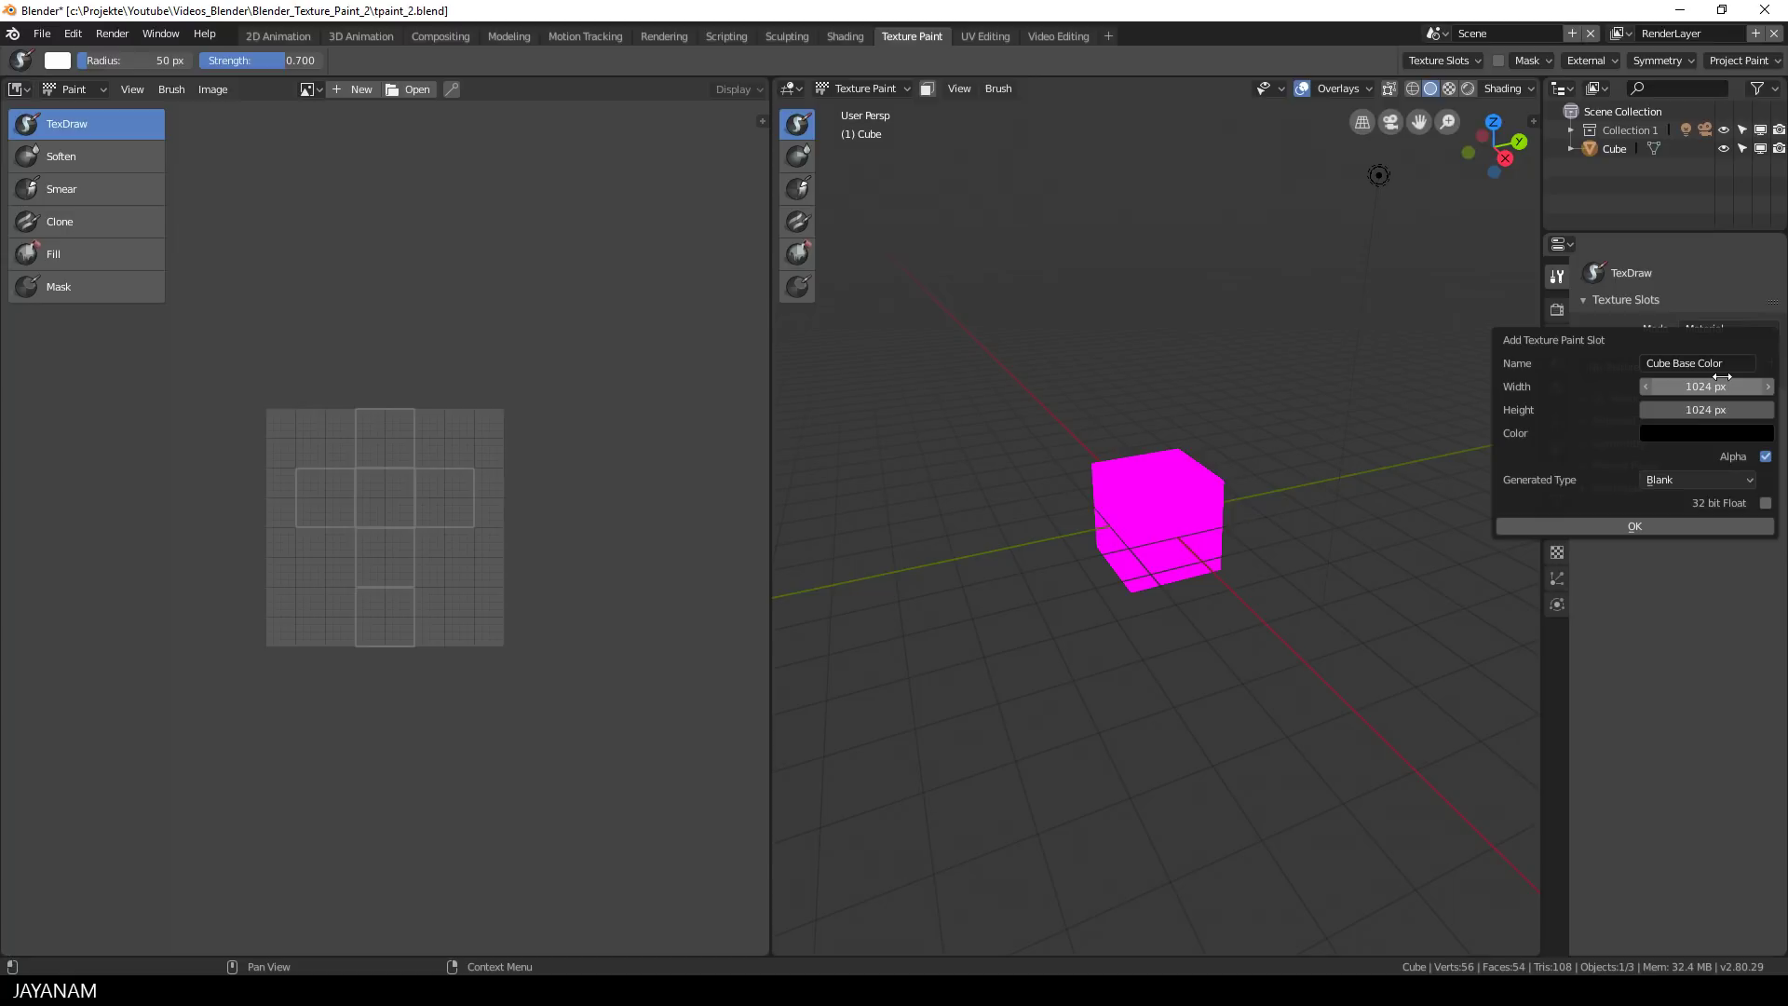
{"action": "left_click", "coordinate": [1705, 387]}
{"action": "type", "text": "2048"}
{"action": "key", "text": "Tab"}
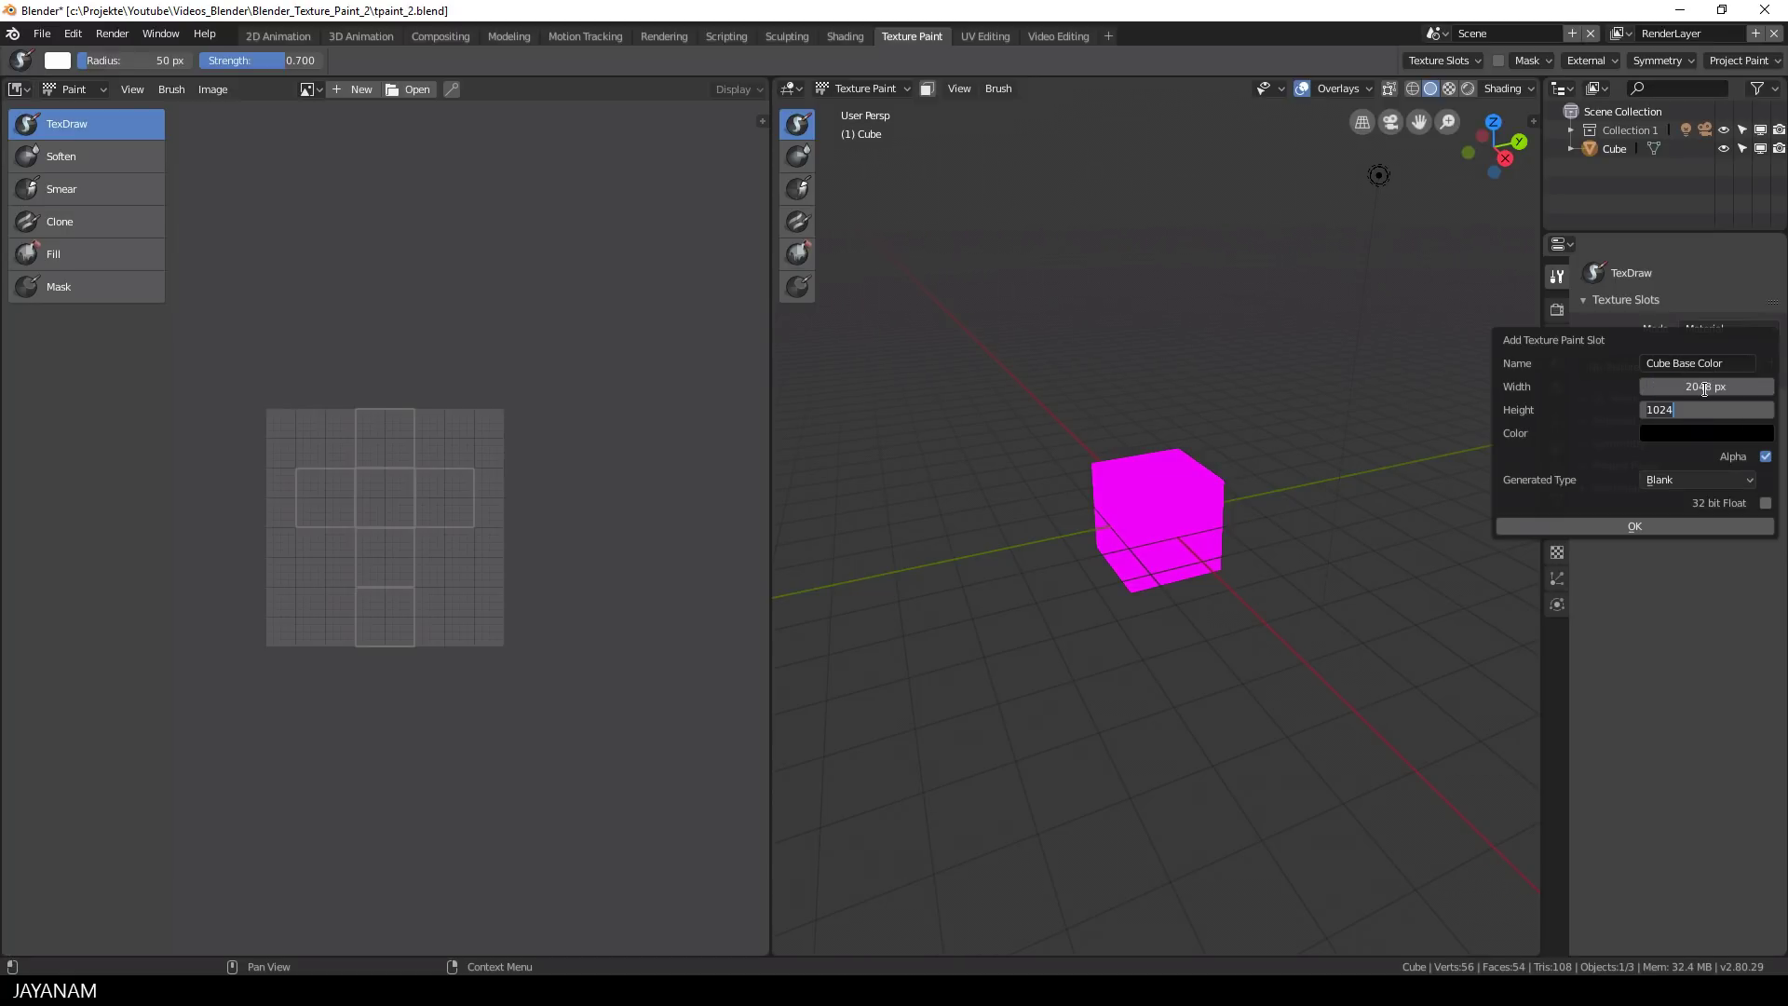
{"action": "type", "text": "2048"}
{"action": "key", "text": "Return"}
{"action": "left_click", "coordinate": [1637, 526]}
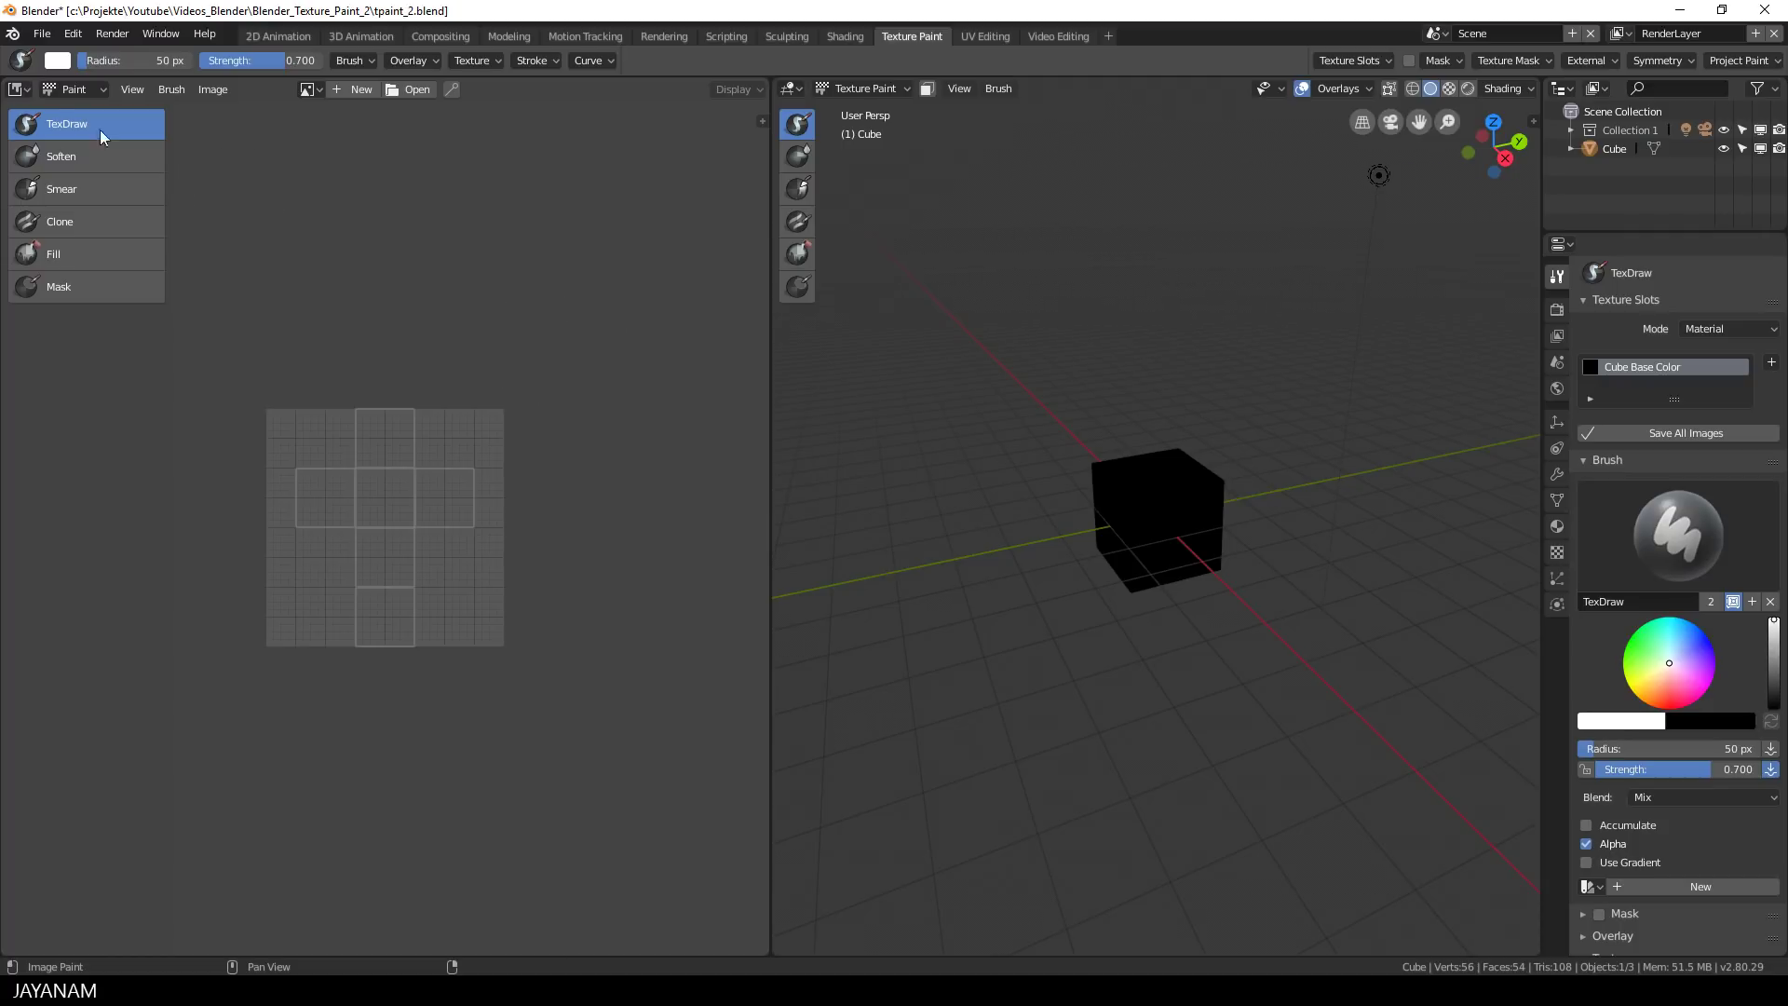
Replace the image editor with a wider Shader Editor showing the cube's material, and save the file
{"action": "left_click", "coordinate": [24, 91]}
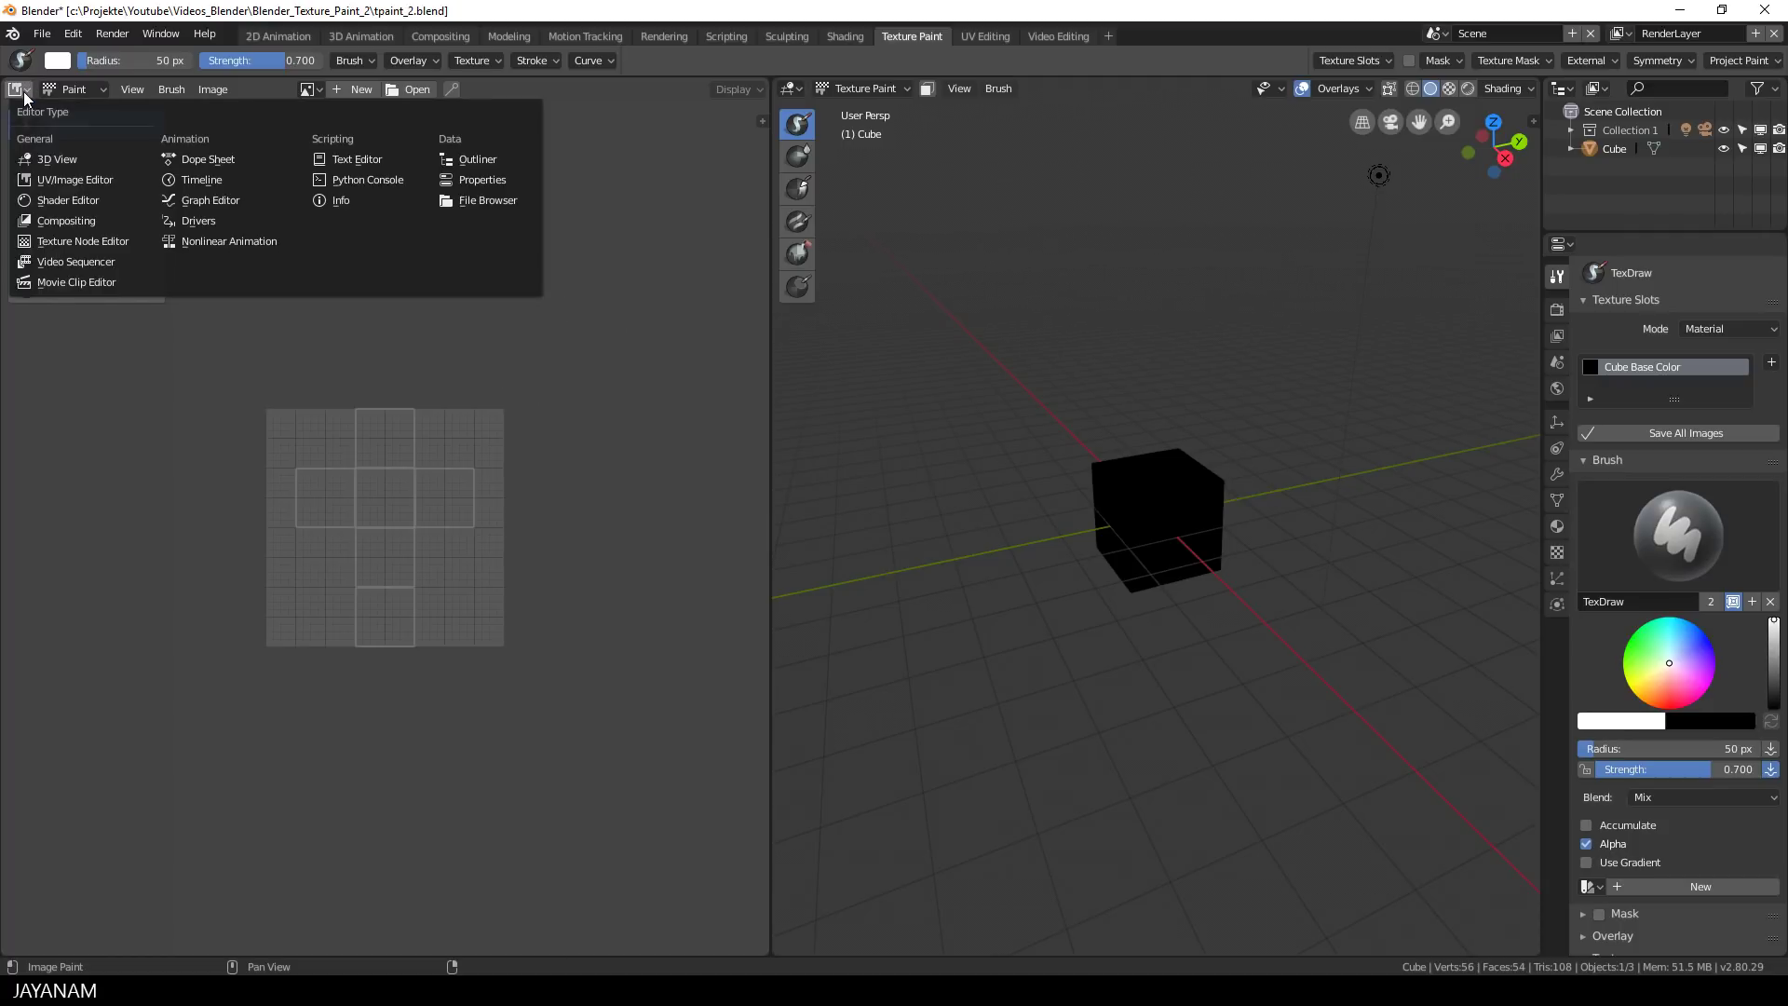
{"action": "left_click", "coordinate": [87, 203]}
{"action": "middle_click_drag", "start_coordinate": [332, 390], "coordinate": [466, 271]}
{"action": "scroll", "coordinate": [535, 310], "scroll_direction": "up", "scroll_amount": 2}
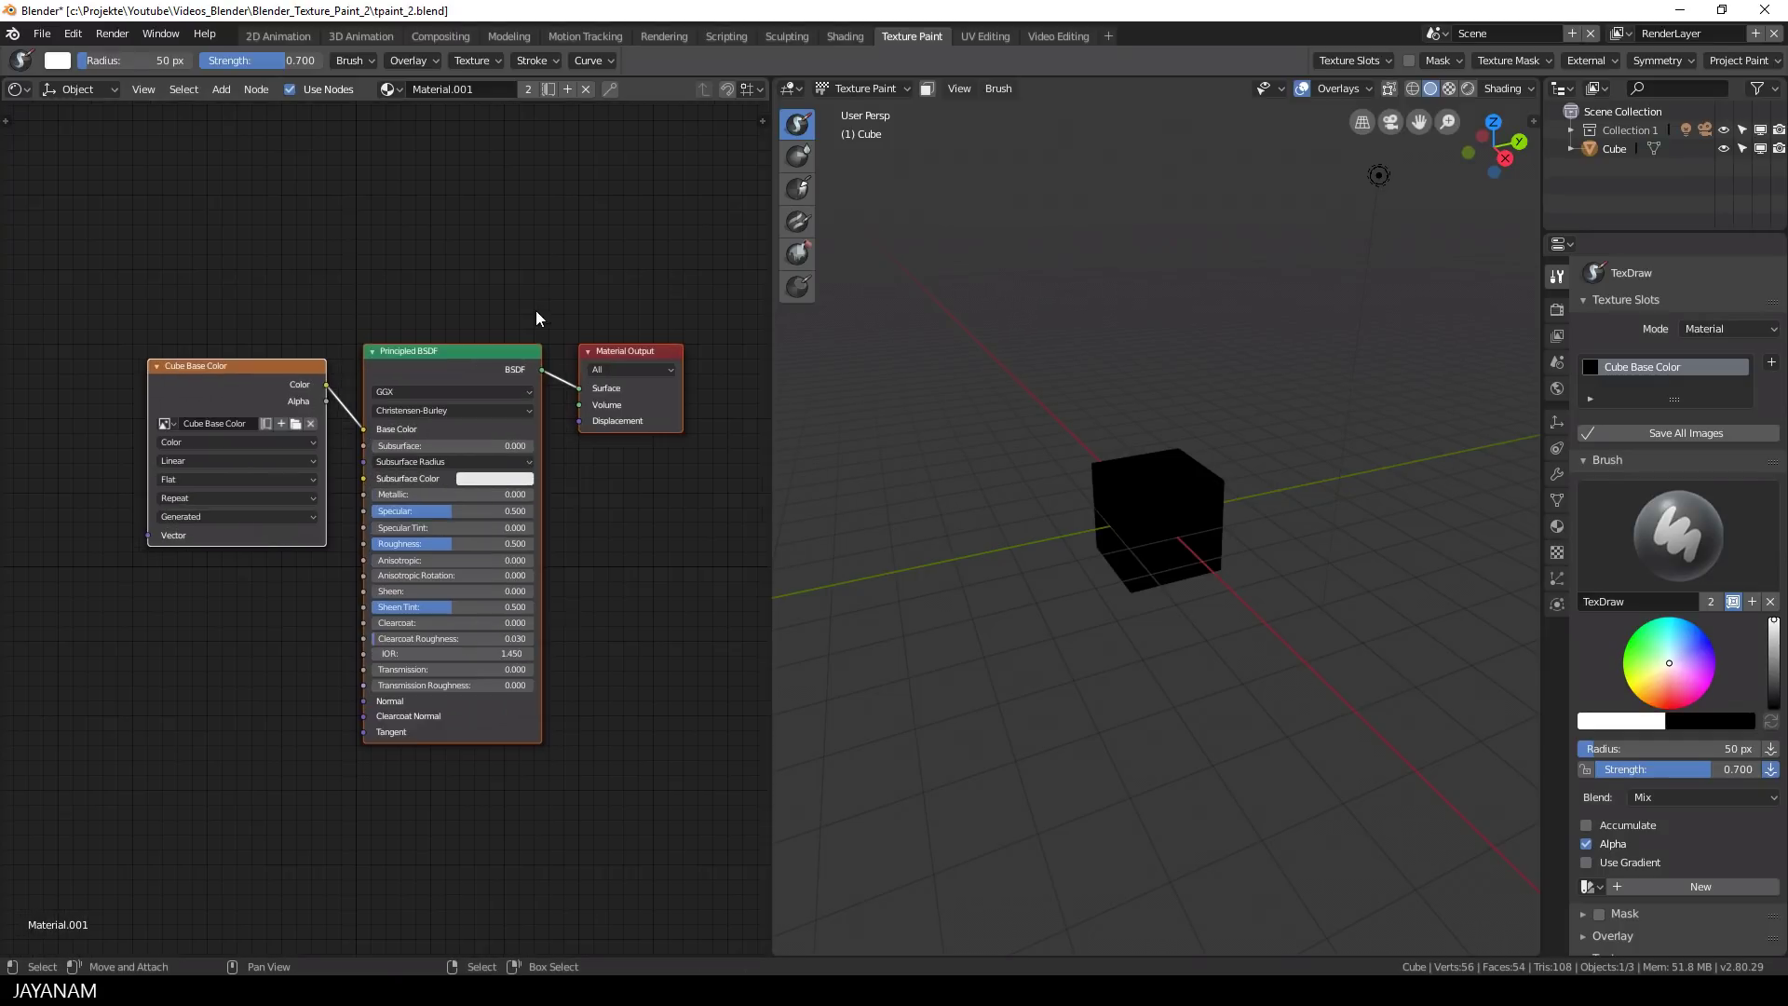
{"action": "left_click_drag", "start_coordinate": [767, 550], "coordinate": [901, 551]}
{"action": "middle_click_drag", "start_coordinate": [790, 551], "coordinate": [740, 468]}
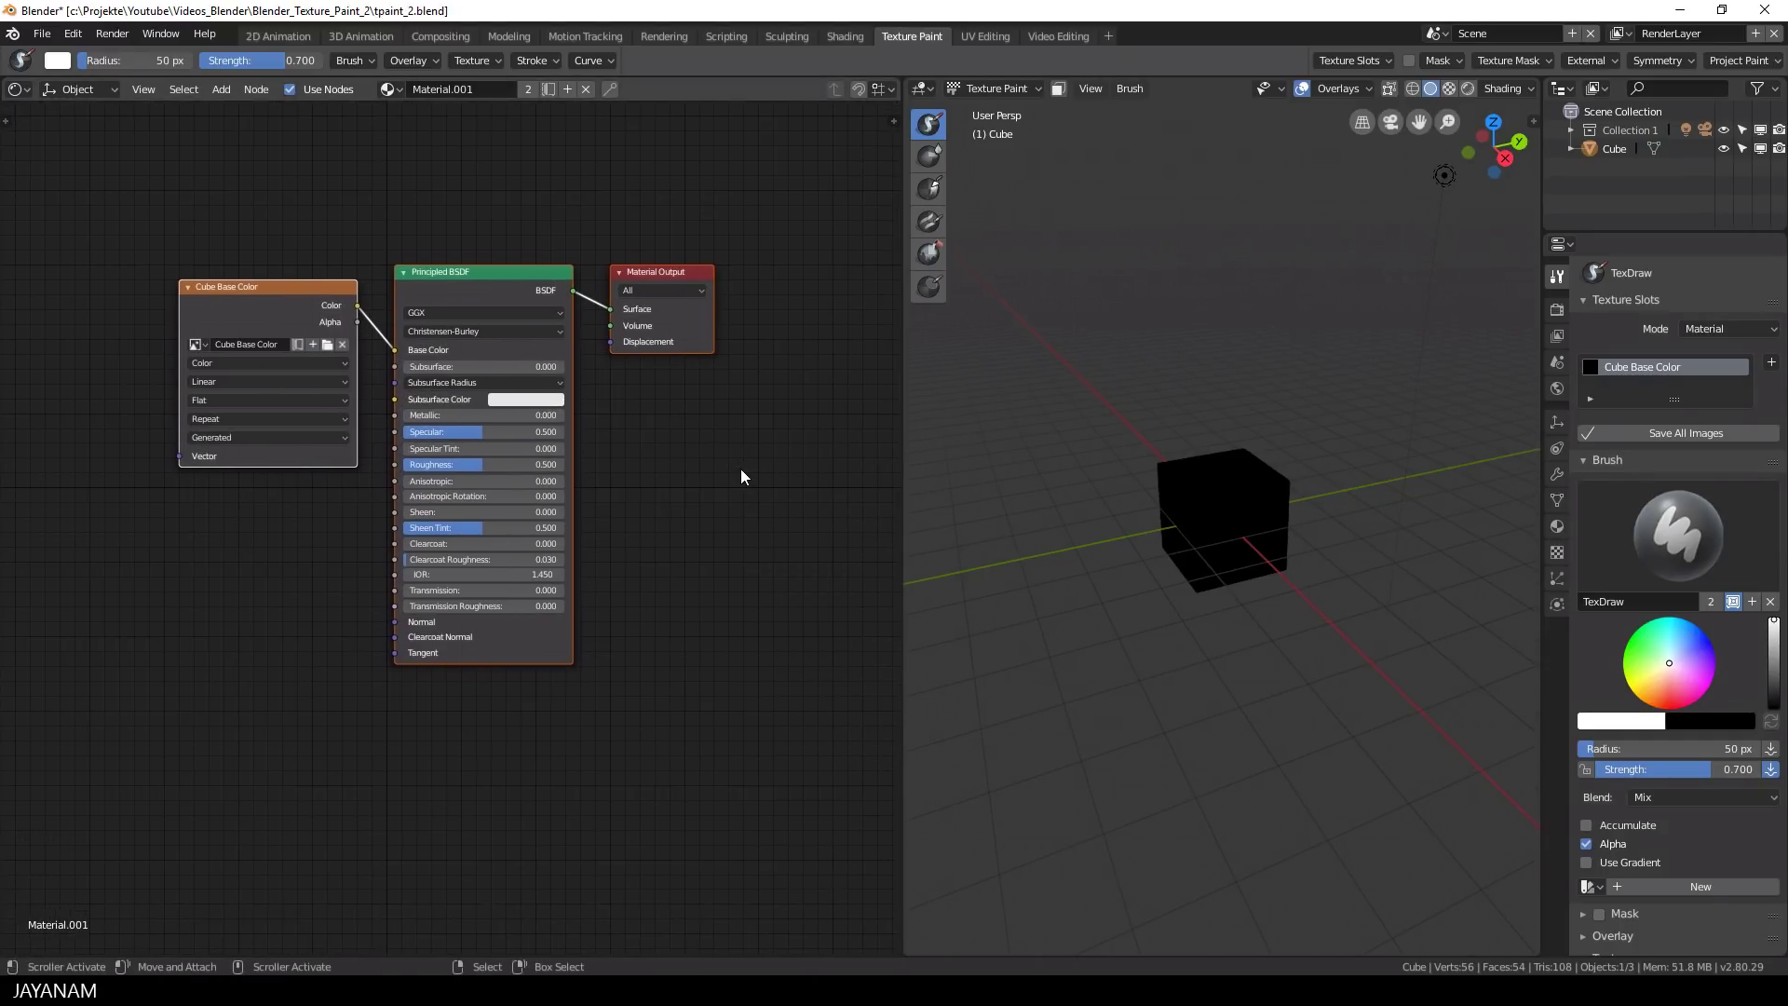
{"action": "key", "text": "ctrl+s"}
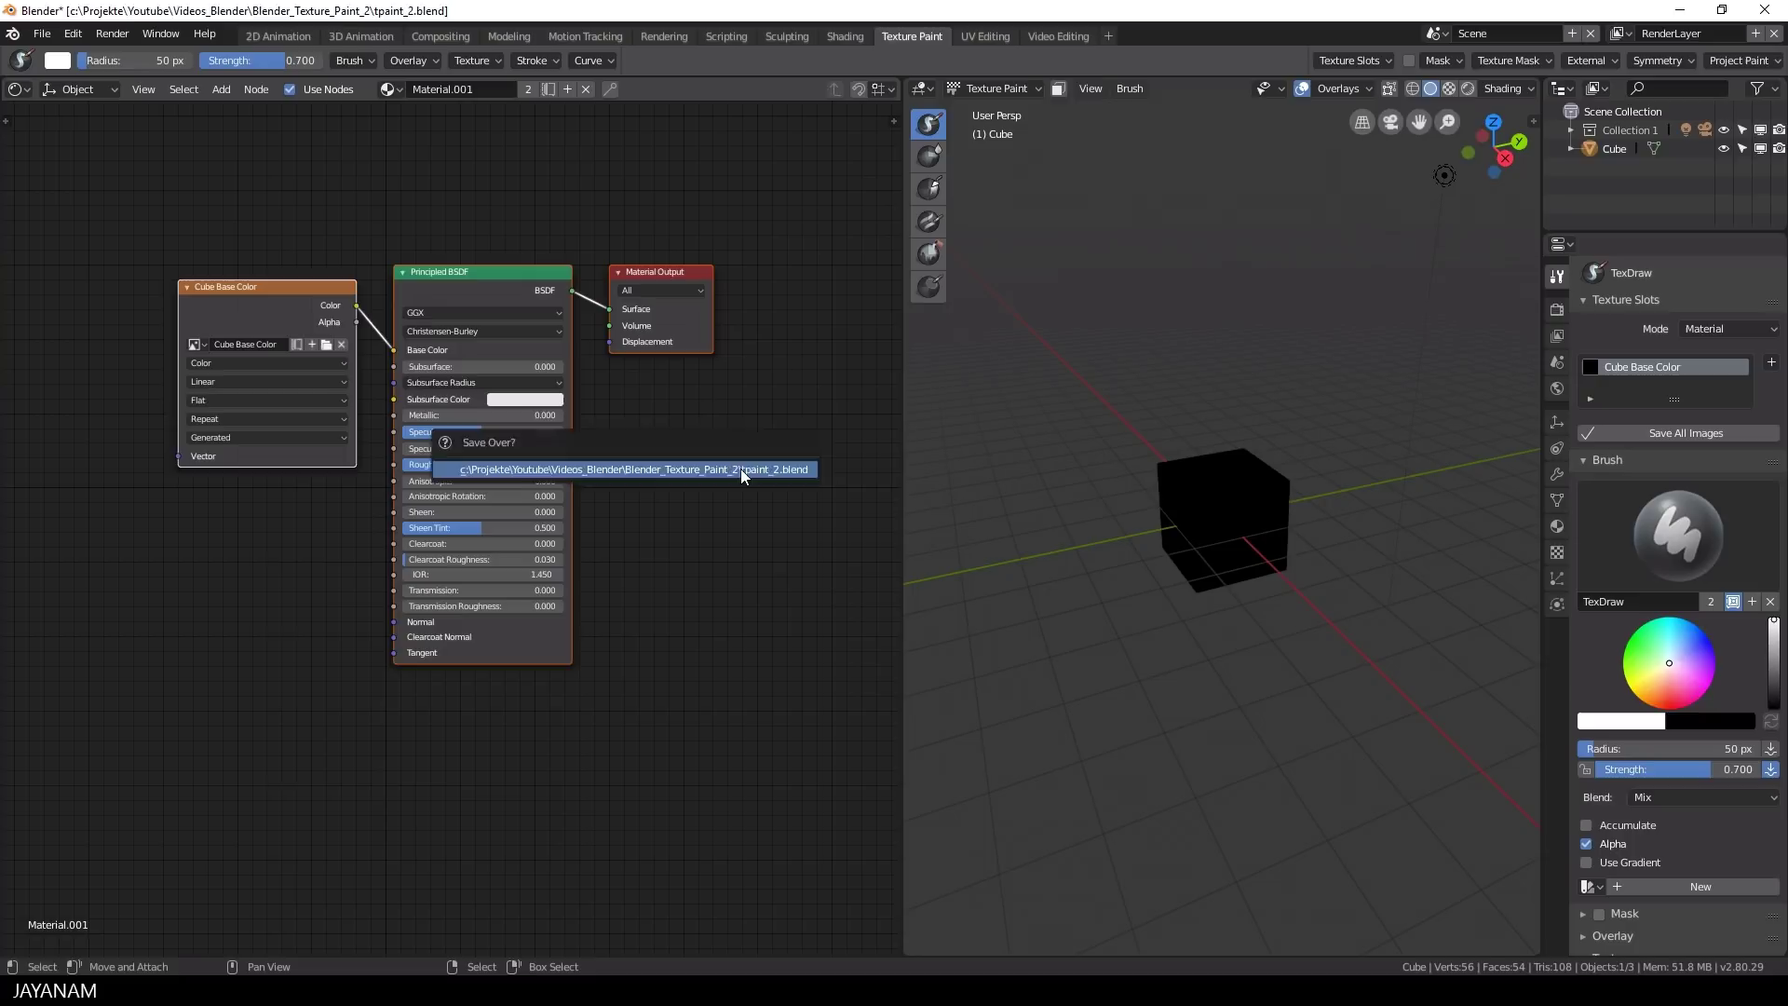
{"action": "left_click", "coordinate": [740, 471]}
Switch the painting viewport to LookDev shading and hide its overlays
{"action": "left_click", "coordinate": [1450, 90]}
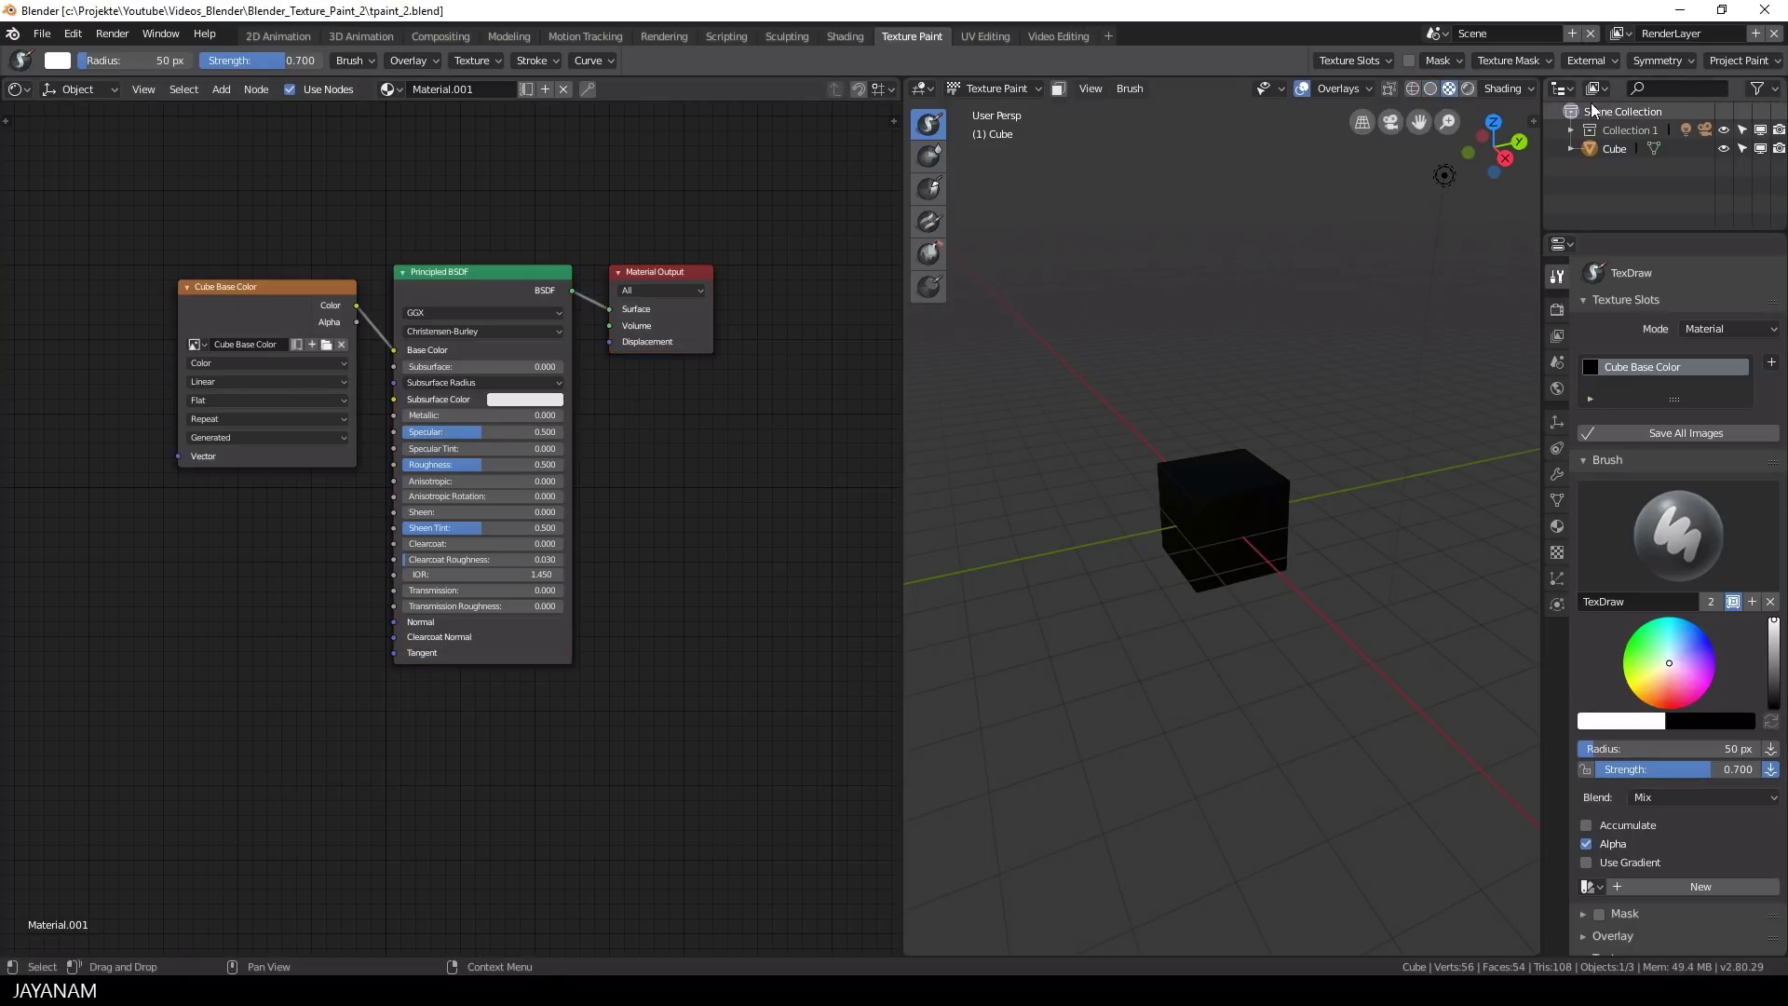
{"action": "left_click", "coordinate": [1302, 88]}
{"action": "scroll", "coordinate": [1209, 282], "scroll_direction": "up", "scroll_amount": 4}
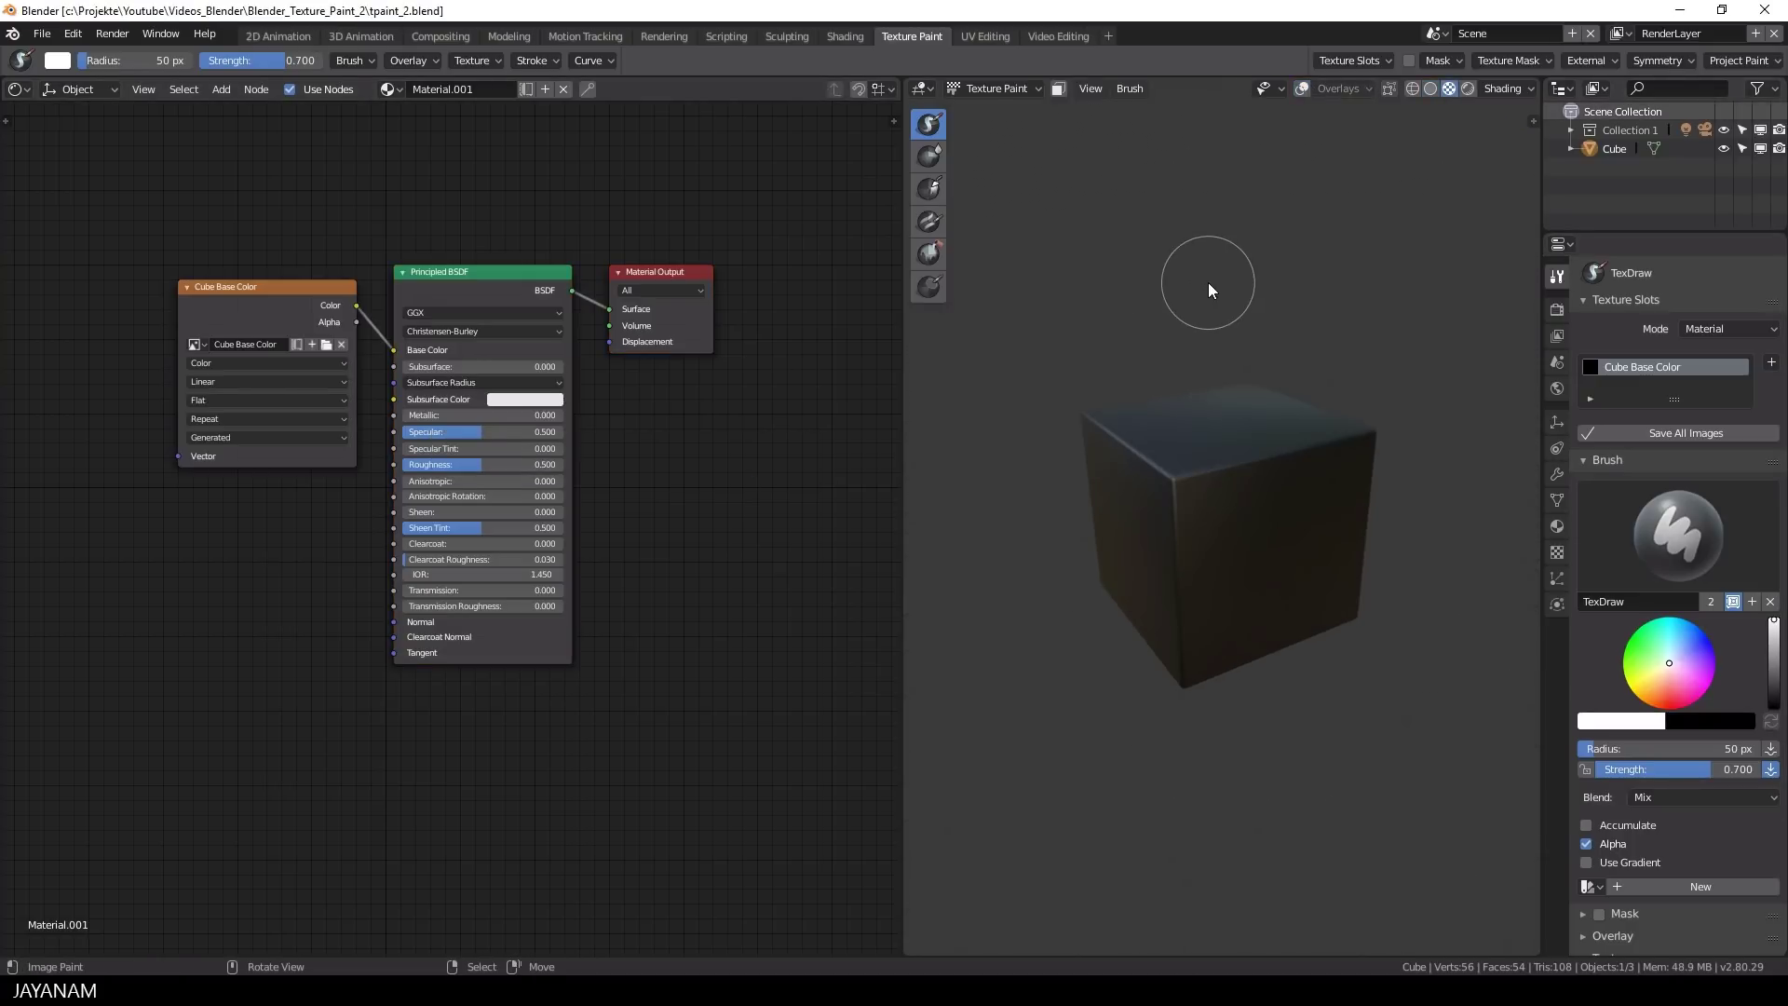
Add a second Base Color texture paint slot named Color 2, keeping its fill black
{"action": "left_click", "coordinate": [1771, 363]}
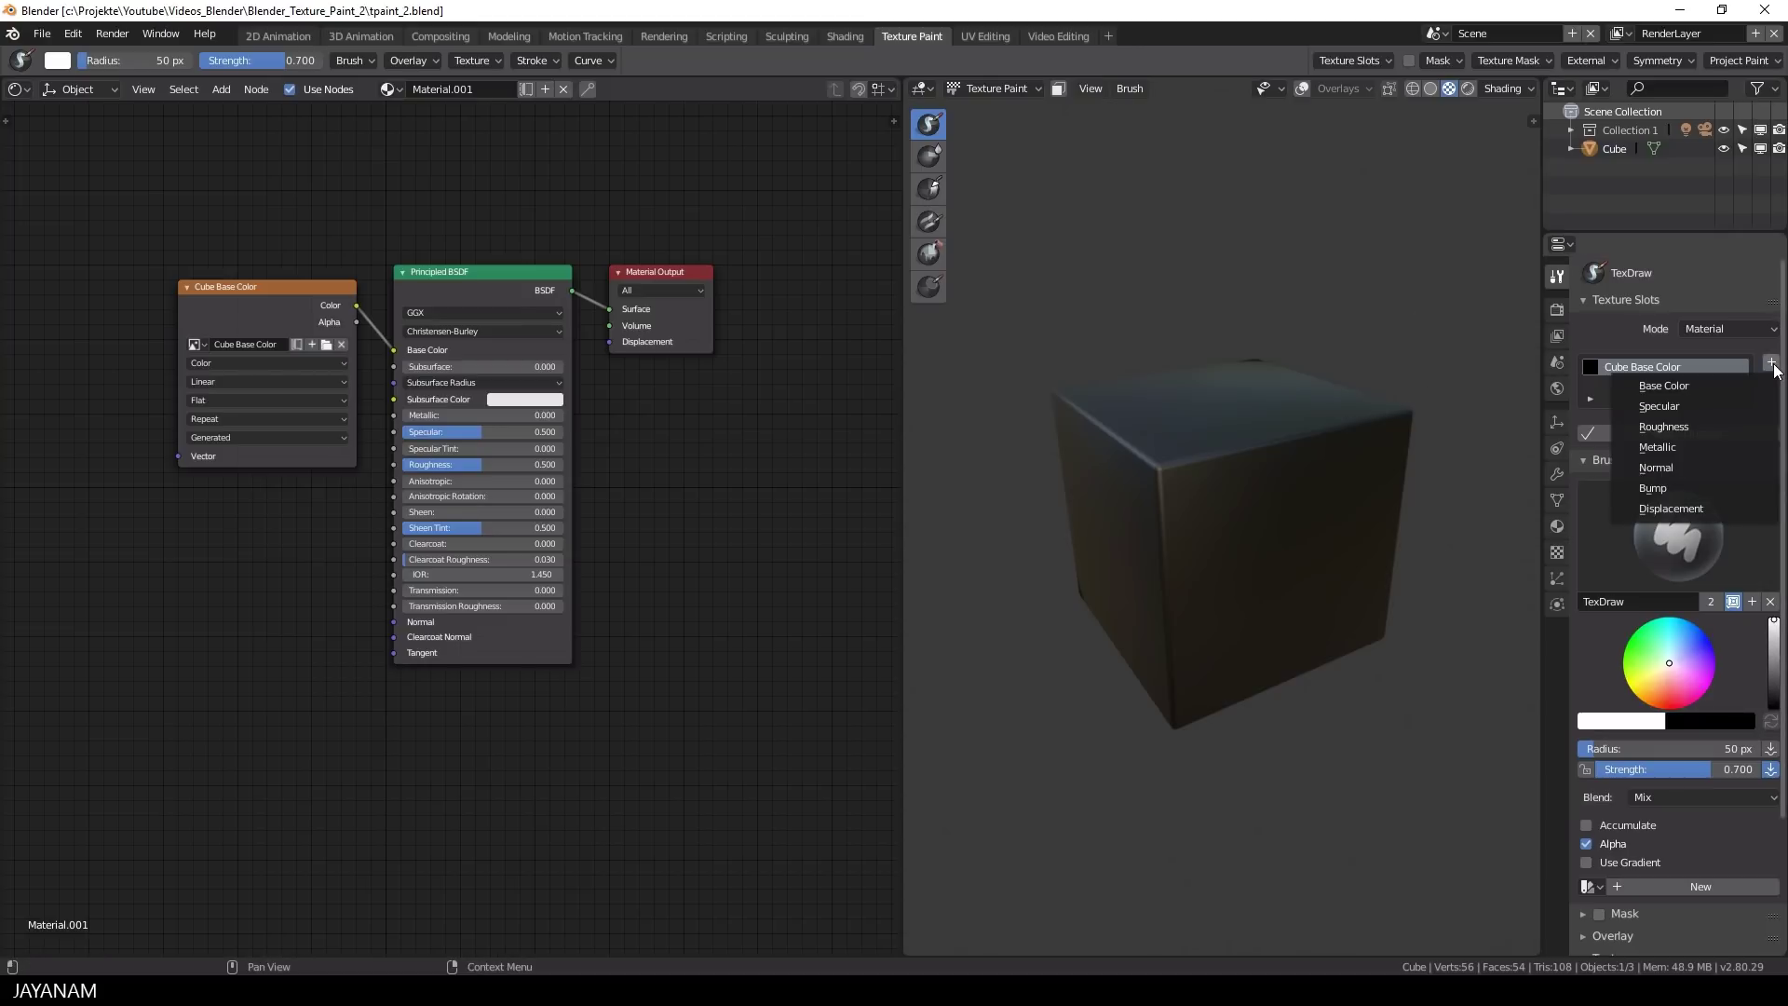
{"action": "left_click", "coordinate": [1691, 388]}
{"action": "left_click", "coordinate": [1683, 375]}
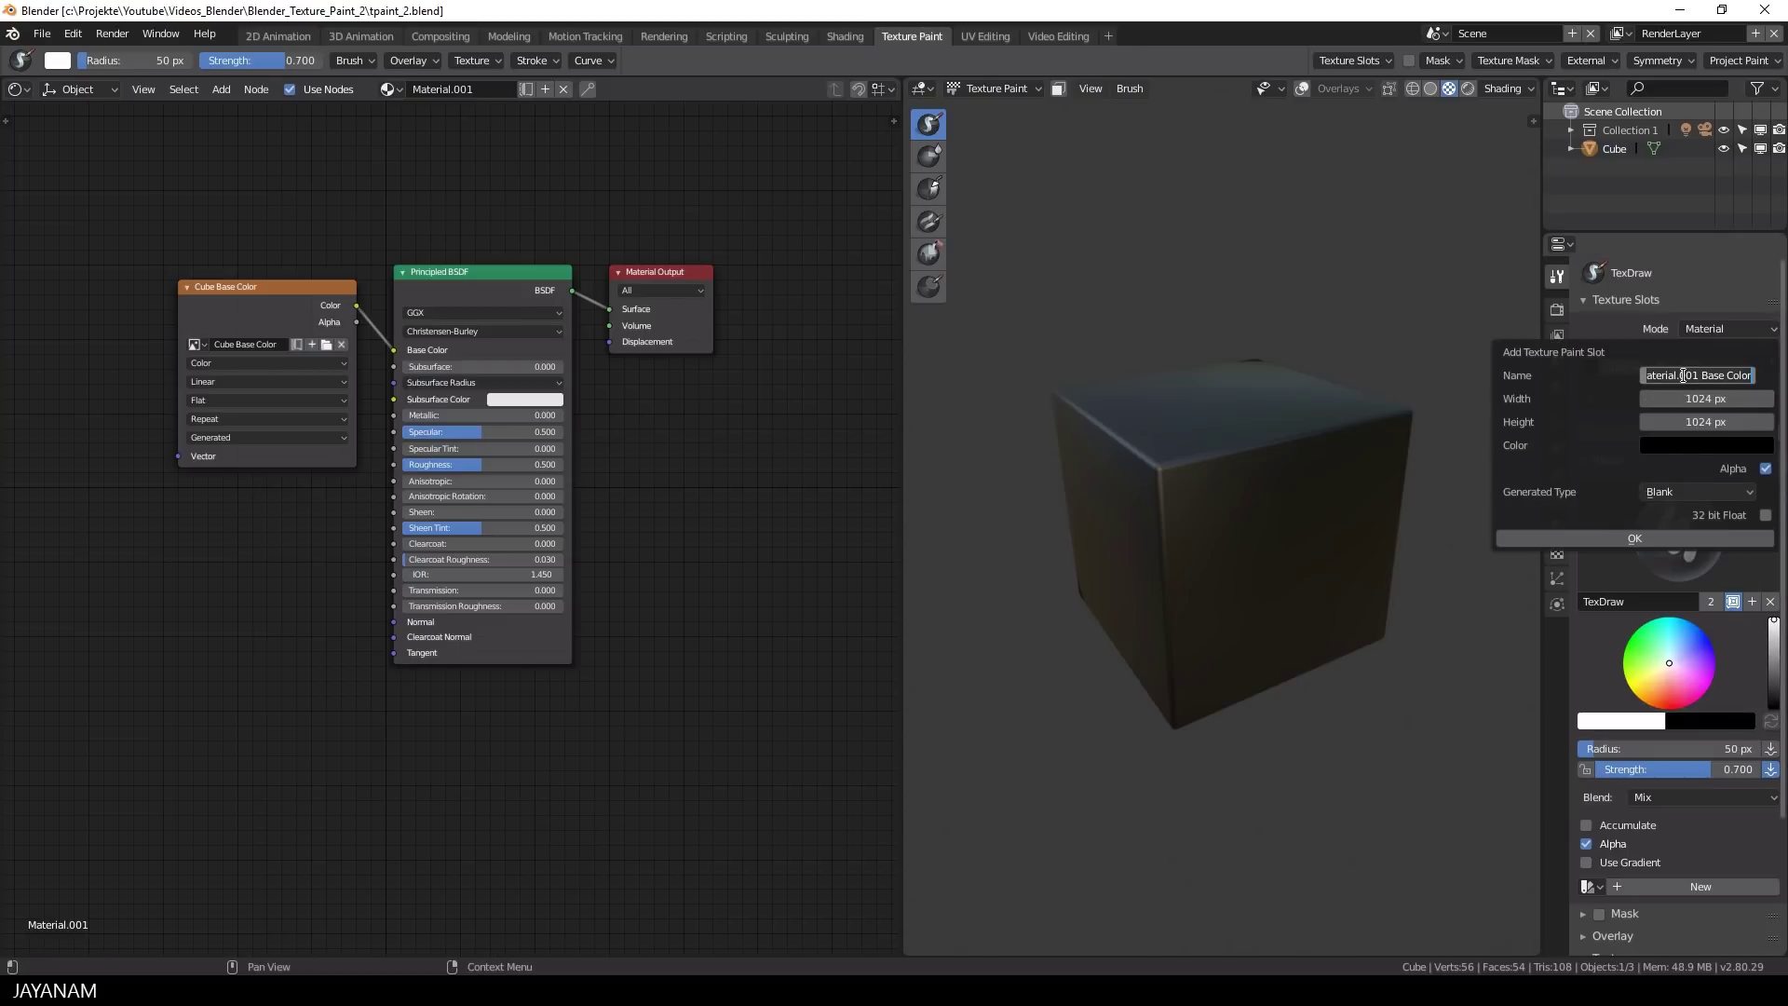
{"action": "type", "text": "Color 2"}
{"action": "key", "text": "Return"}
{"action": "left_click", "coordinate": [1706, 444]}
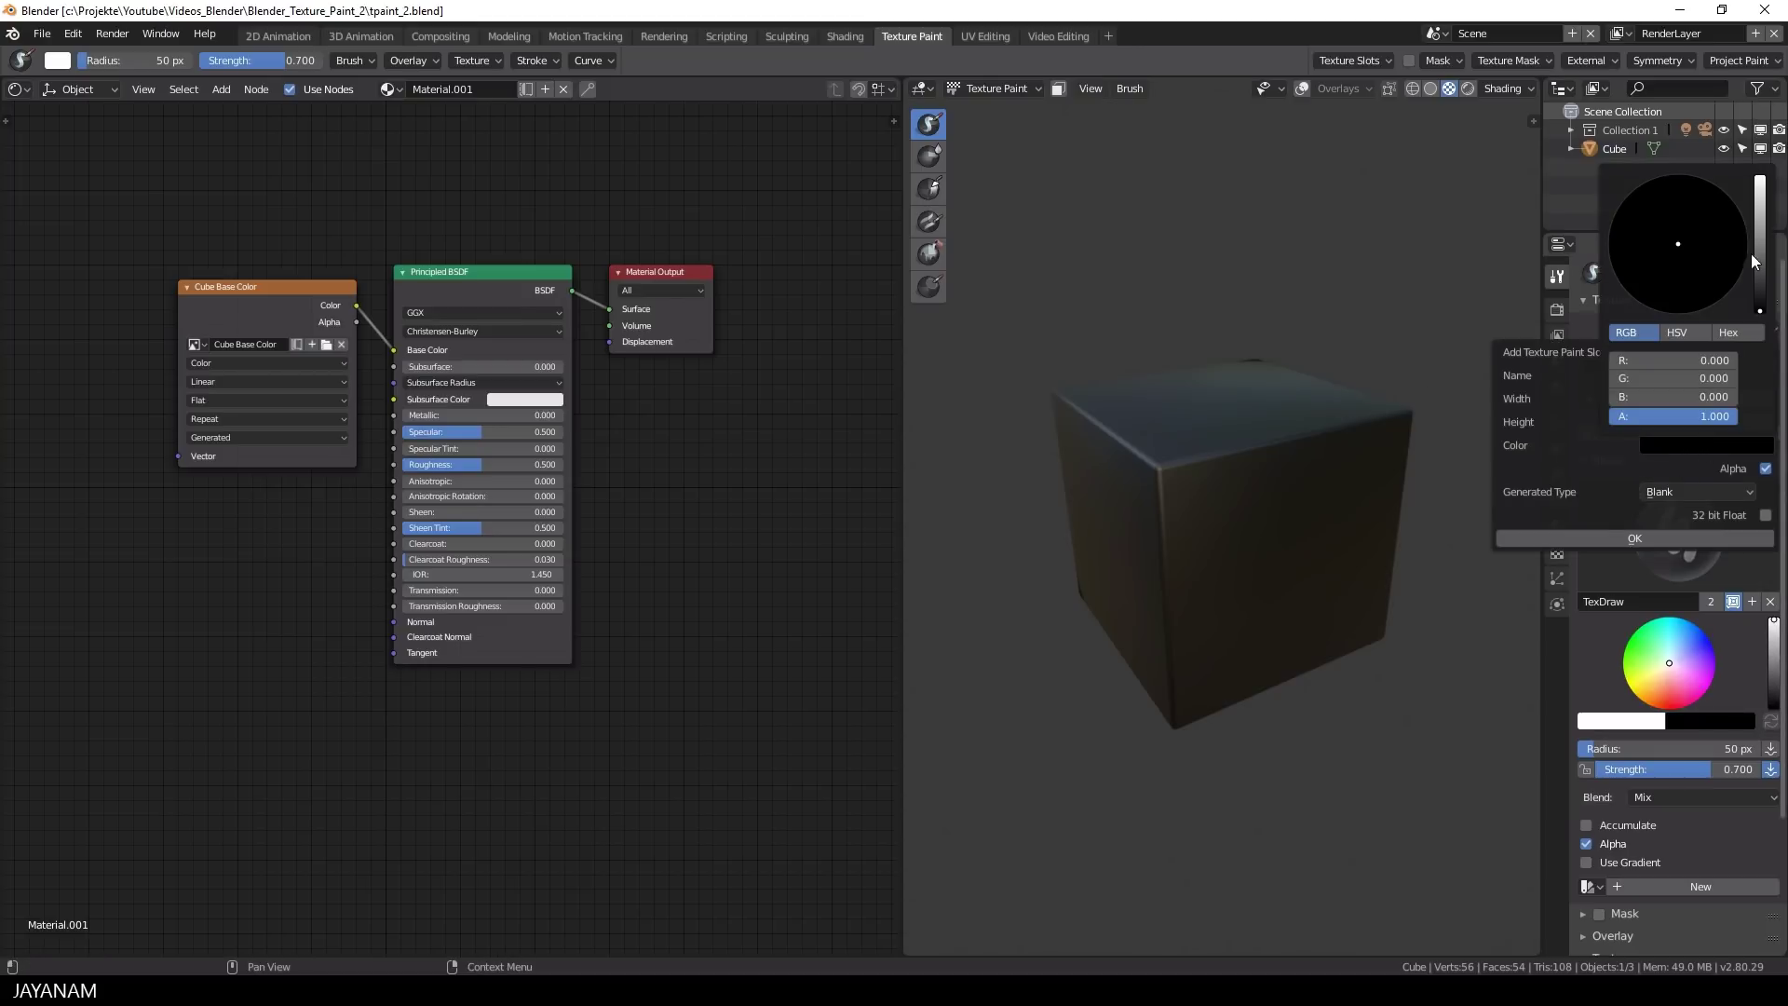
{"action": "left_click", "coordinate": [1633, 527]}
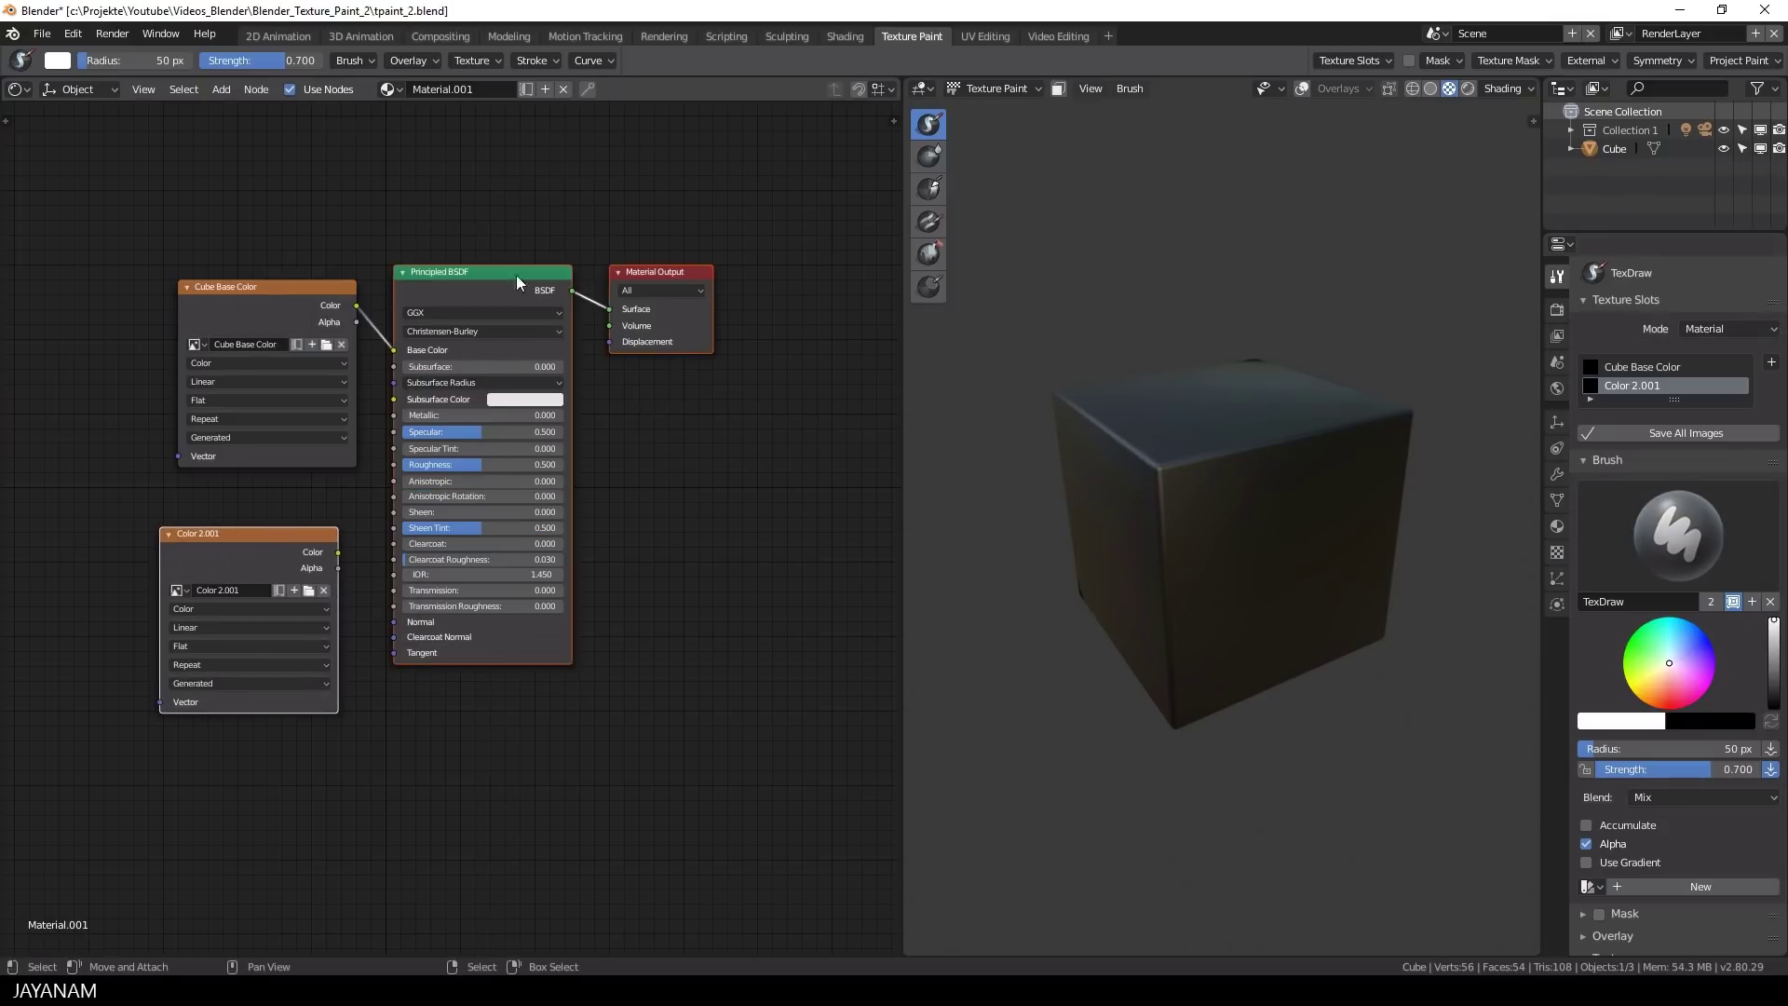
Spread the Principled BSDF and the two image texture nodes apart to leave a wide gap between them
{"action": "left_click_drag", "start_coordinate": [518, 282], "coordinate": [818, 188]}
{"action": "left_click_drag", "start_coordinate": [242, 287], "coordinate": [106, 169]}
{"action": "left_click_drag", "start_coordinate": [234, 542], "coordinate": [115, 478]}
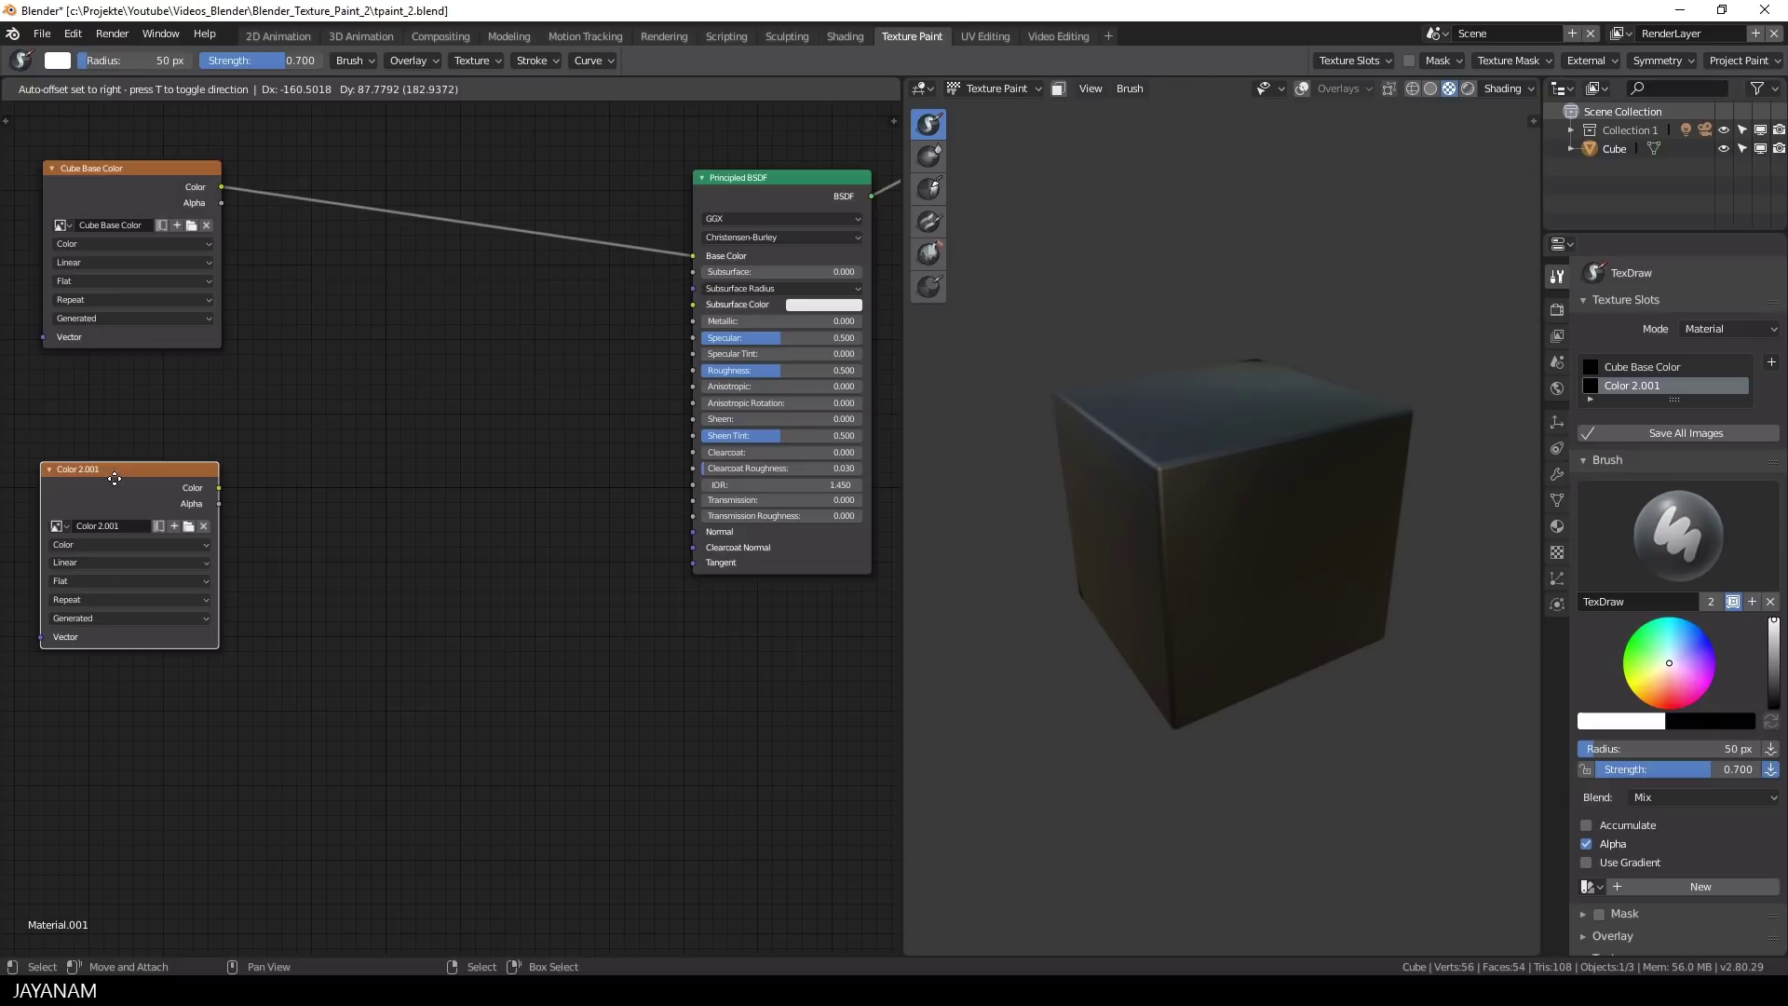
Set the Principled BSDF's Specular to about 0.590 and Roughness to about 0.286, and save the file
{"action": "left_click_drag", "start_coordinate": [773, 370], "coordinate": [788, 337]}
{"action": "key", "text": "ctrl+s"}
{"action": "left_click", "coordinate": [560, 358]}
Insert a Mix color node on the link between Cube Base Color and the Principled BSDF's Base Color
{"action": "key", "text": "shift+a"}
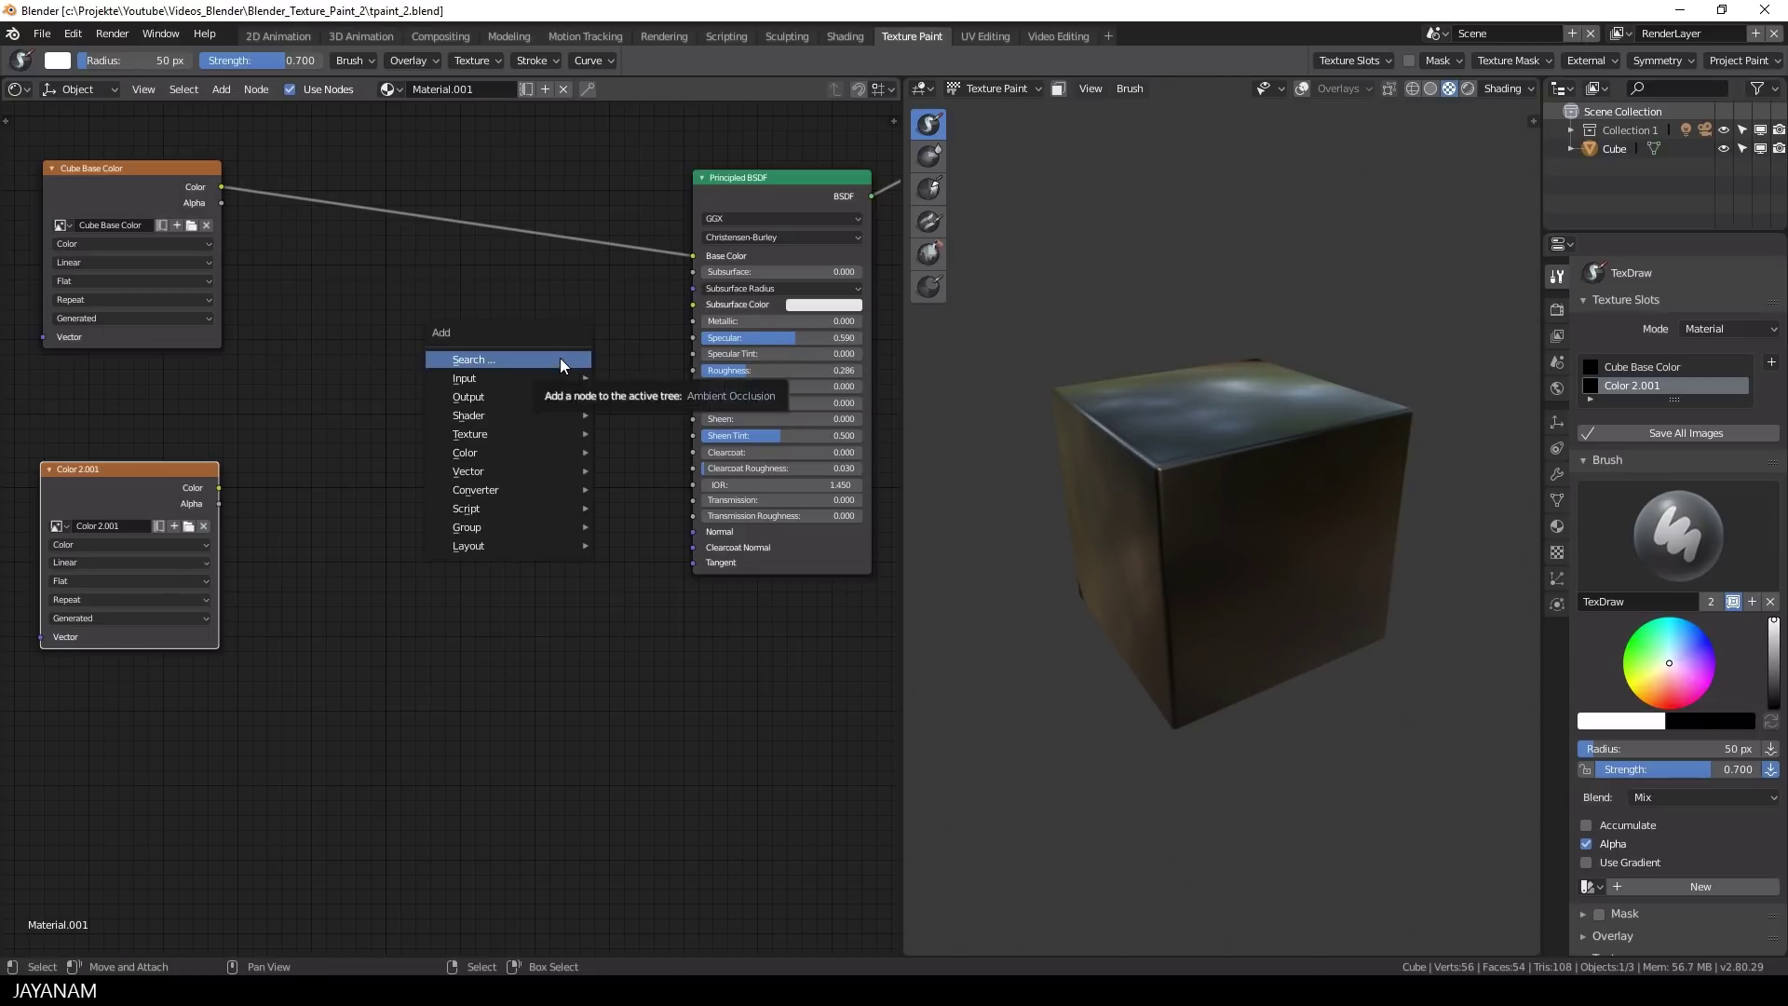
{"action": "left_click", "coordinate": [561, 358]}
{"action": "type", "text": "mix"}
{"action": "key", "text": "Return"}
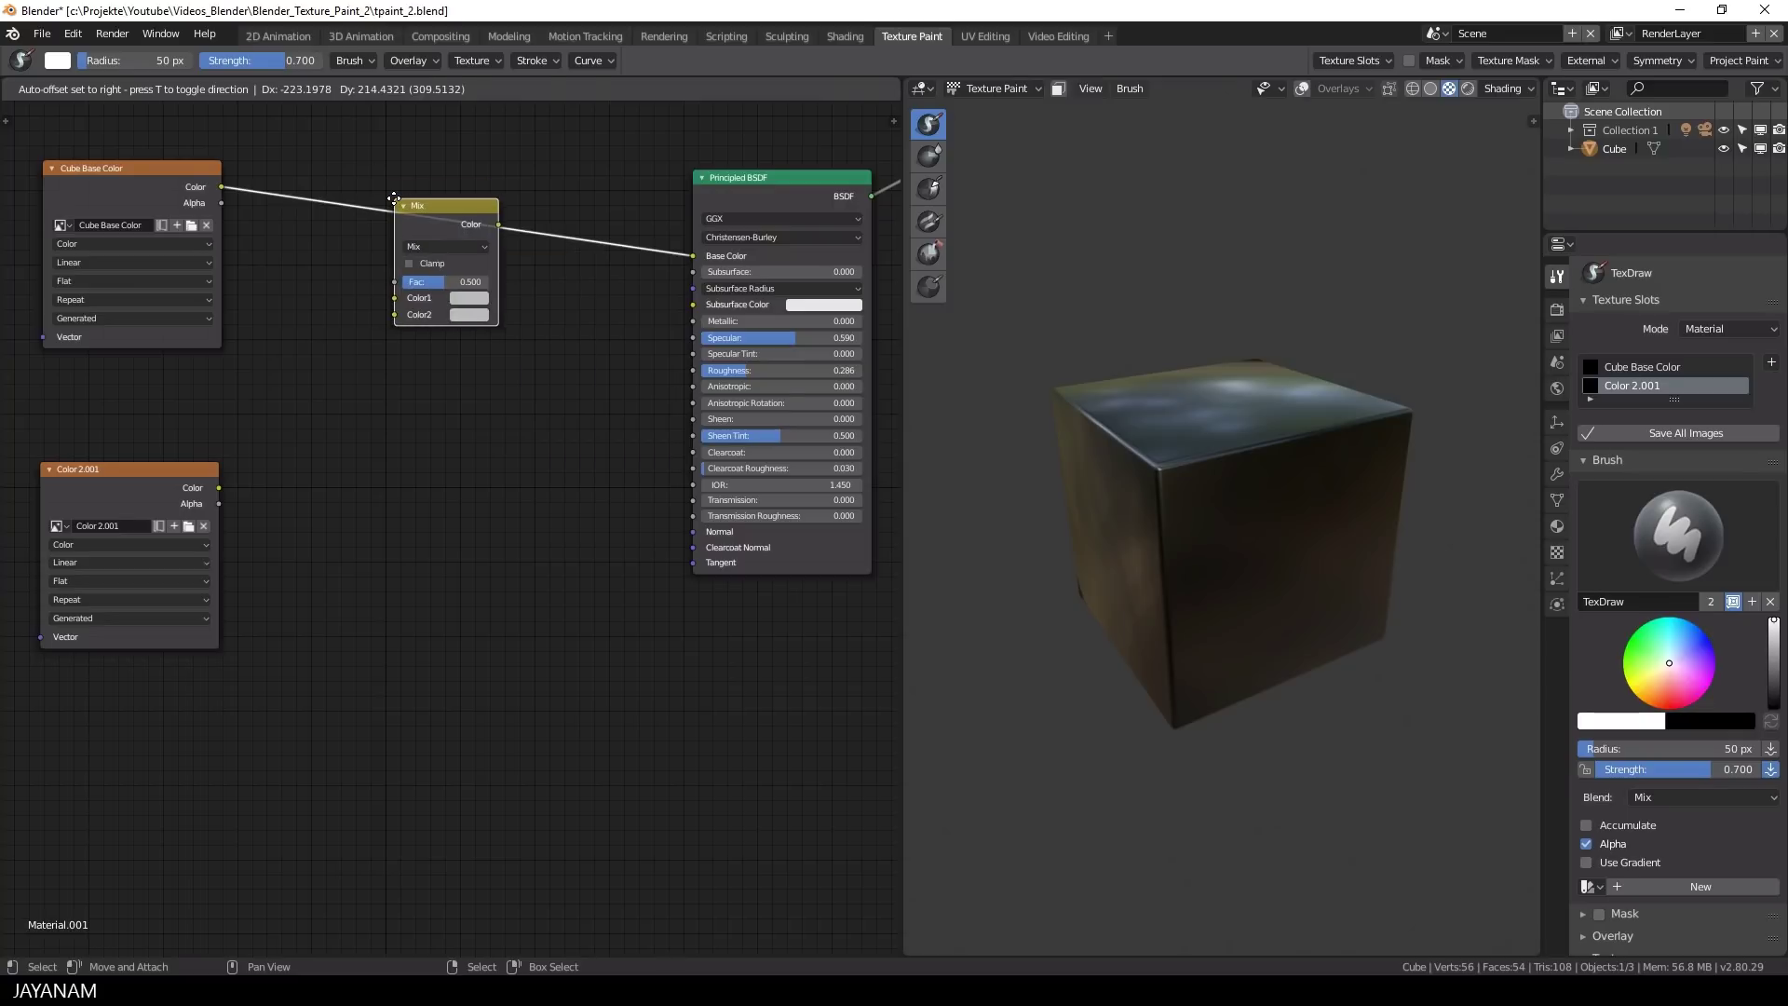
{"action": "left_click", "coordinate": [394, 199]}
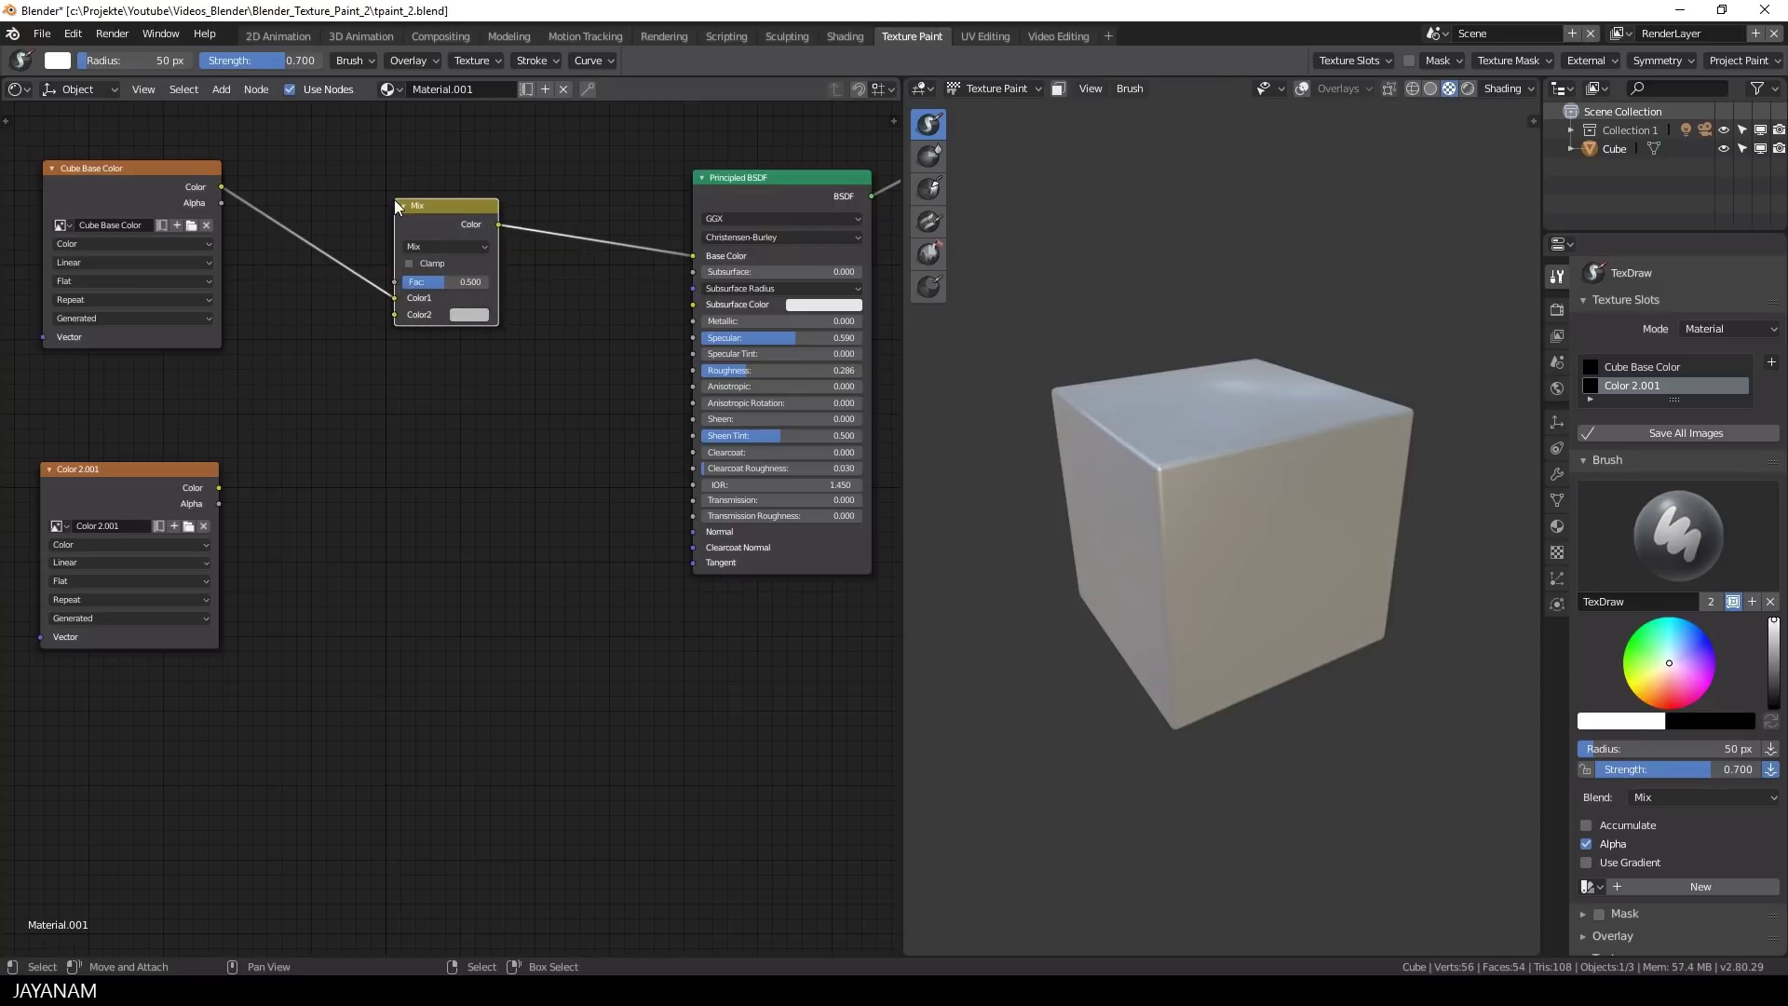
Set the mix node's blend mode to Add and connect the second texture's Color output to its Color2 input
{"action": "left_click", "coordinate": [429, 246]}
{"action": "left_click", "coordinate": [432, 394]}
{"action": "left_click_drag", "start_coordinate": [220, 488], "coordinate": [395, 315]}
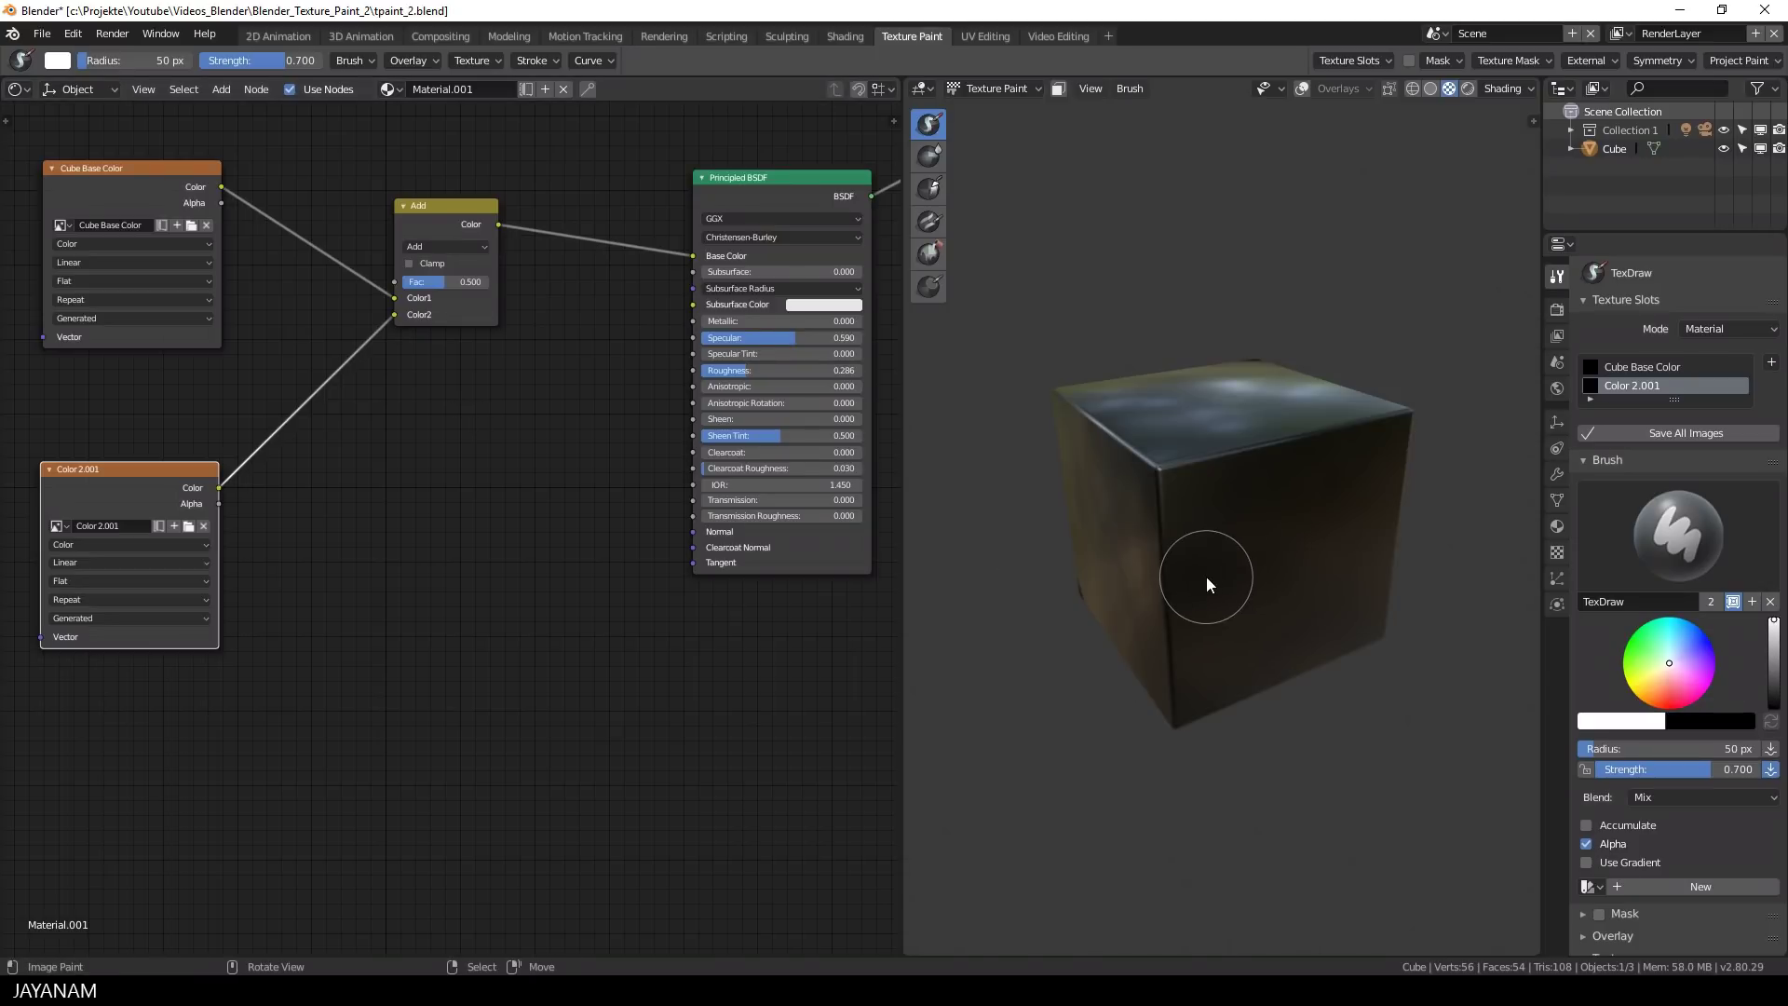
Select the second texture slot, set the brush color to bright green and paint a dab on the cube's top face
{"action": "middle_click_drag", "start_coordinate": [1206, 576], "coordinate": [1213, 583]}
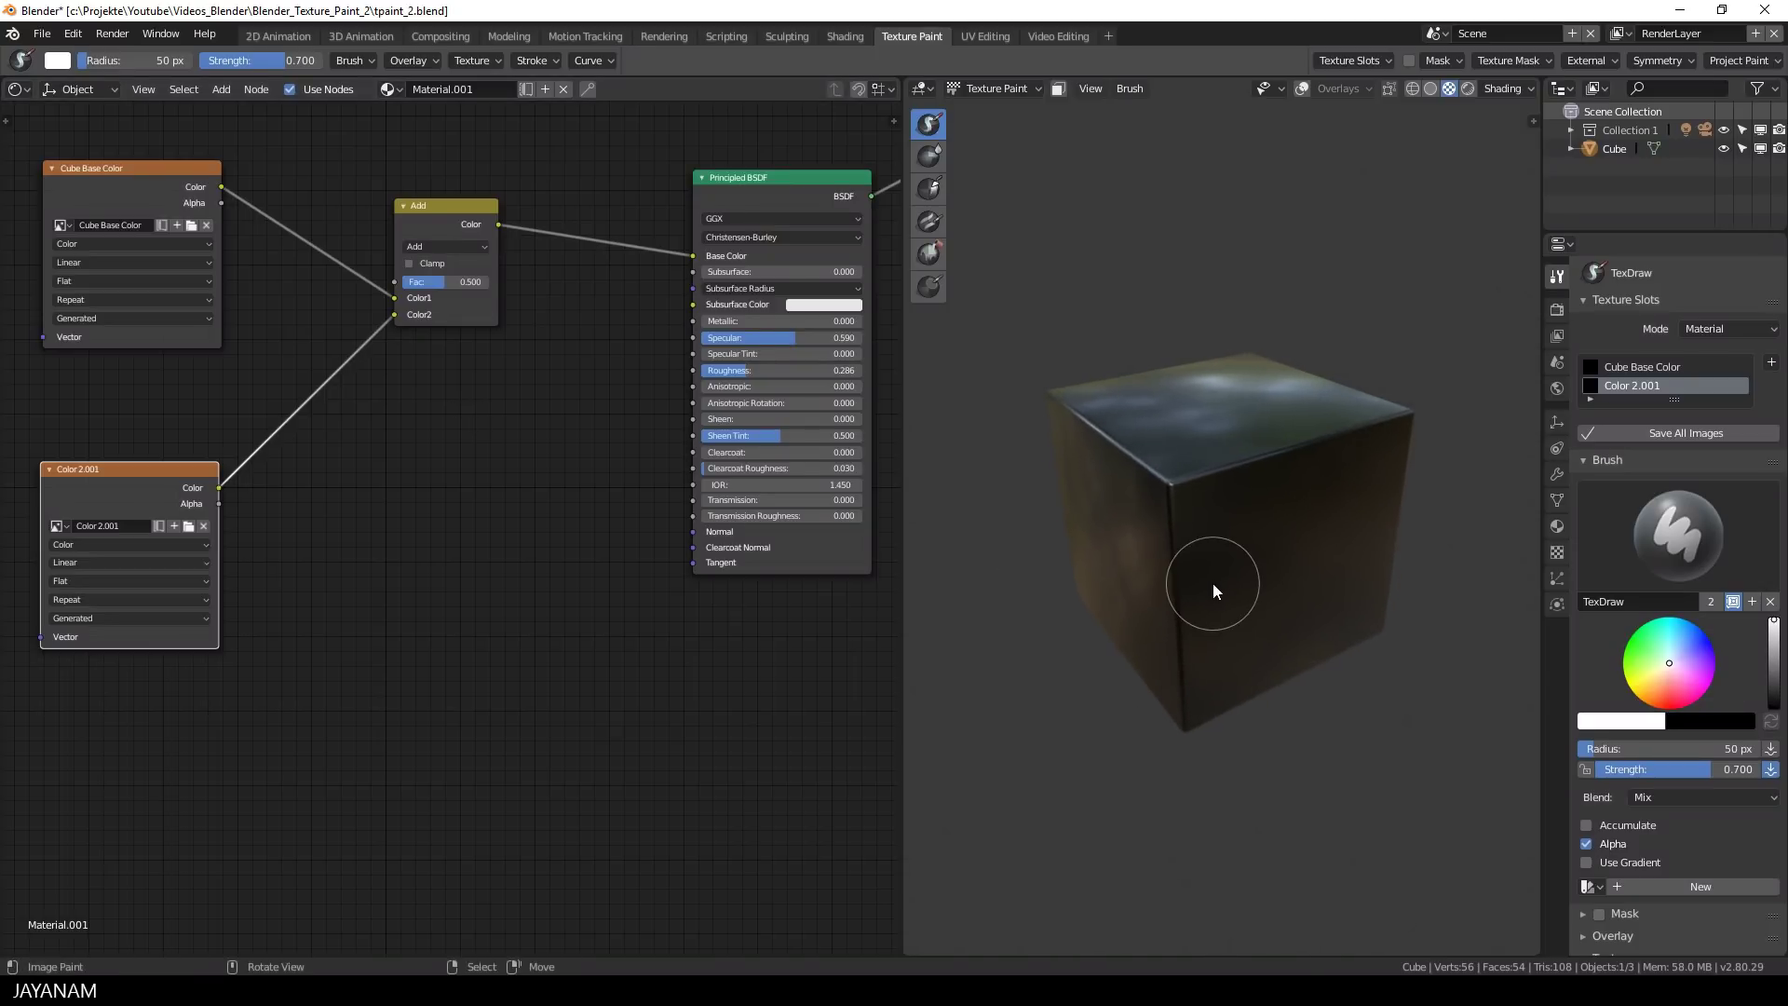
{"action": "left_click", "coordinate": [1639, 386]}
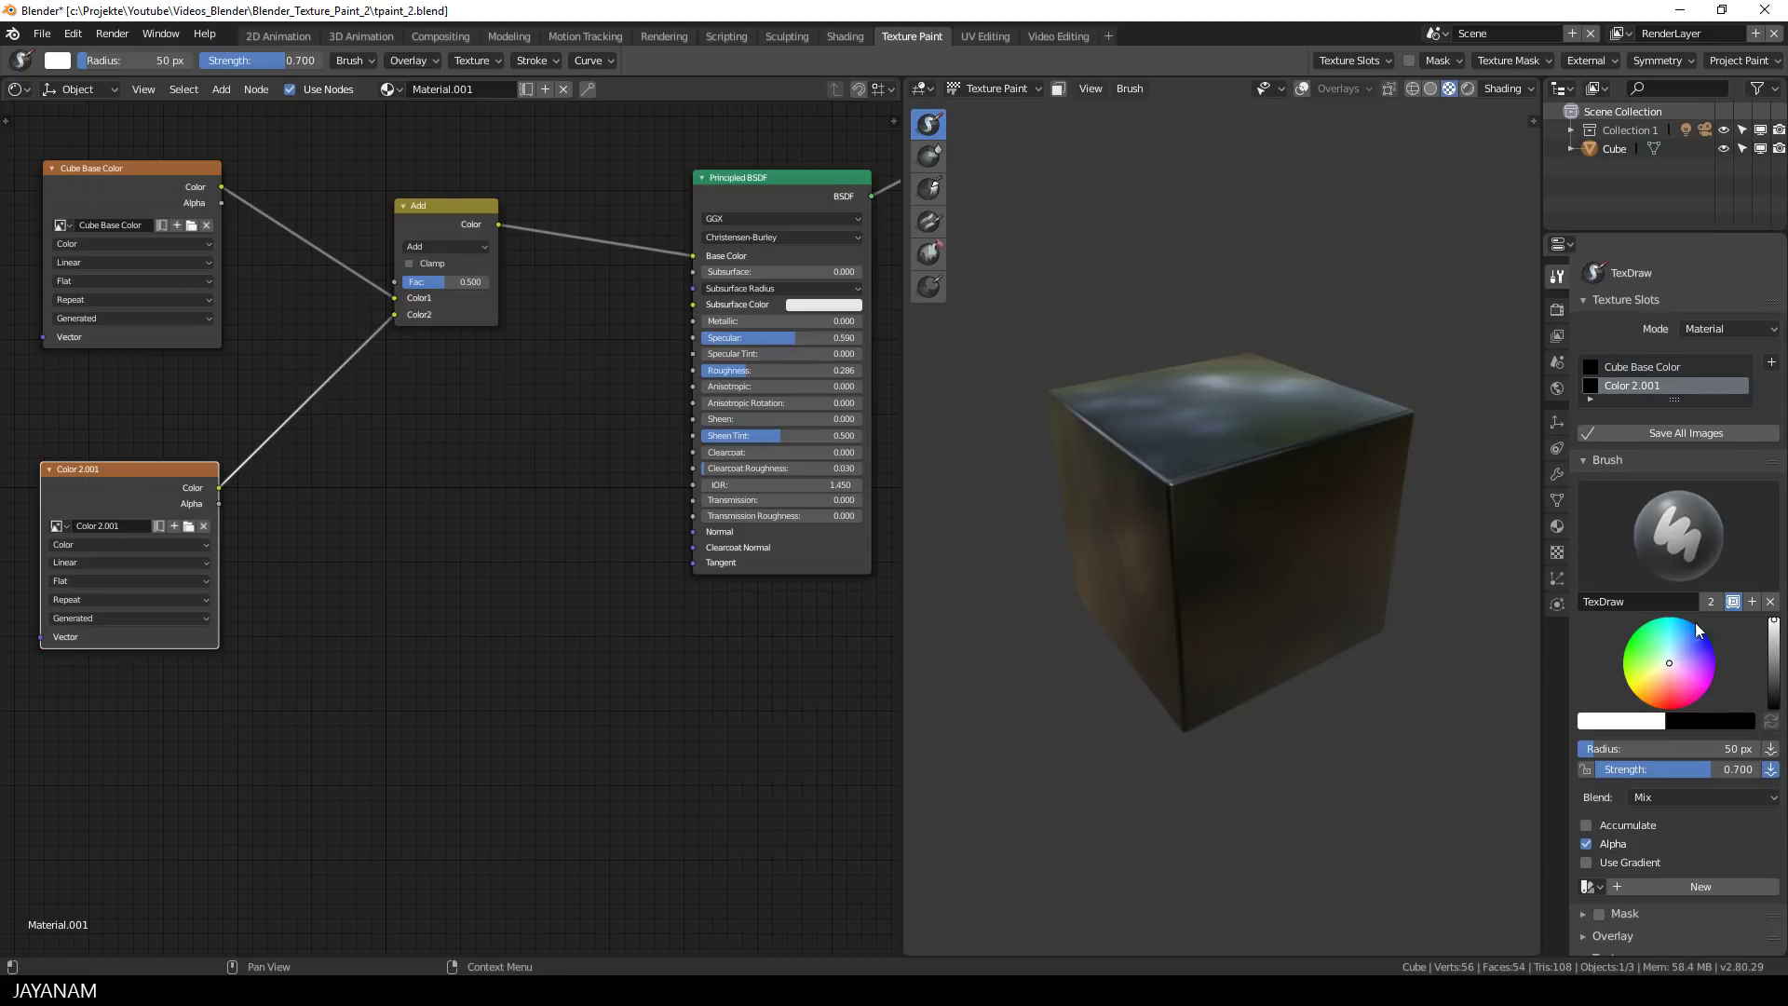
{"action": "left_click", "coordinate": [1633, 633]}
{"action": "mouse_move", "coordinate": [1220, 496]}
{"action": "middle_mouse_down"}
{"action": "mouse_move", "coordinate": [1293, 517]}
{"action": "mouse_move", "coordinate": [1272, 539]}
{"action": "mouse_move", "coordinate": [1282, 583]}
{"action": "middle_mouse_up"}
{"action": "left_click", "coordinate": [1221, 516]}
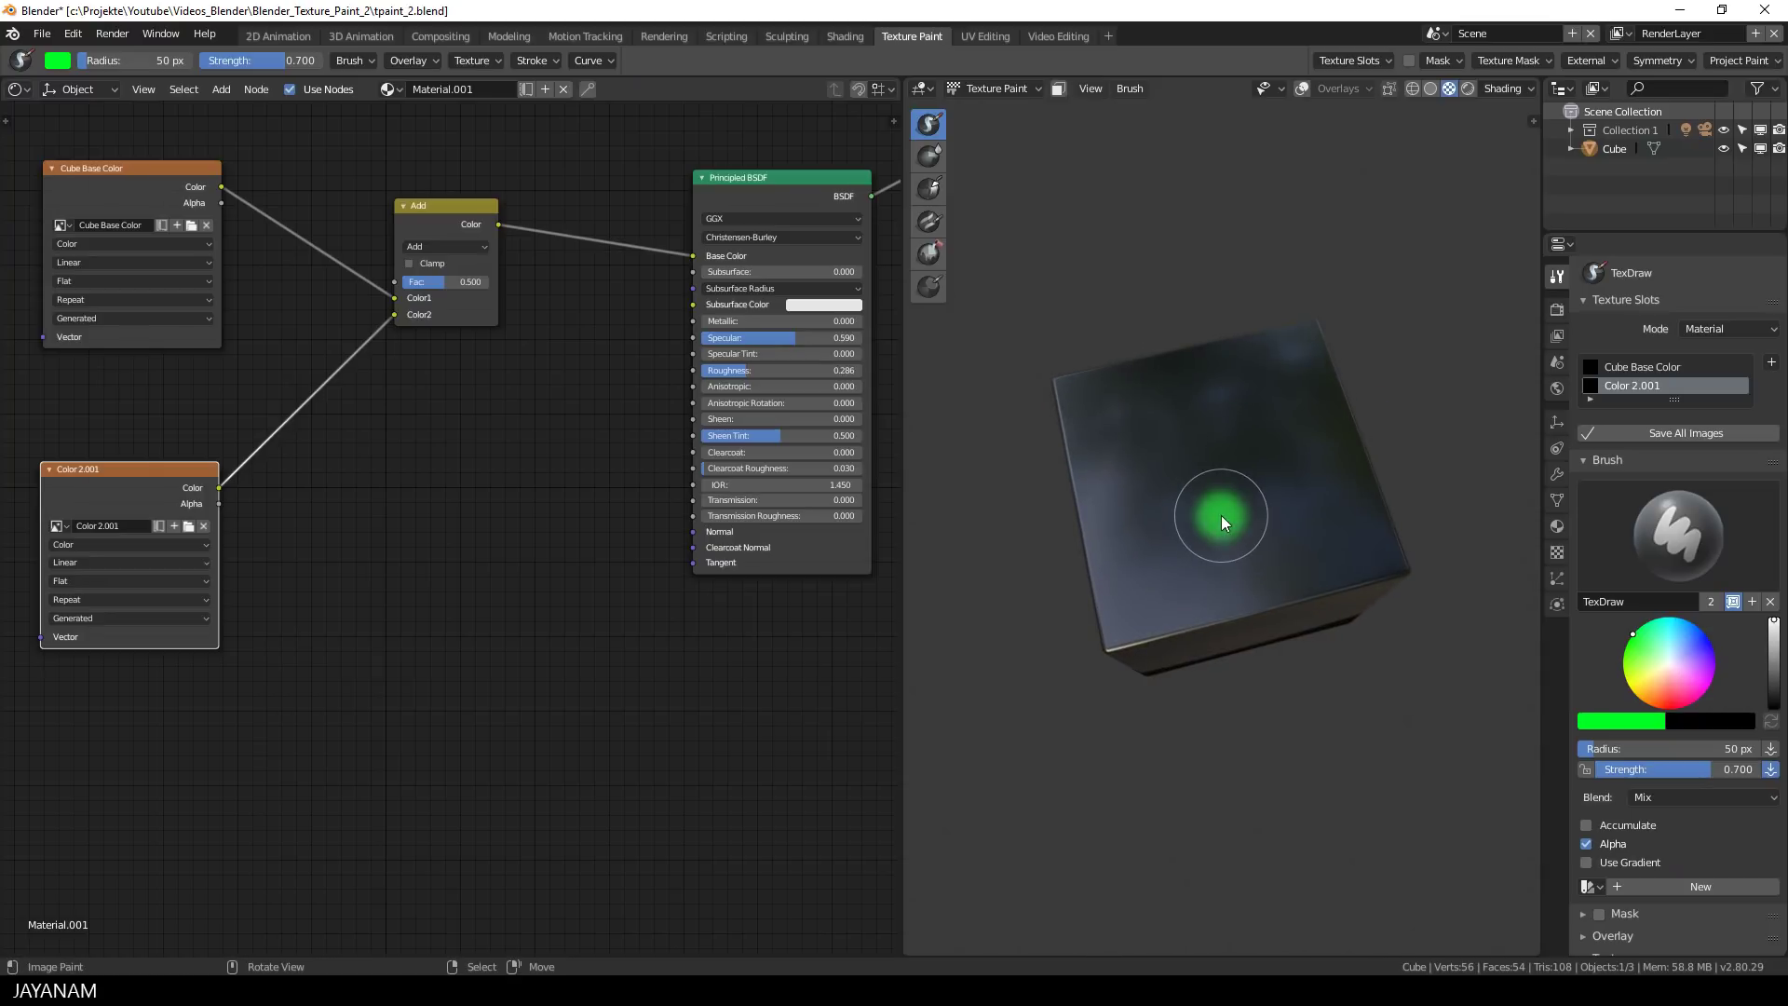
Undo the green dab painted on the cube's top face
{"action": "mouse_move", "coordinate": [1288, 503]}
{"action": "middle_mouse_down"}
{"action": "mouse_move", "coordinate": [1421, 365]}
{"action": "mouse_move", "coordinate": [1377, 388]}
{"action": "middle_mouse_up"}
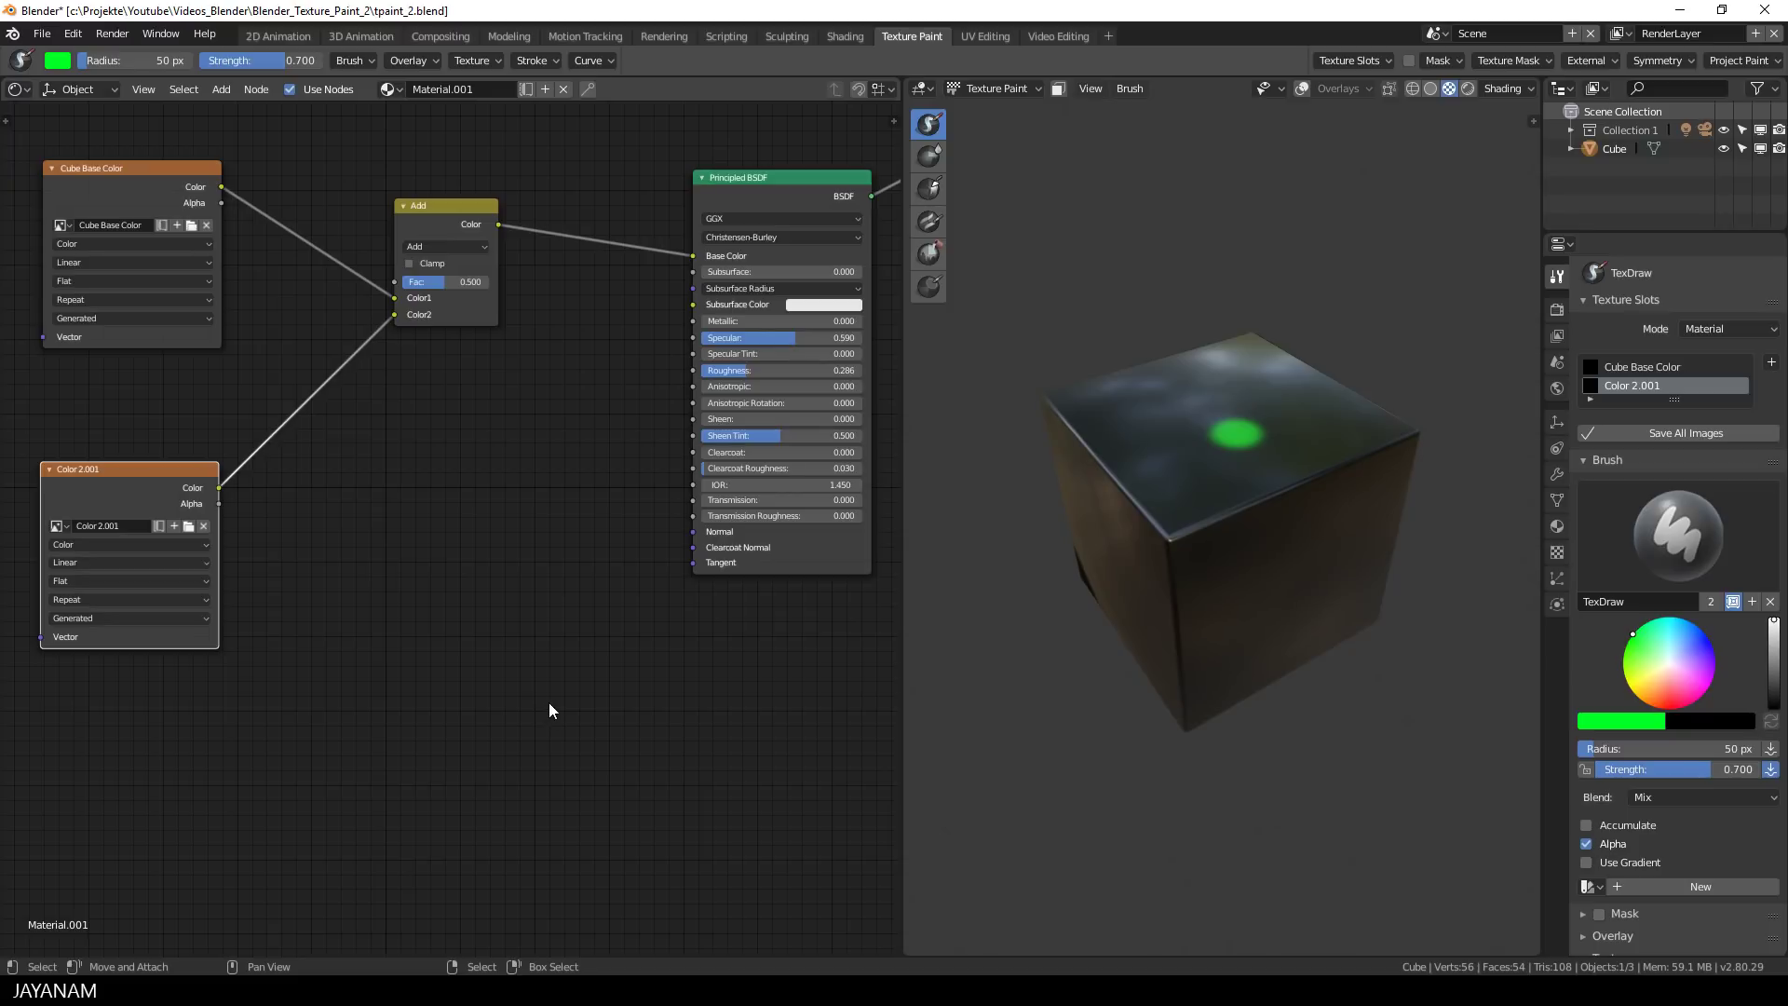
{"action": "key", "text": "ctrl+z"}
{"action": "key", "text": "ctrl+z"}
{"action": "key", "text": "ctrl+z"}
Add a Bump node, connect the Add node's Color to its Height, and link its Normal to the Principled BSDF's Normal
{"action": "left_click", "coordinate": [494, 618]}
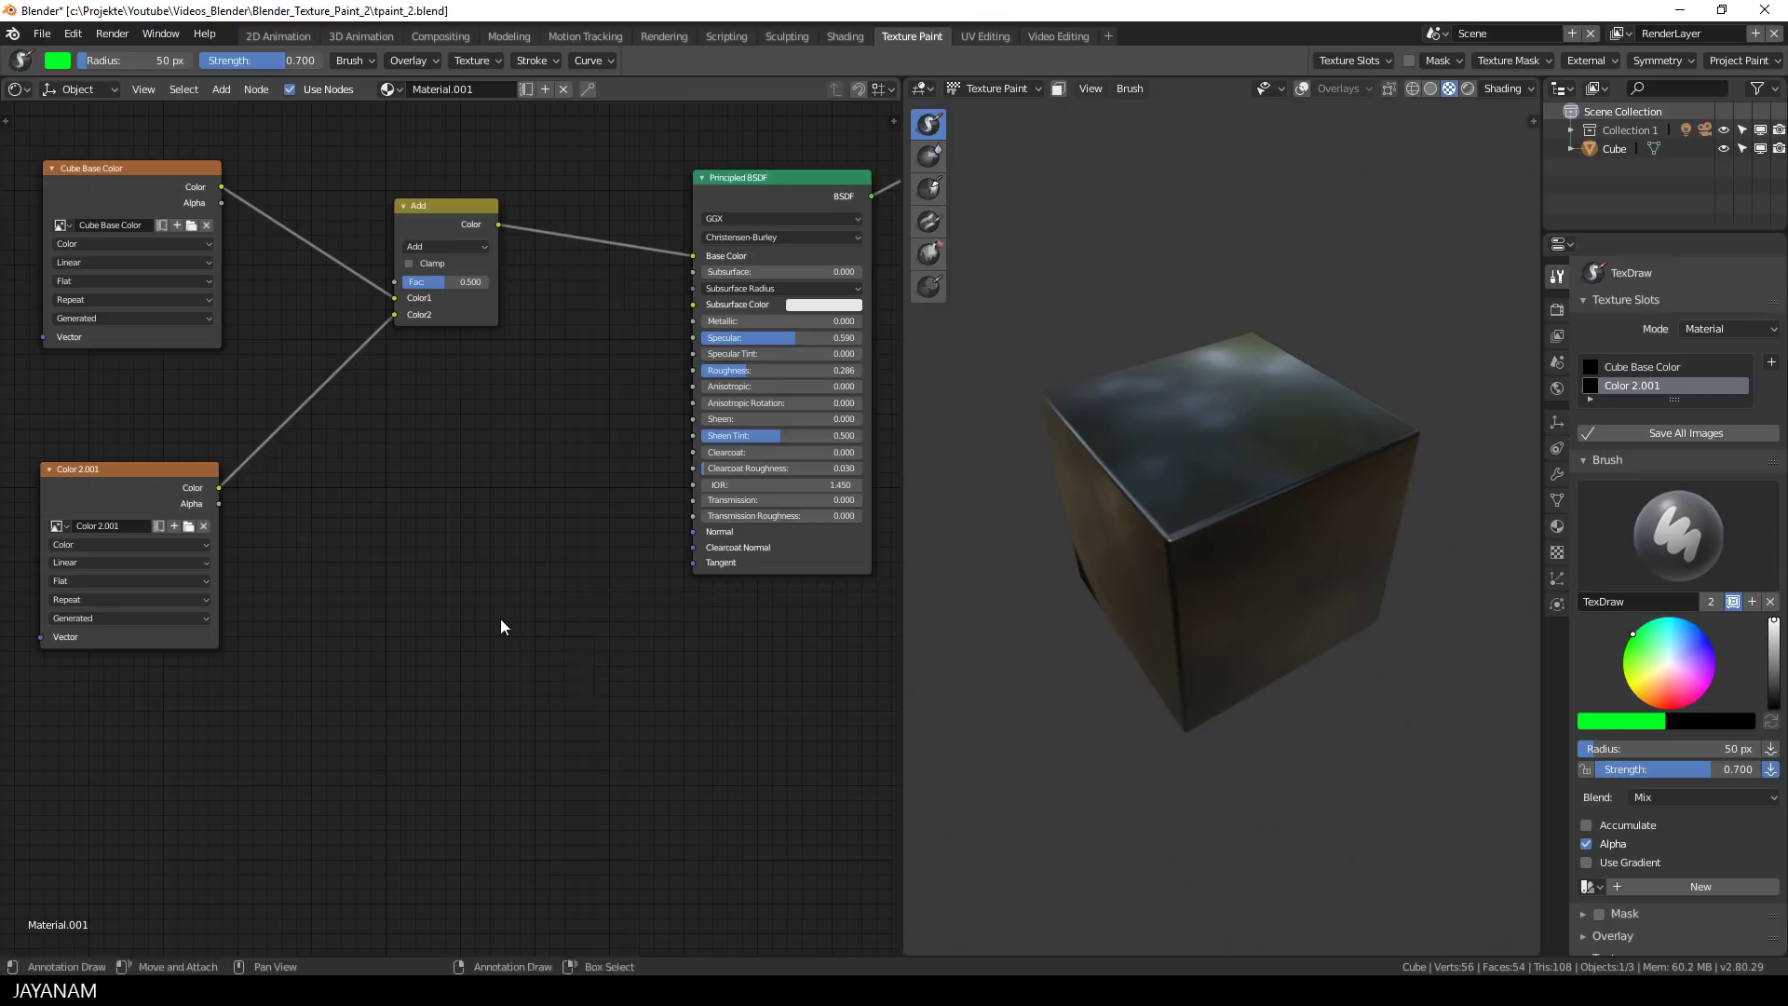
{"action": "key", "text": "shift+a"}
{"action": "key", "text": "space"}
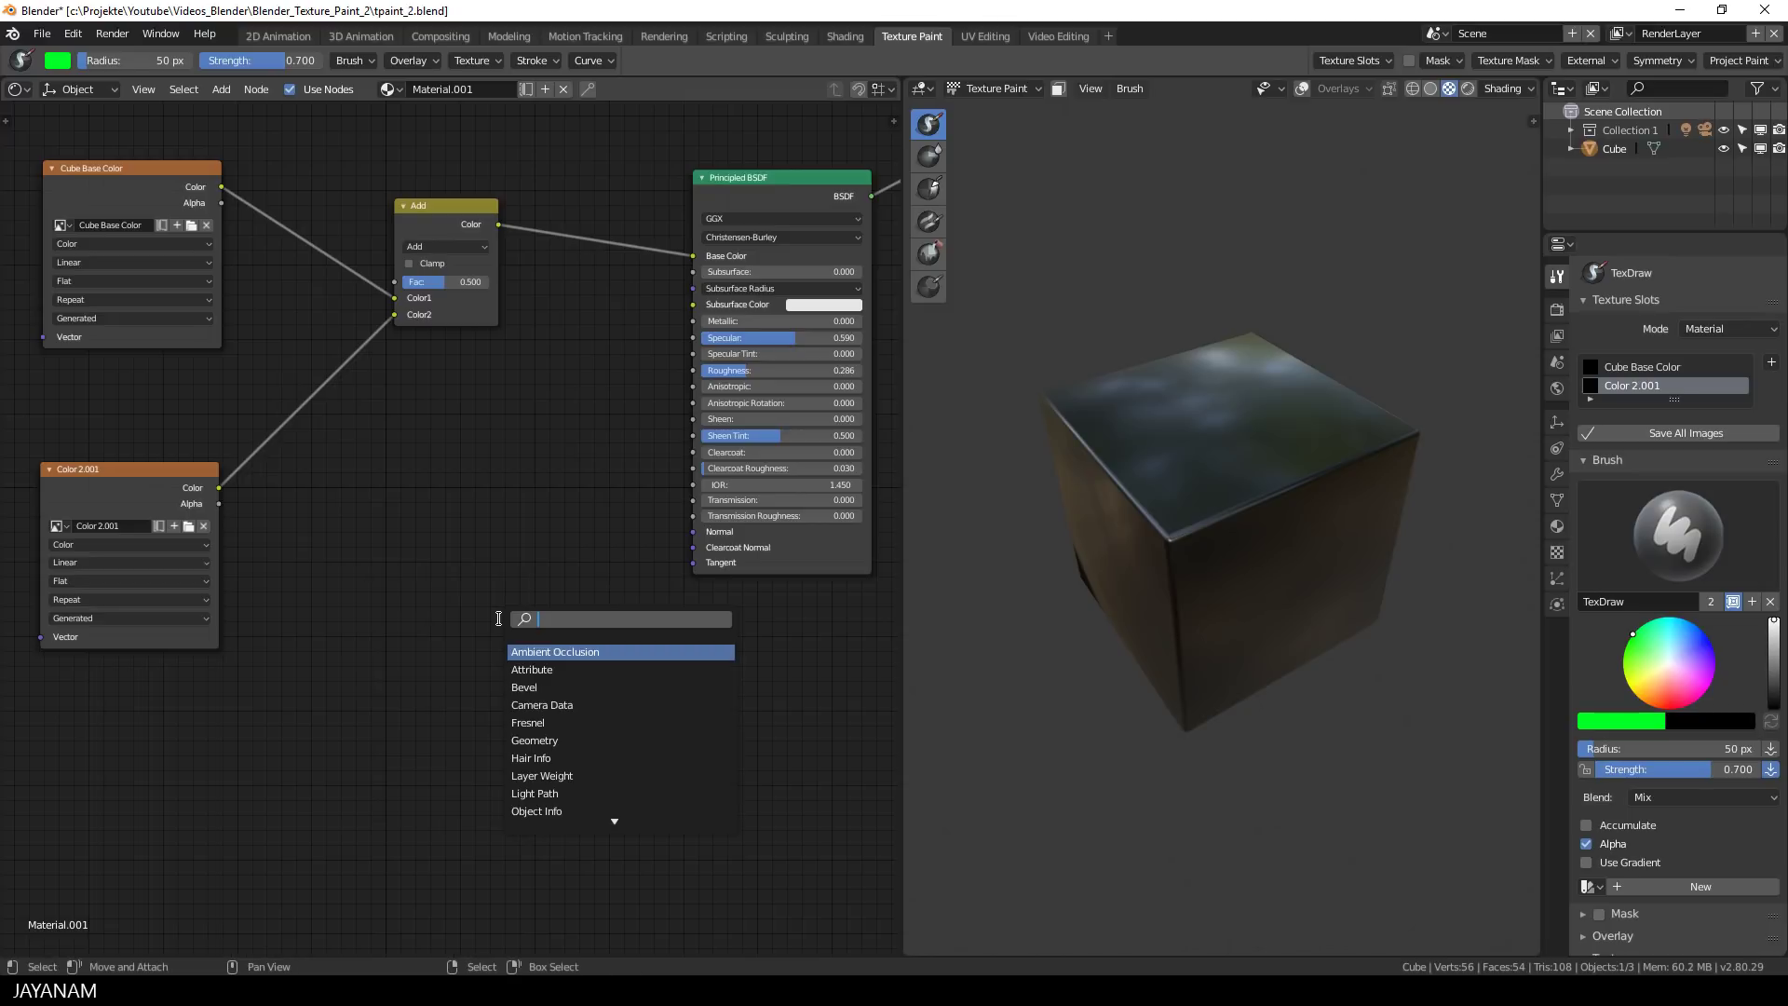
{"action": "type", "text": "bump"}
{"action": "key", "text": "Return"}
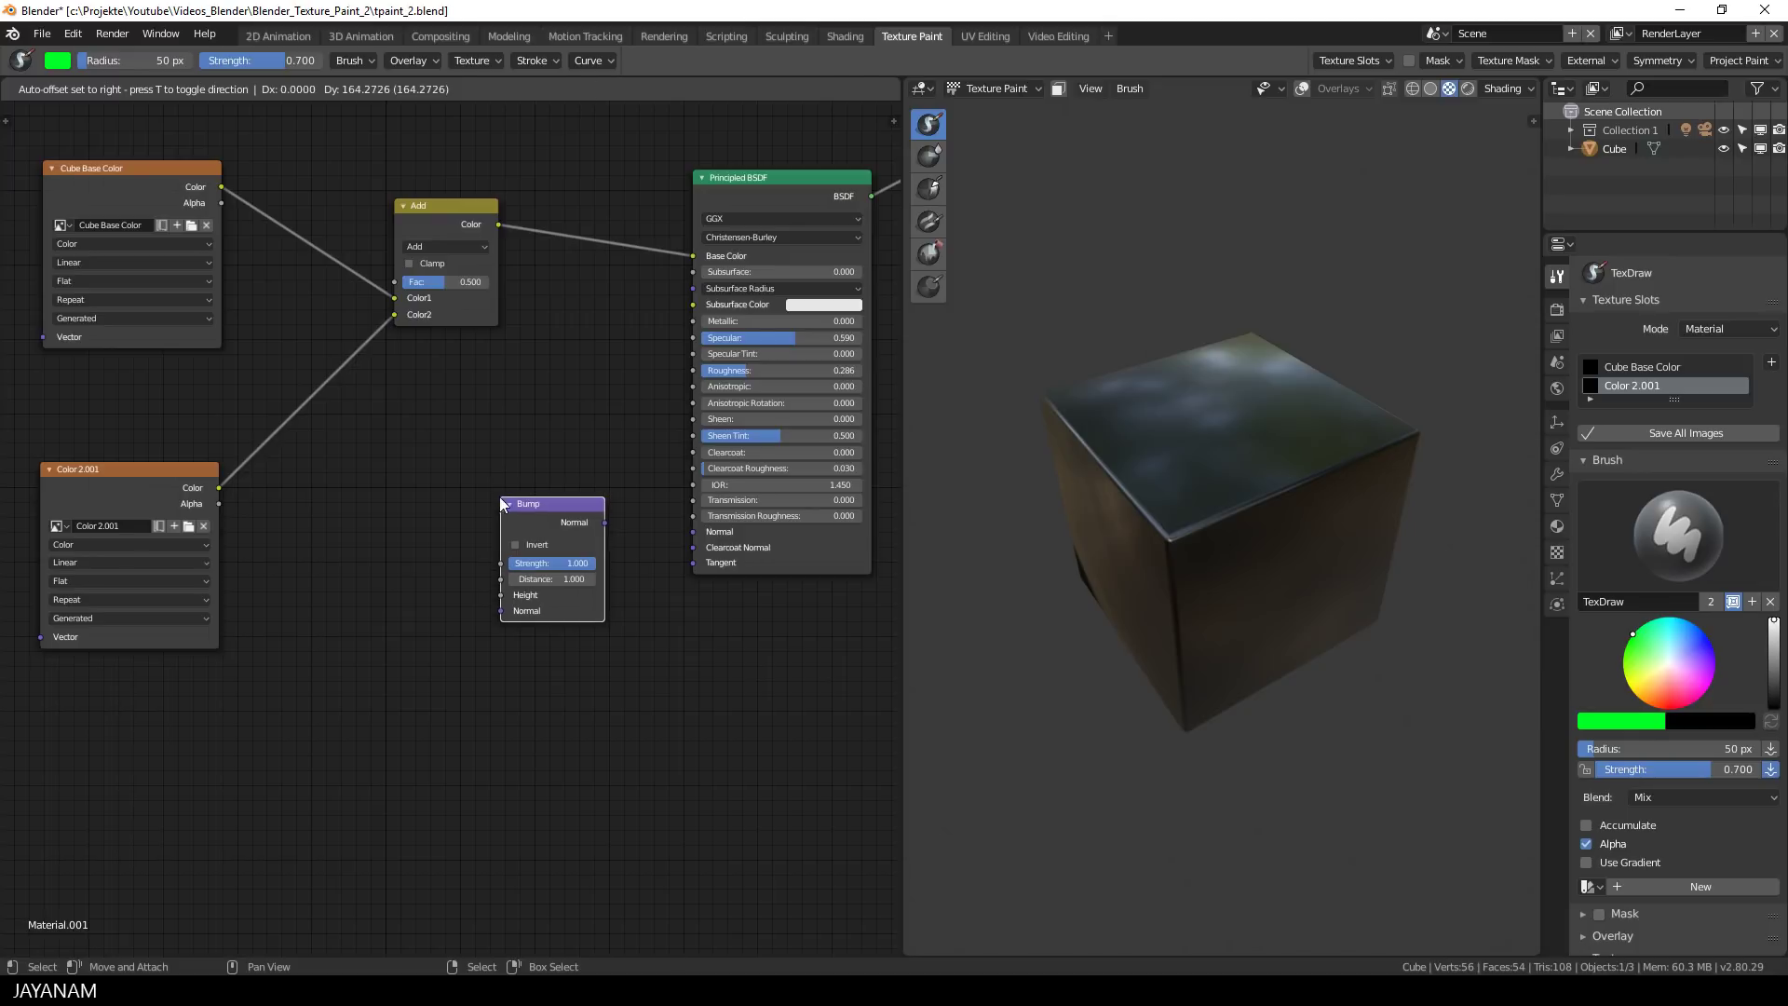
{"action": "left_click", "coordinate": [500, 499]}
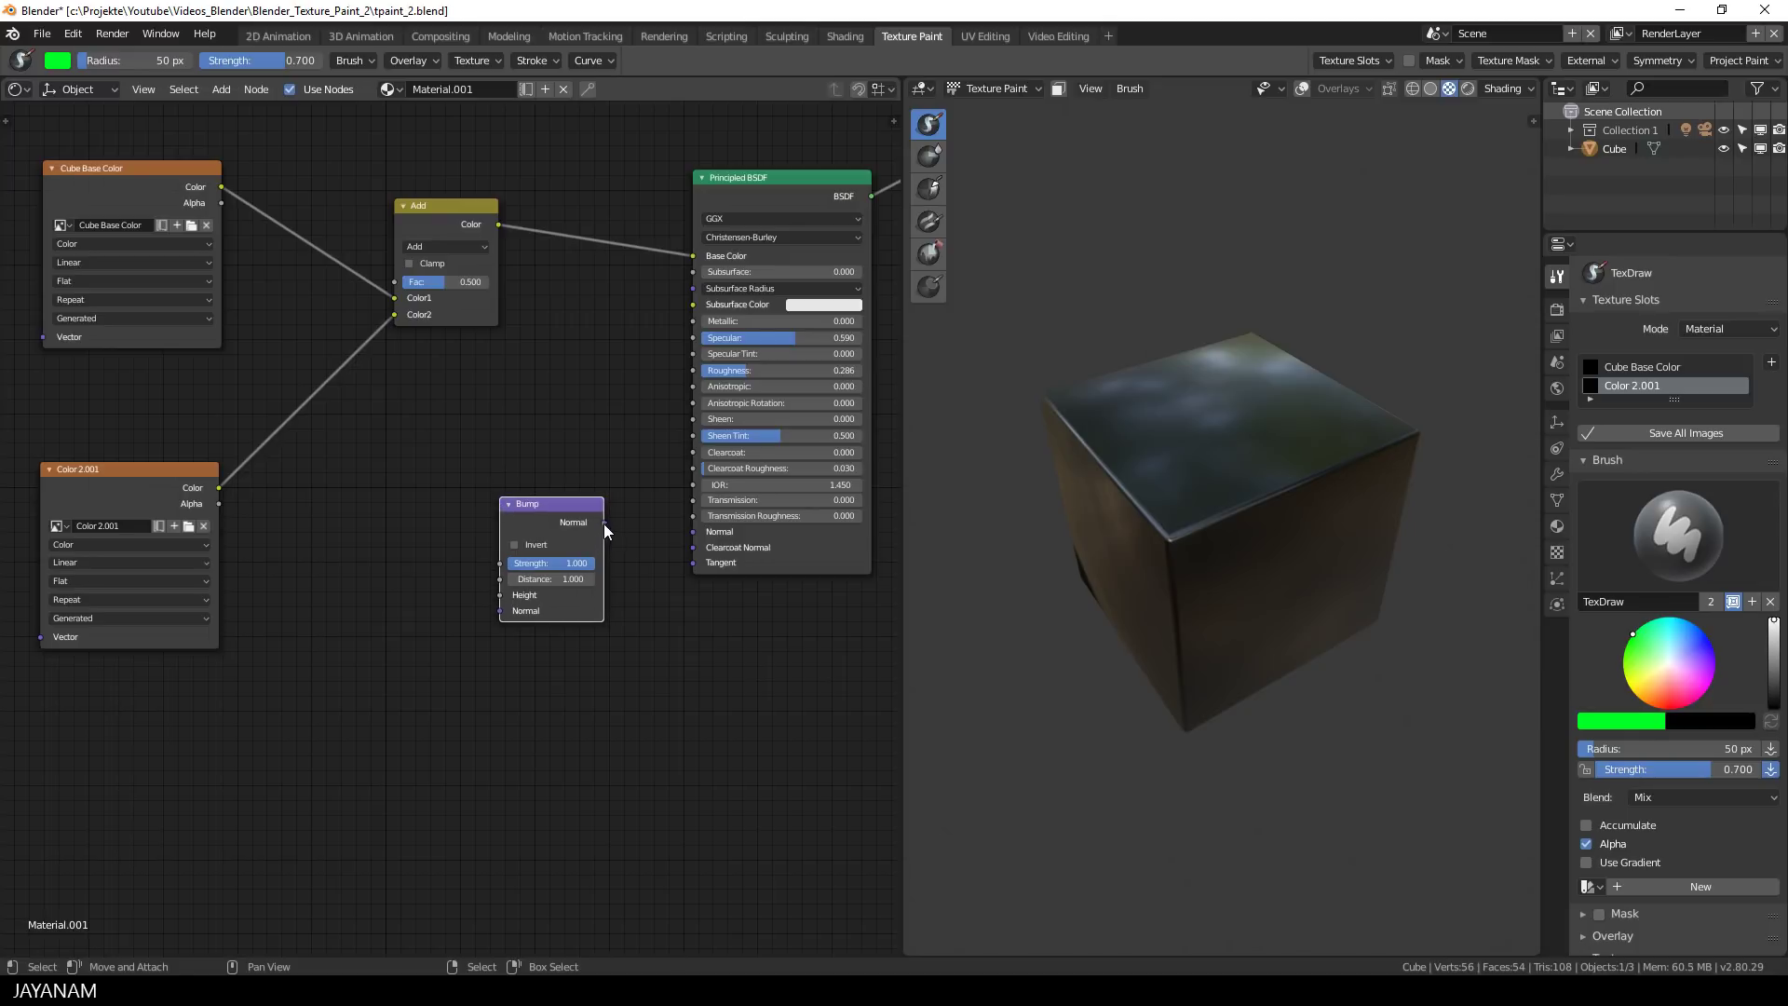
{"action": "left_click_drag", "start_coordinate": [603, 522], "coordinate": [694, 532]}
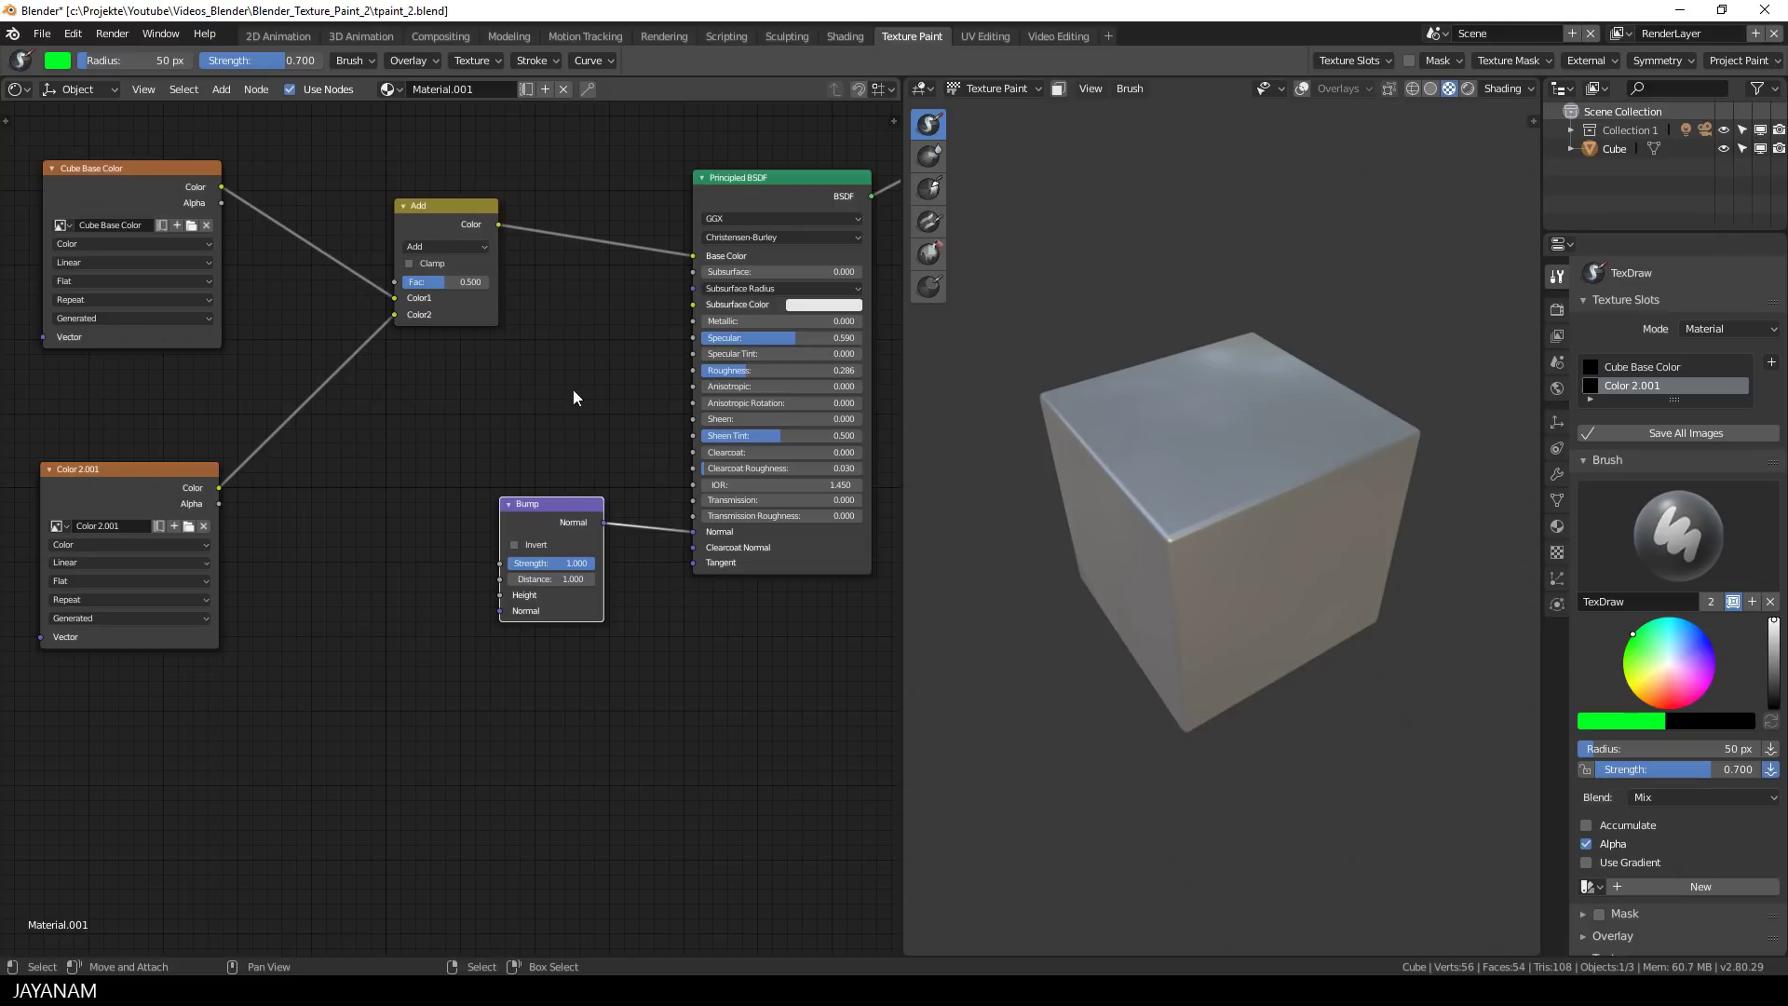
{"action": "left_click_drag", "start_coordinate": [449, 205], "coordinate": [491, 598]}
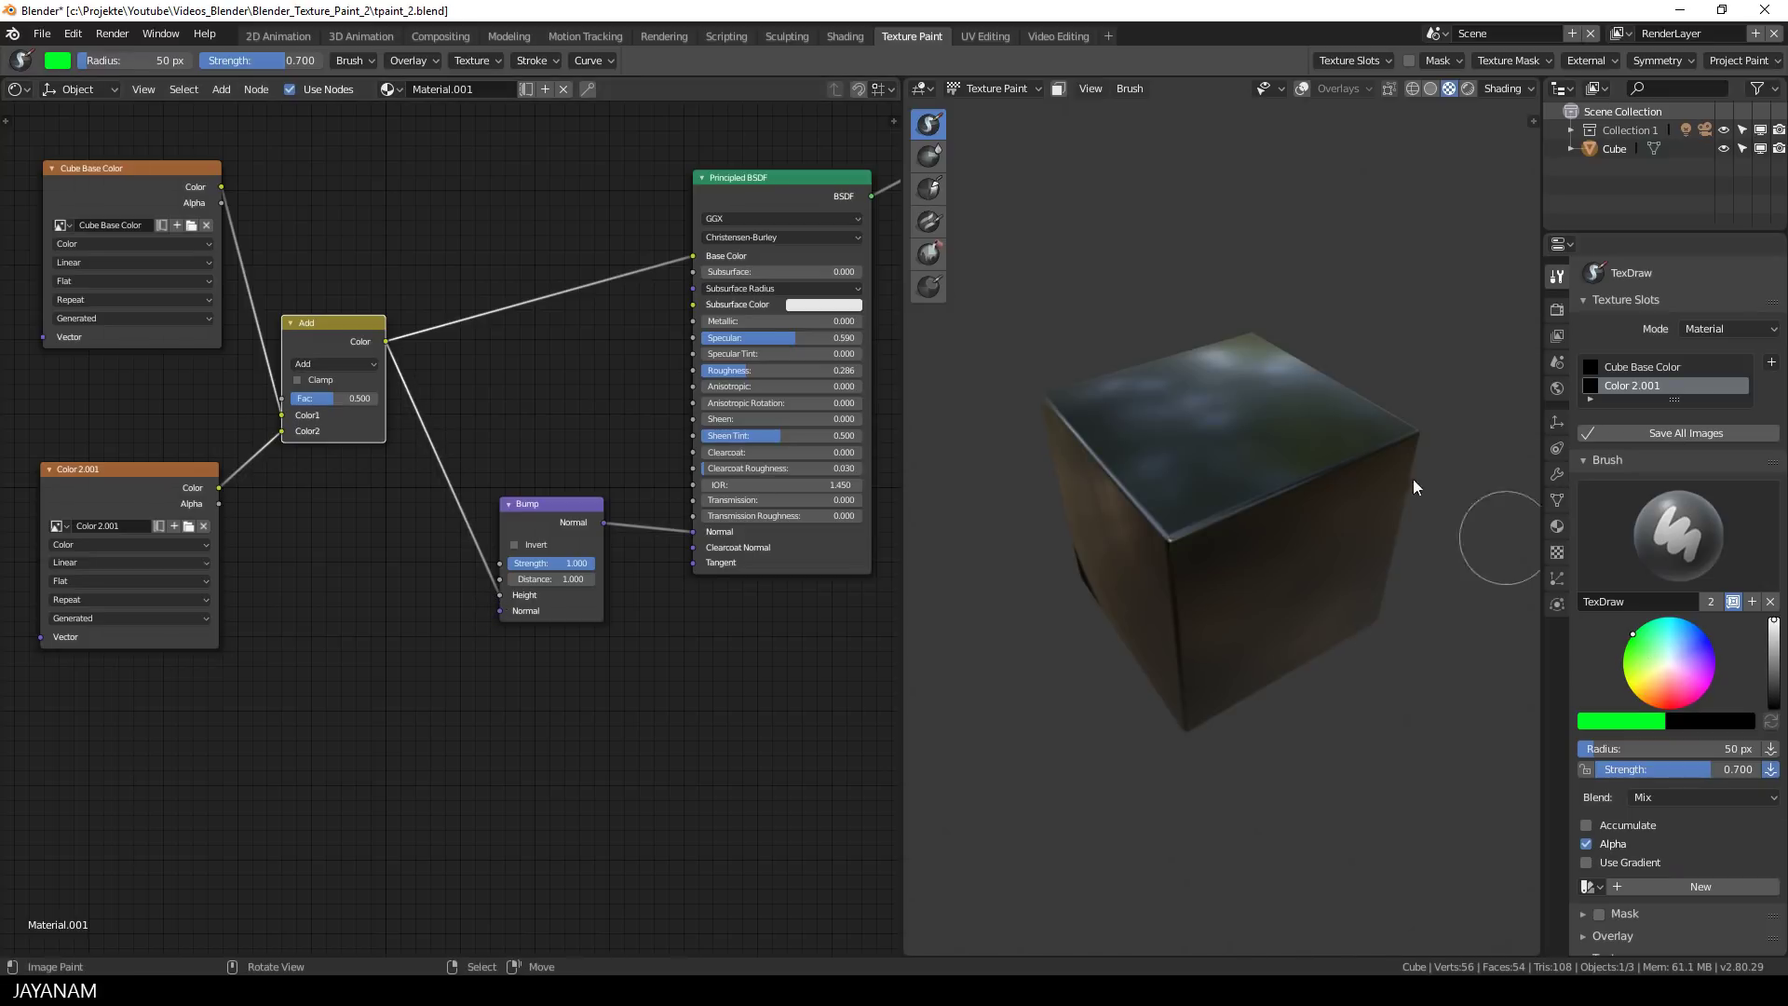
Paint green dabs on the cube's top face, front corner and adjacent side face
{"action": "mouse_move", "coordinate": [1412, 479]}
{"action": "middle_mouse_down"}
{"action": "mouse_move", "coordinate": [1290, 531]}
{"action": "mouse_move", "coordinate": [1386, 479]}
{"action": "mouse_move", "coordinate": [1383, 406]}
{"action": "mouse_move", "coordinate": [1285, 525]}
{"action": "mouse_move", "coordinate": [1231, 488]}
{"action": "mouse_move", "coordinate": [1175, 539]}
{"action": "mouse_move", "coordinate": [1183, 570]}
{"action": "mouse_move", "coordinate": [1198, 561]}
{"action": "middle_mouse_up"}
{"action": "left_click", "coordinate": [1232, 526]}
{"action": "left_click", "coordinate": [1232, 480]}
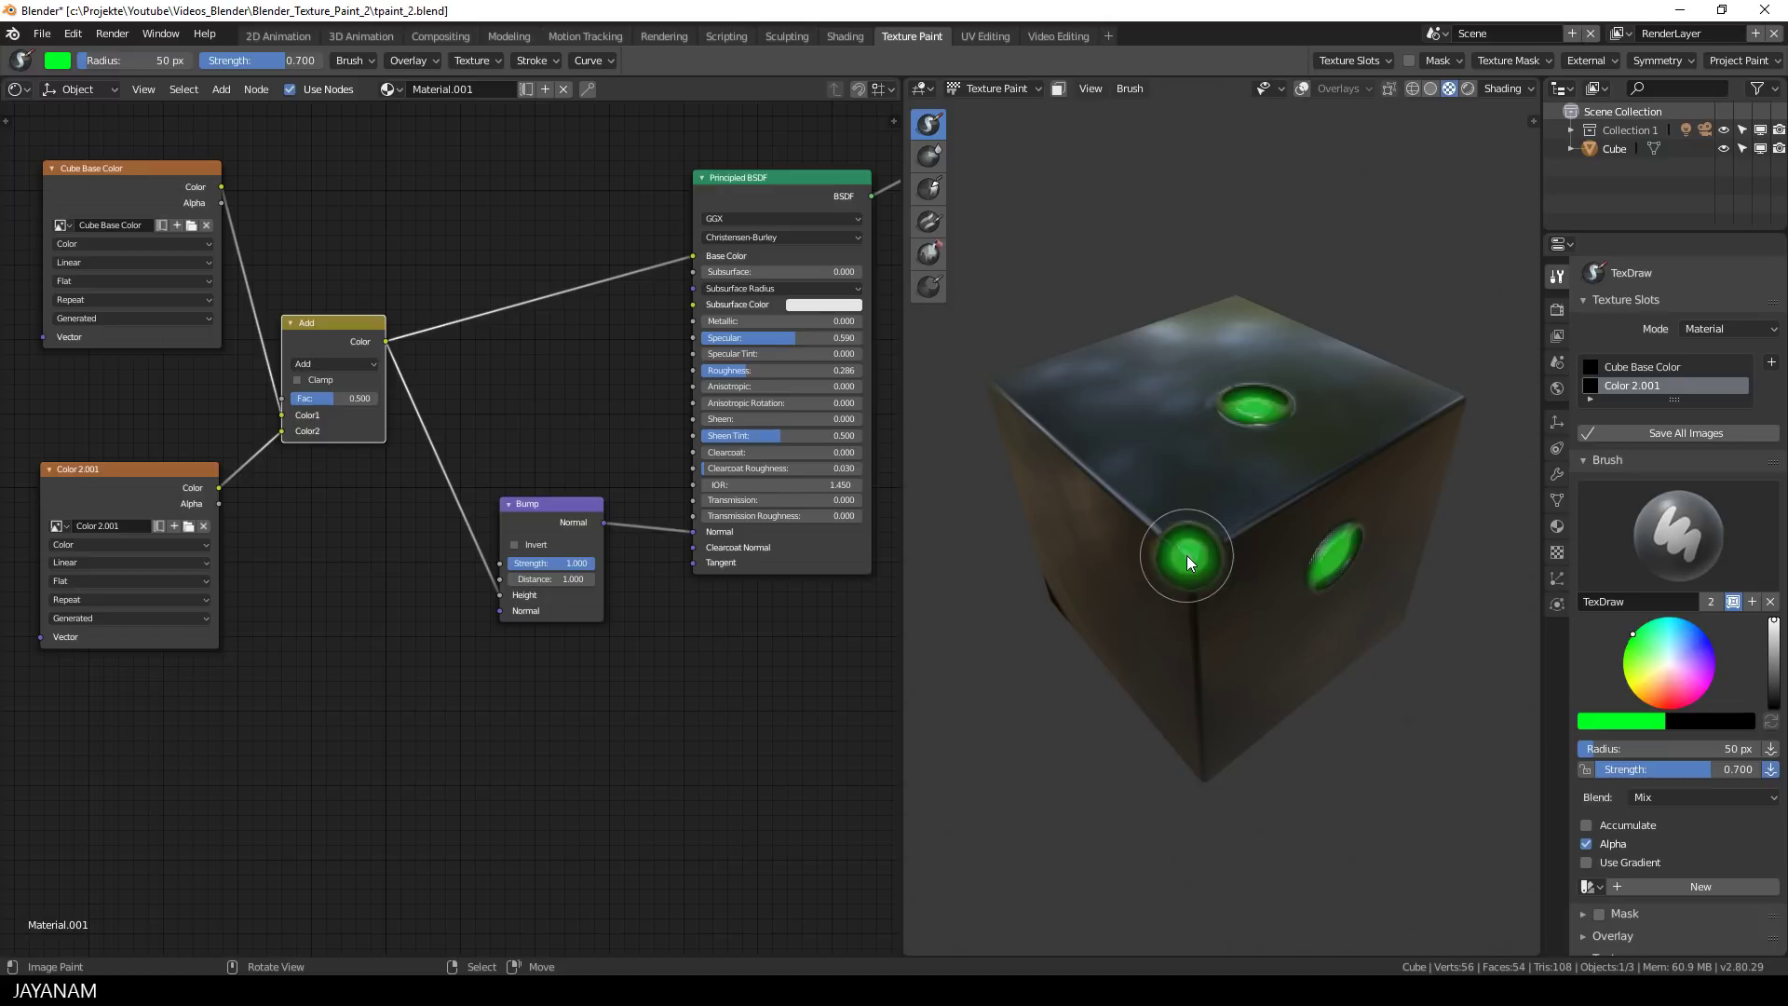
{"action": "mouse_move", "coordinate": [1311, 540]}
{"action": "middle_mouse_down"}
{"action": "mouse_move", "coordinate": [1317, 512]}
{"action": "mouse_move", "coordinate": [1299, 525]}
{"action": "mouse_move", "coordinate": [1332, 557]}
{"action": "middle_mouse_up"}
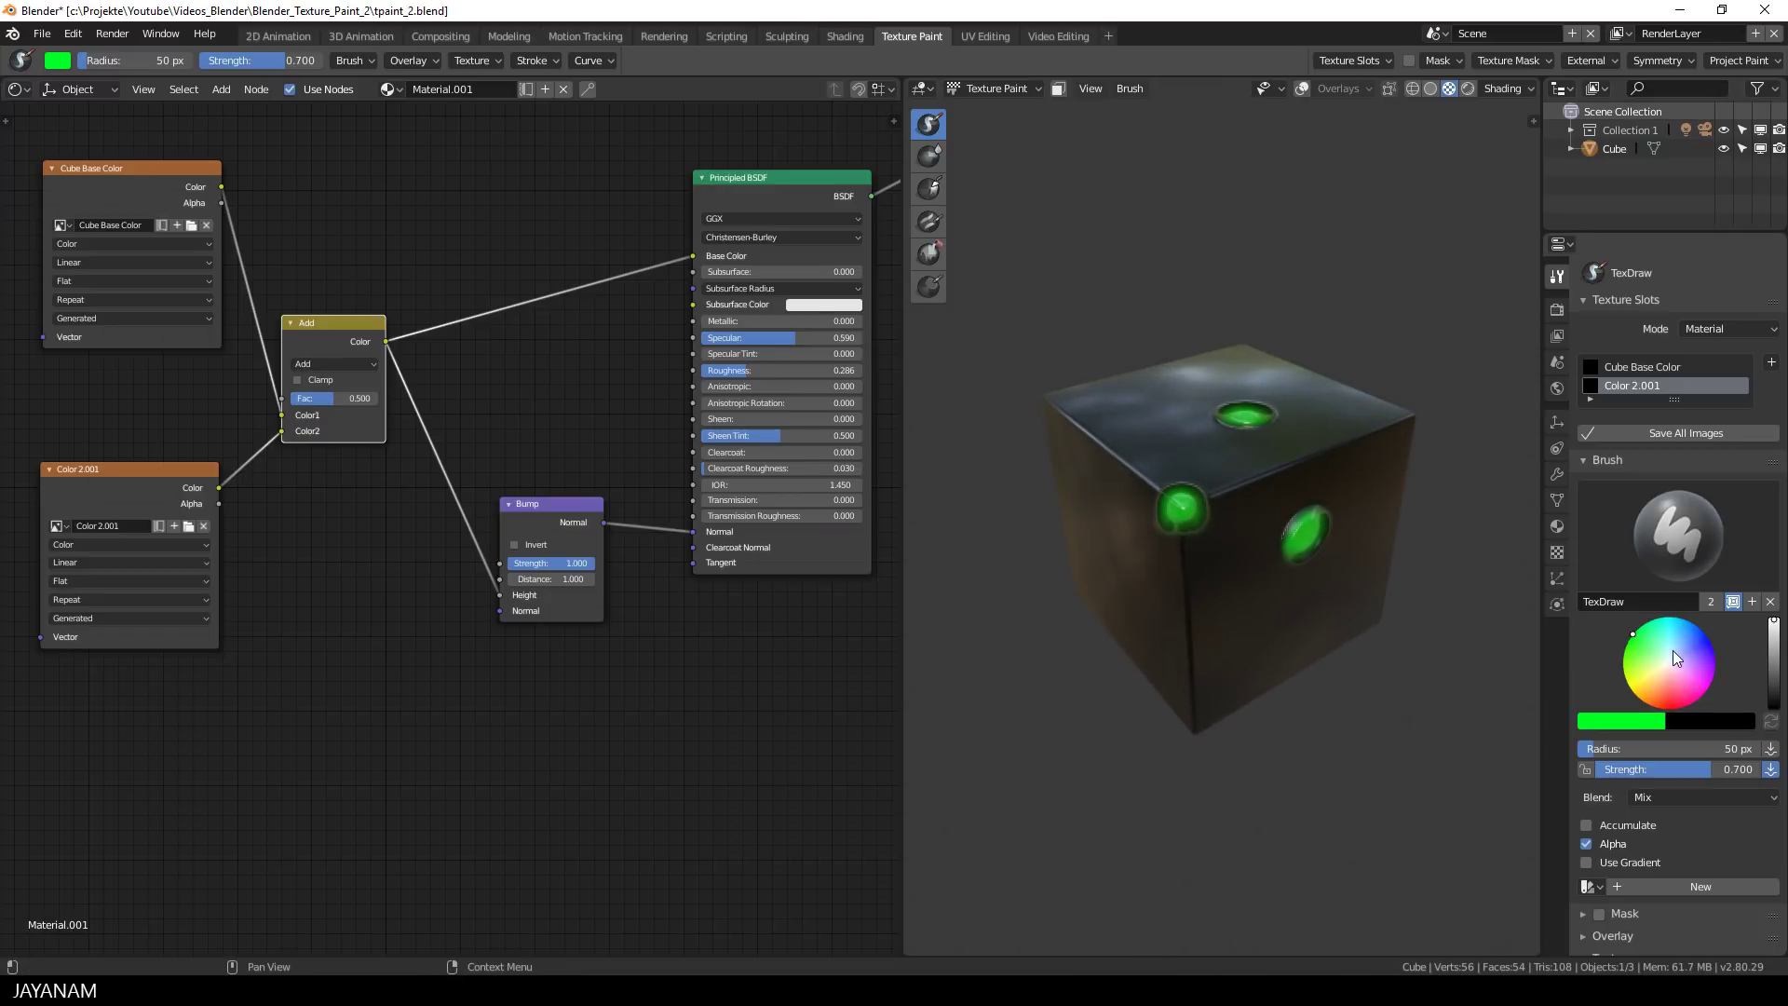
Set the brush color to yellow, paint a spot on the unpainted side face, and save the file
{"action": "left_click_drag", "start_coordinate": [1674, 652], "coordinate": [1631, 689]}
{"action": "mouse_move", "coordinate": [1325, 578]}
{"action": "middle_mouse_down"}
{"action": "mouse_move", "coordinate": [1372, 667]}
{"action": "mouse_move", "coordinate": [1446, 536]}
{"action": "mouse_move", "coordinate": [1228, 489]}
{"action": "middle_mouse_up"}
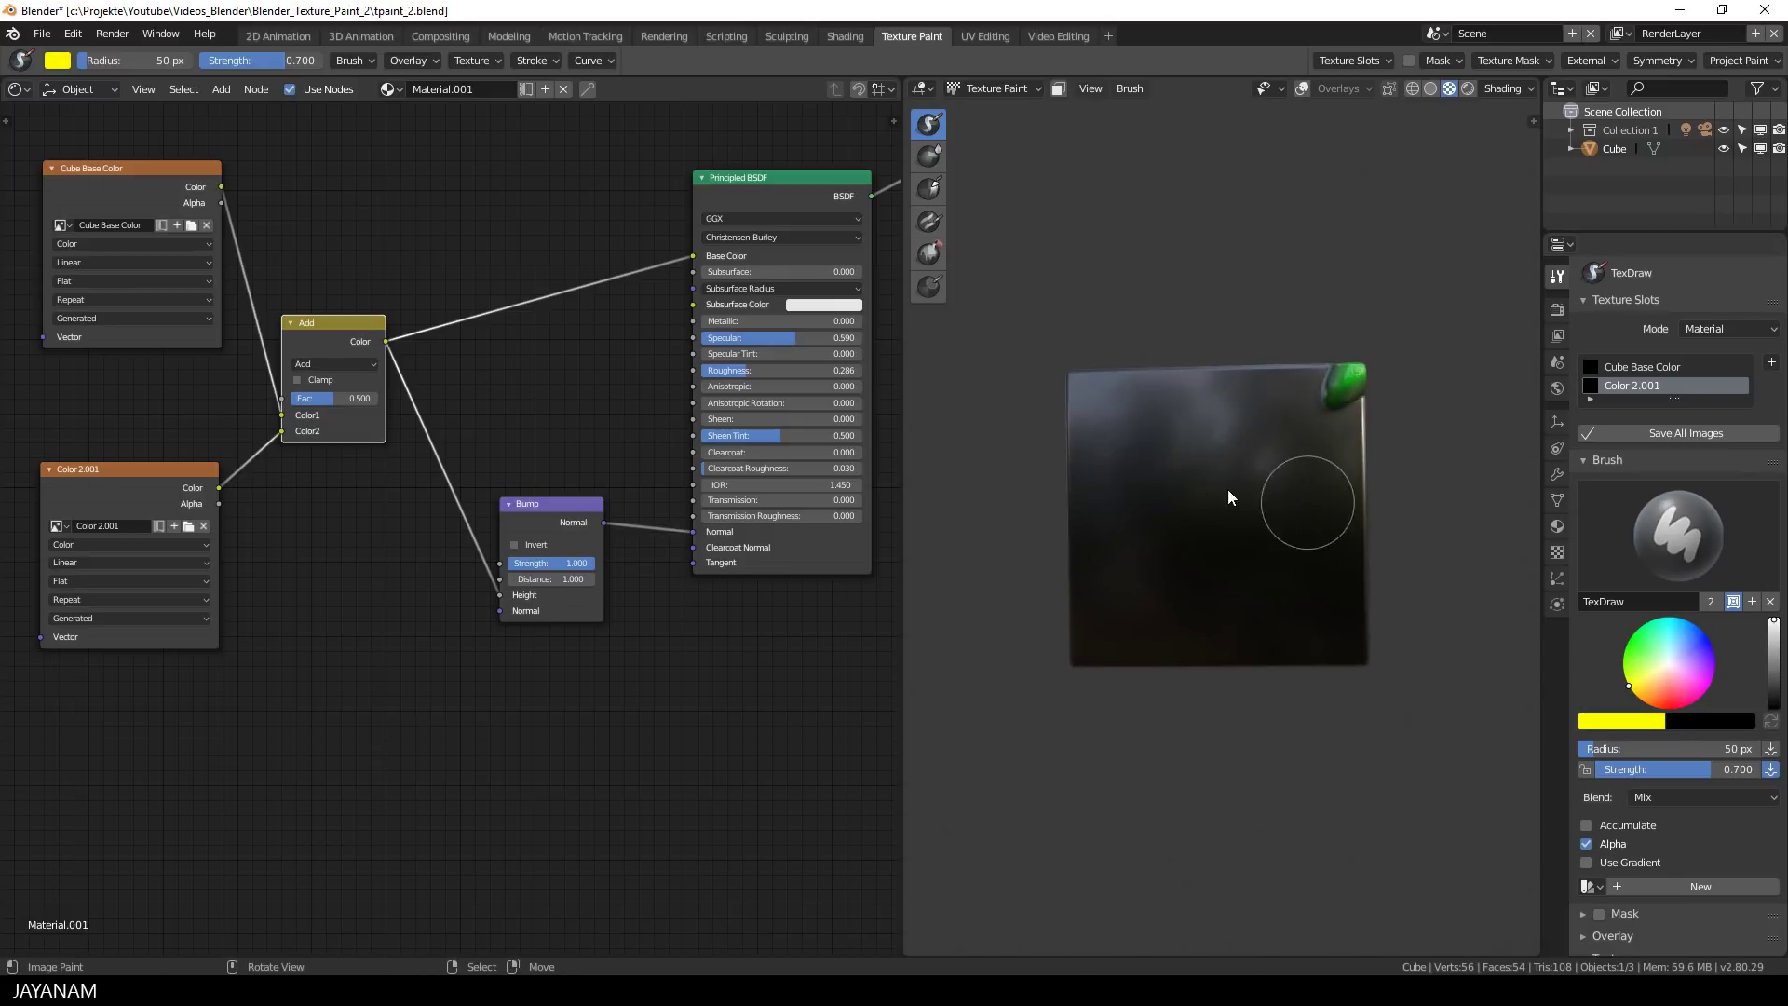
{"action": "mouse_move", "coordinate": [1192, 490]}
{"action": "left_mouse_down"}
{"action": "mouse_move", "coordinate": [1176, 488]}
{"action": "mouse_move", "coordinate": [1198, 518]}
{"action": "left_mouse_up"}
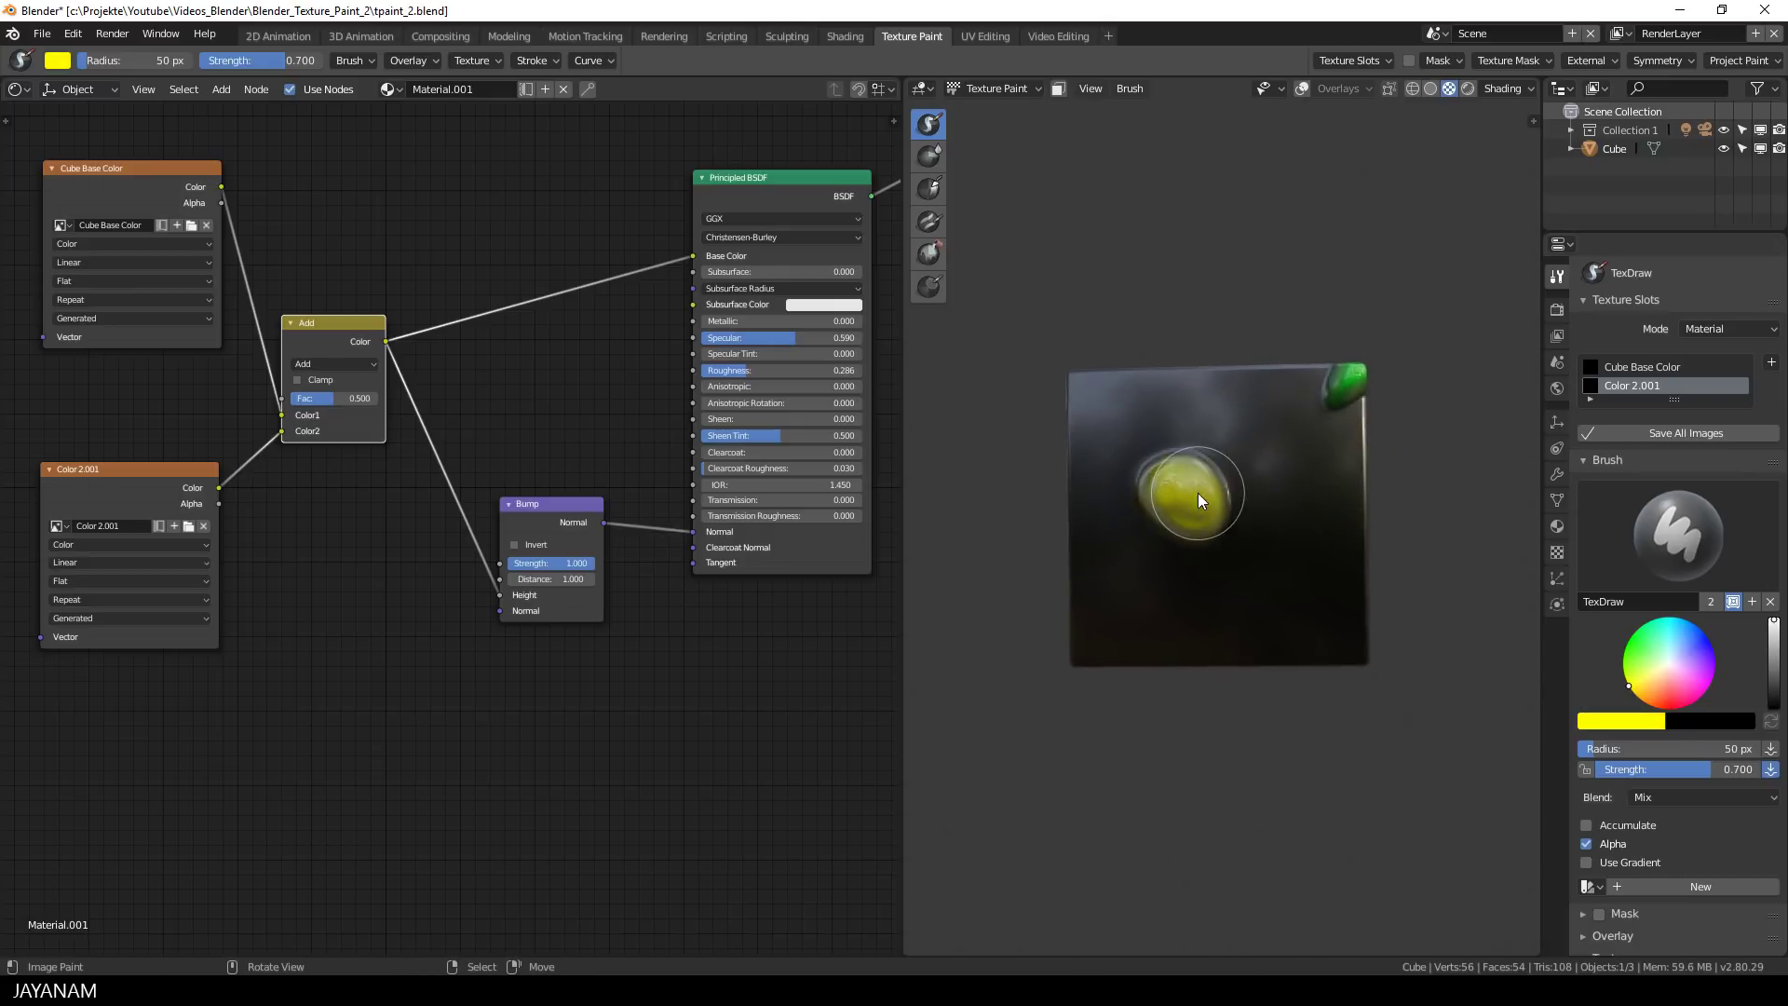
{"action": "scroll", "coordinate": [1211, 527], "scroll_direction": "down", "scroll_amount": 3}
{"action": "mouse_move", "coordinate": [1215, 531]}
{"action": "middle_mouse_down"}
{"action": "mouse_move", "coordinate": [1254, 593]}
{"action": "mouse_move", "coordinate": [1281, 578]}
{"action": "middle_mouse_up"}
{"action": "scroll", "coordinate": [1251, 591], "scroll_direction": "up", "scroll_amount": 3}
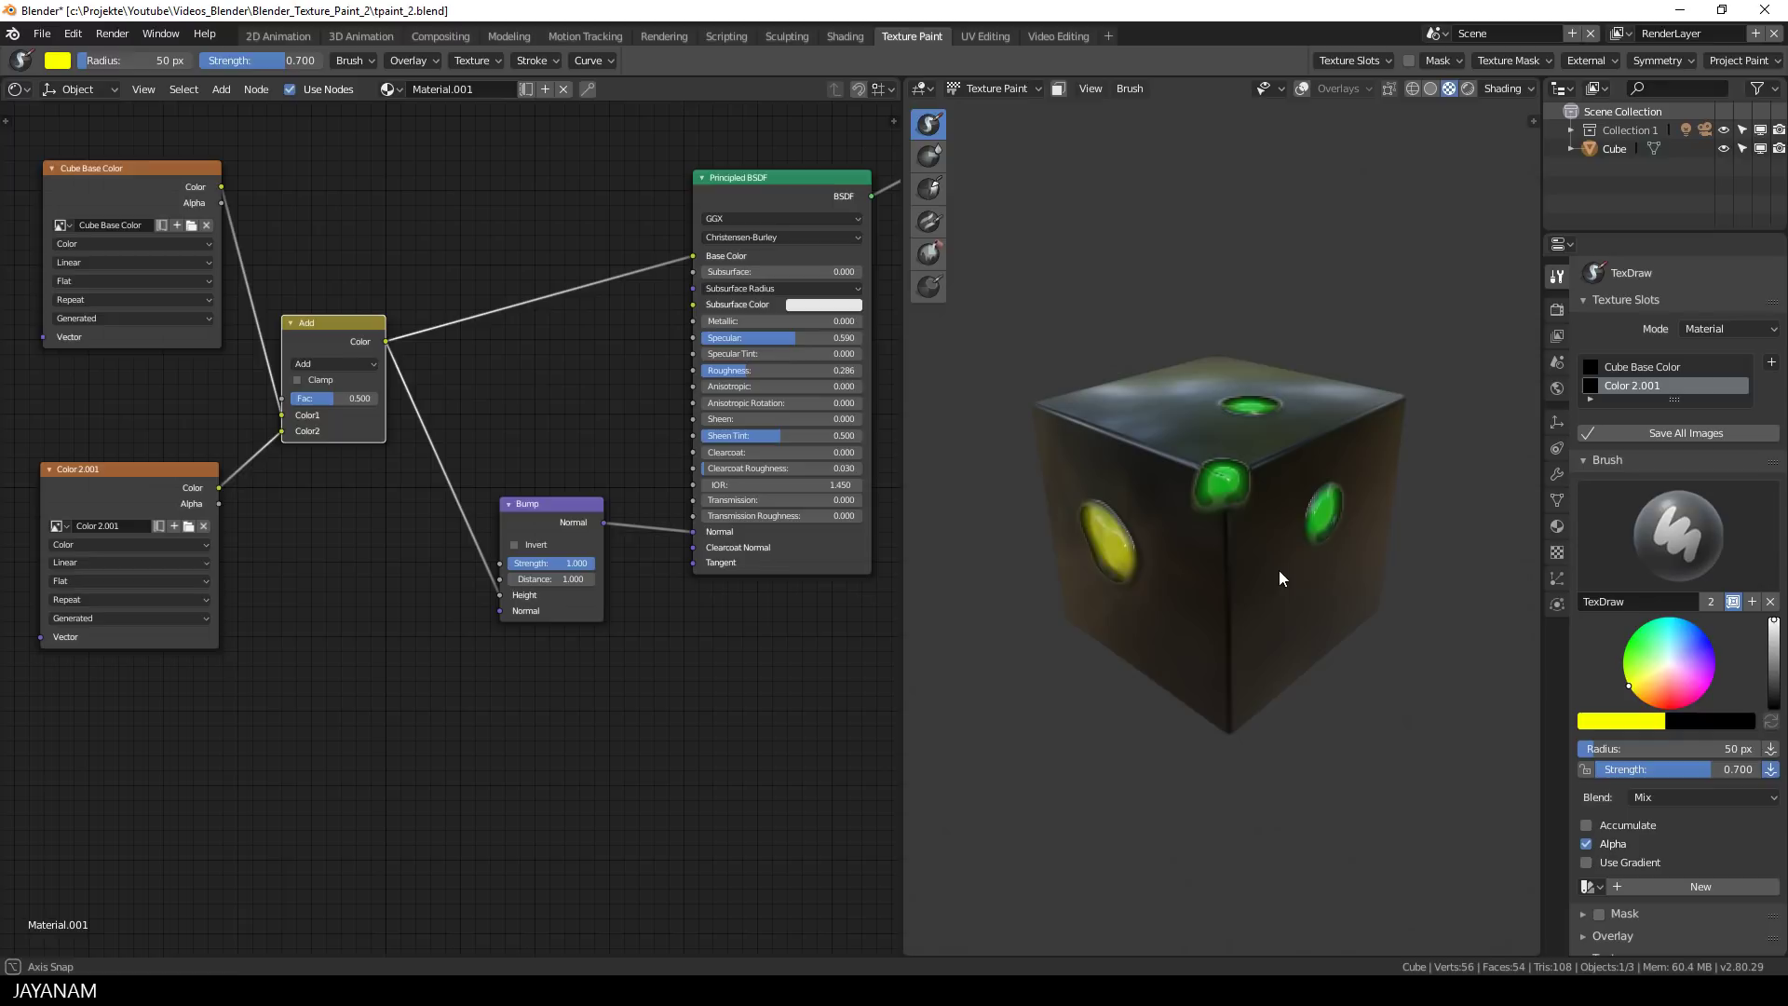
{"action": "key", "text": "ctrl+s"}
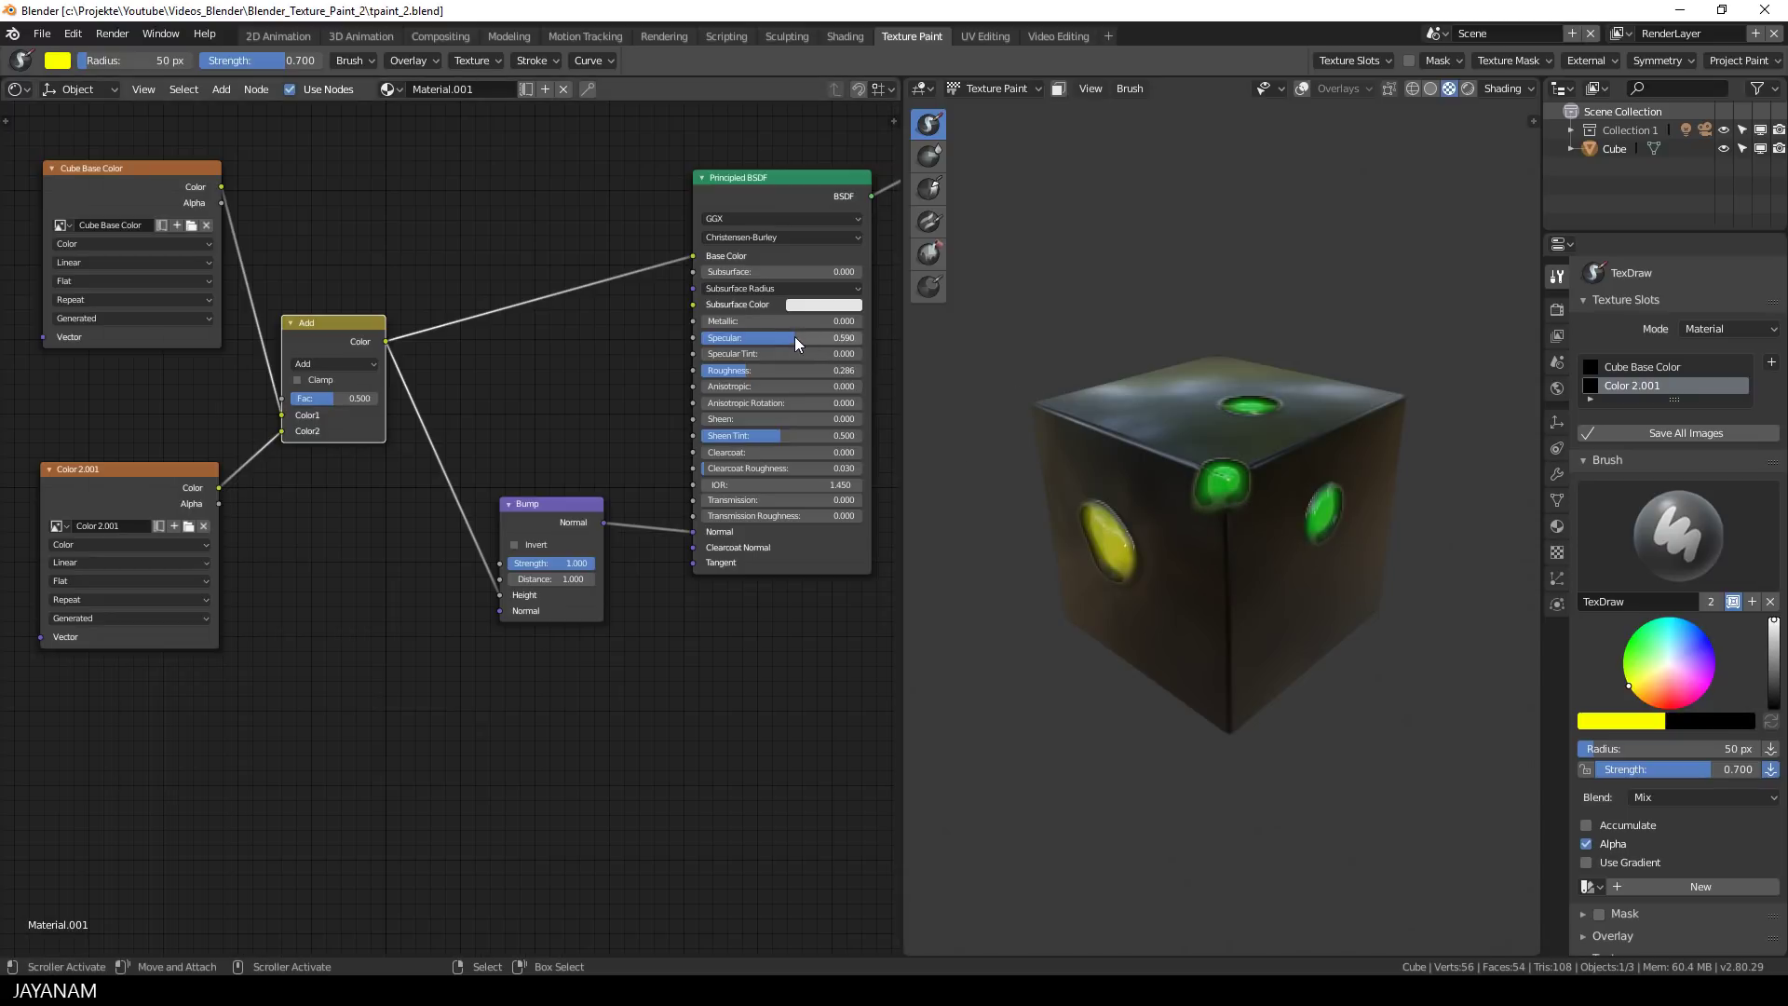
Set the Principled BSDF's Specular to 0.886 and Roughness to 0.238, and enable Invert on the Bump node
{"action": "left_click_drag", "start_coordinate": [804, 338], "coordinate": [849, 337]}
{"action": "left_click_drag", "start_coordinate": [753, 372], "coordinate": [744, 373]}
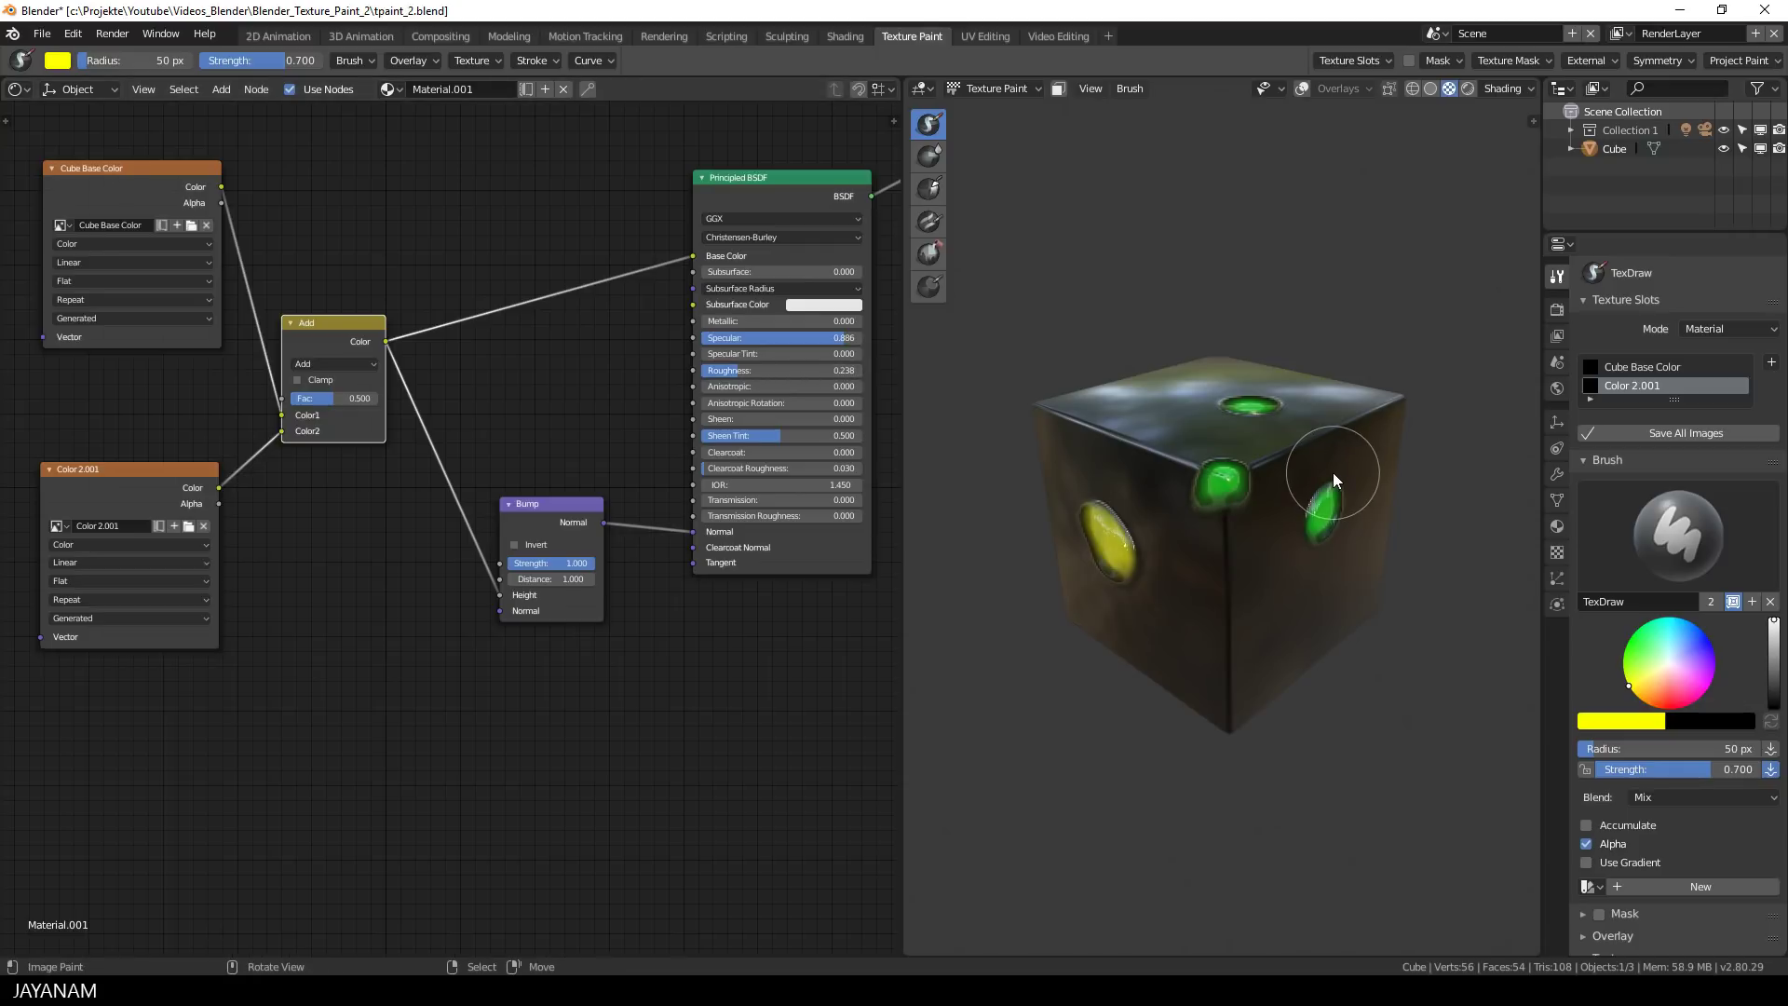
{"action": "left_click", "coordinate": [516, 545]}
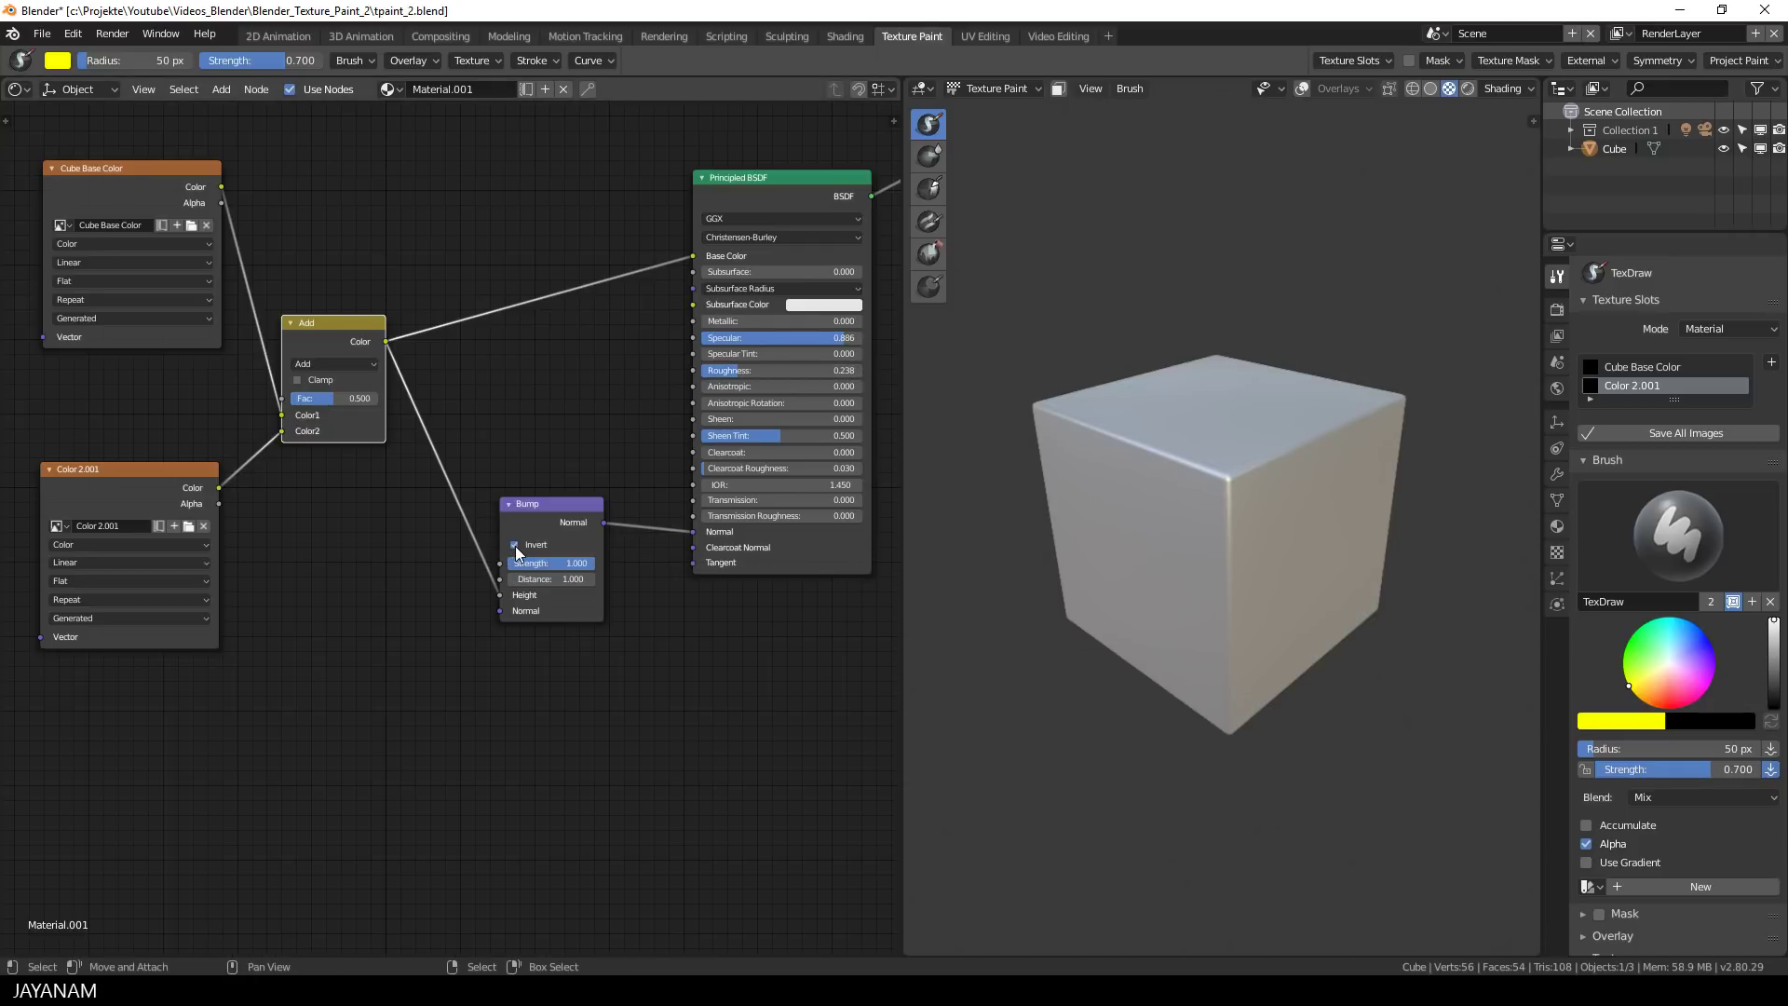
{"action": "middle_click_drag", "start_coordinate": [1357, 571], "coordinate": [1325, 575]}
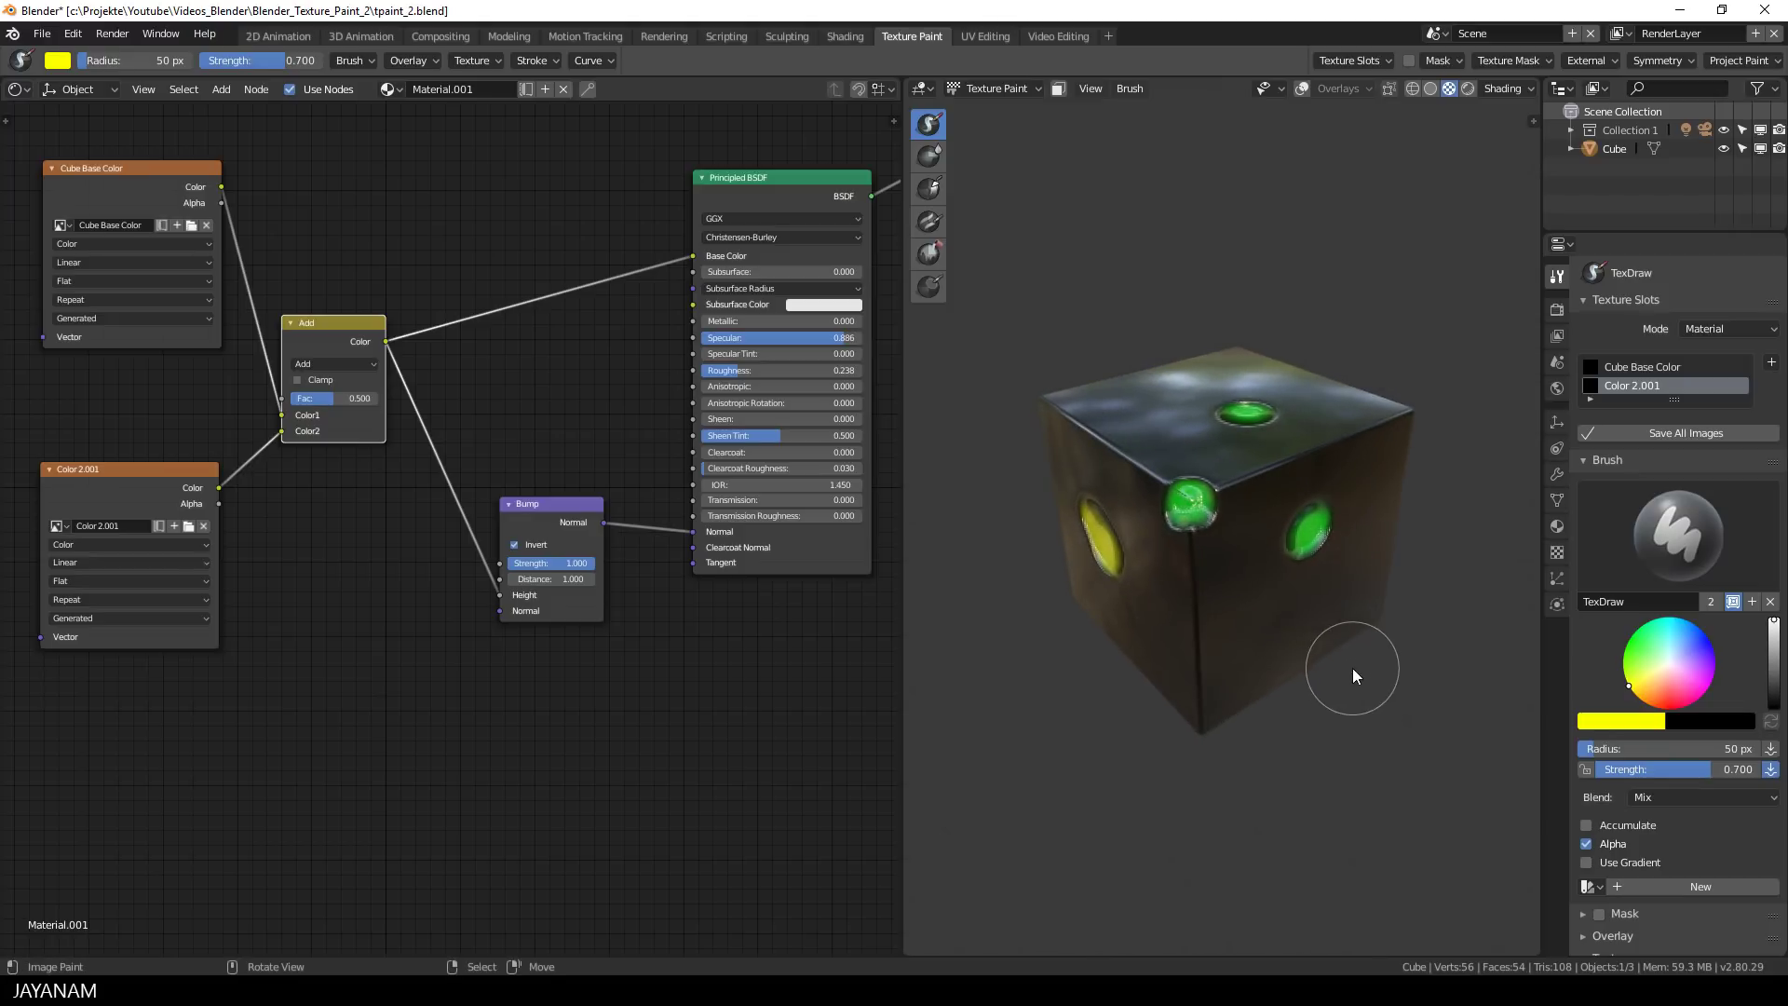
{"action": "mouse_move", "coordinate": [1355, 676]}
{"action": "middle_mouse_down"}
{"action": "mouse_move", "coordinate": [1289, 670]}
{"action": "mouse_move", "coordinate": [1317, 671]}
{"action": "mouse_move", "coordinate": [1286, 652]}
{"action": "mouse_move", "coordinate": [1353, 671]}
{"action": "mouse_move", "coordinate": [1449, 637]}
{"action": "mouse_move", "coordinate": [1397, 615]}
{"action": "mouse_move", "coordinate": [1270, 667]}
{"action": "mouse_move", "coordinate": [1380, 671]}
{"action": "mouse_move", "coordinate": [1261, 667]}
{"action": "mouse_move", "coordinate": [1370, 639]}
{"action": "middle_mouse_up"}
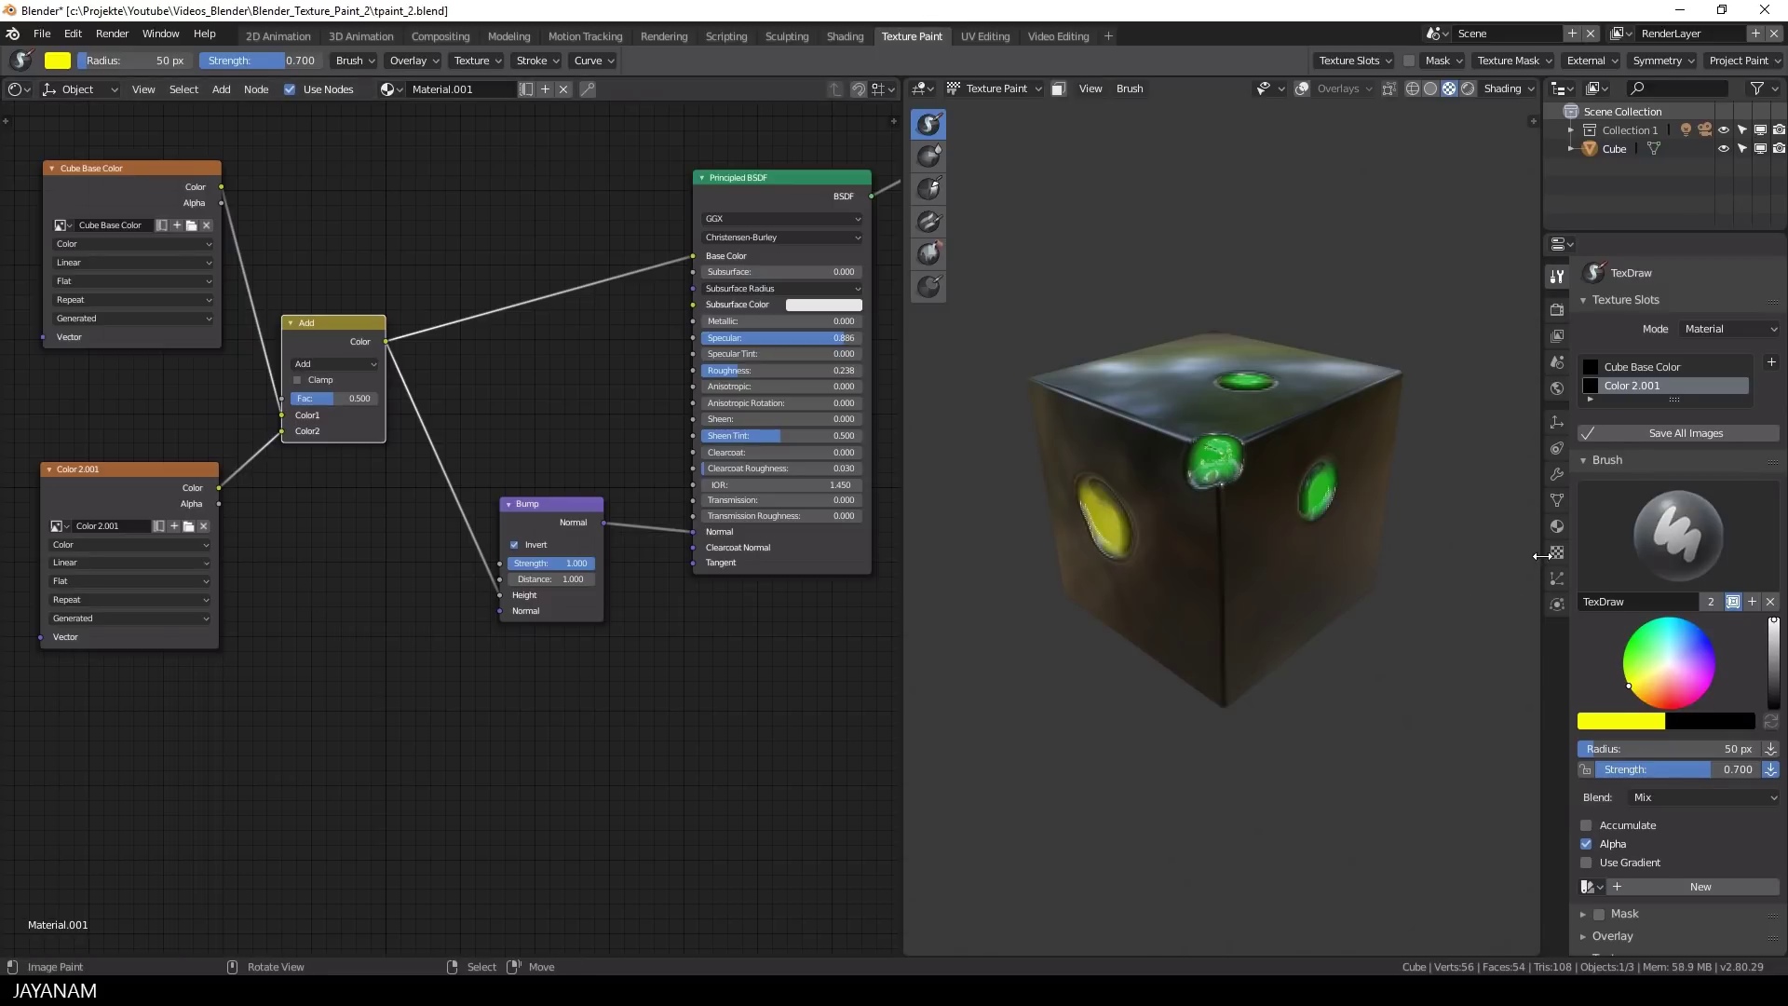
Set the brush color to blue and paint a dab beside the green one on the cube's top face
{"action": "left_click_drag", "start_coordinate": [1543, 522], "coordinate": [1591, 521]}
{"action": "left_click", "coordinate": [1722, 625]}
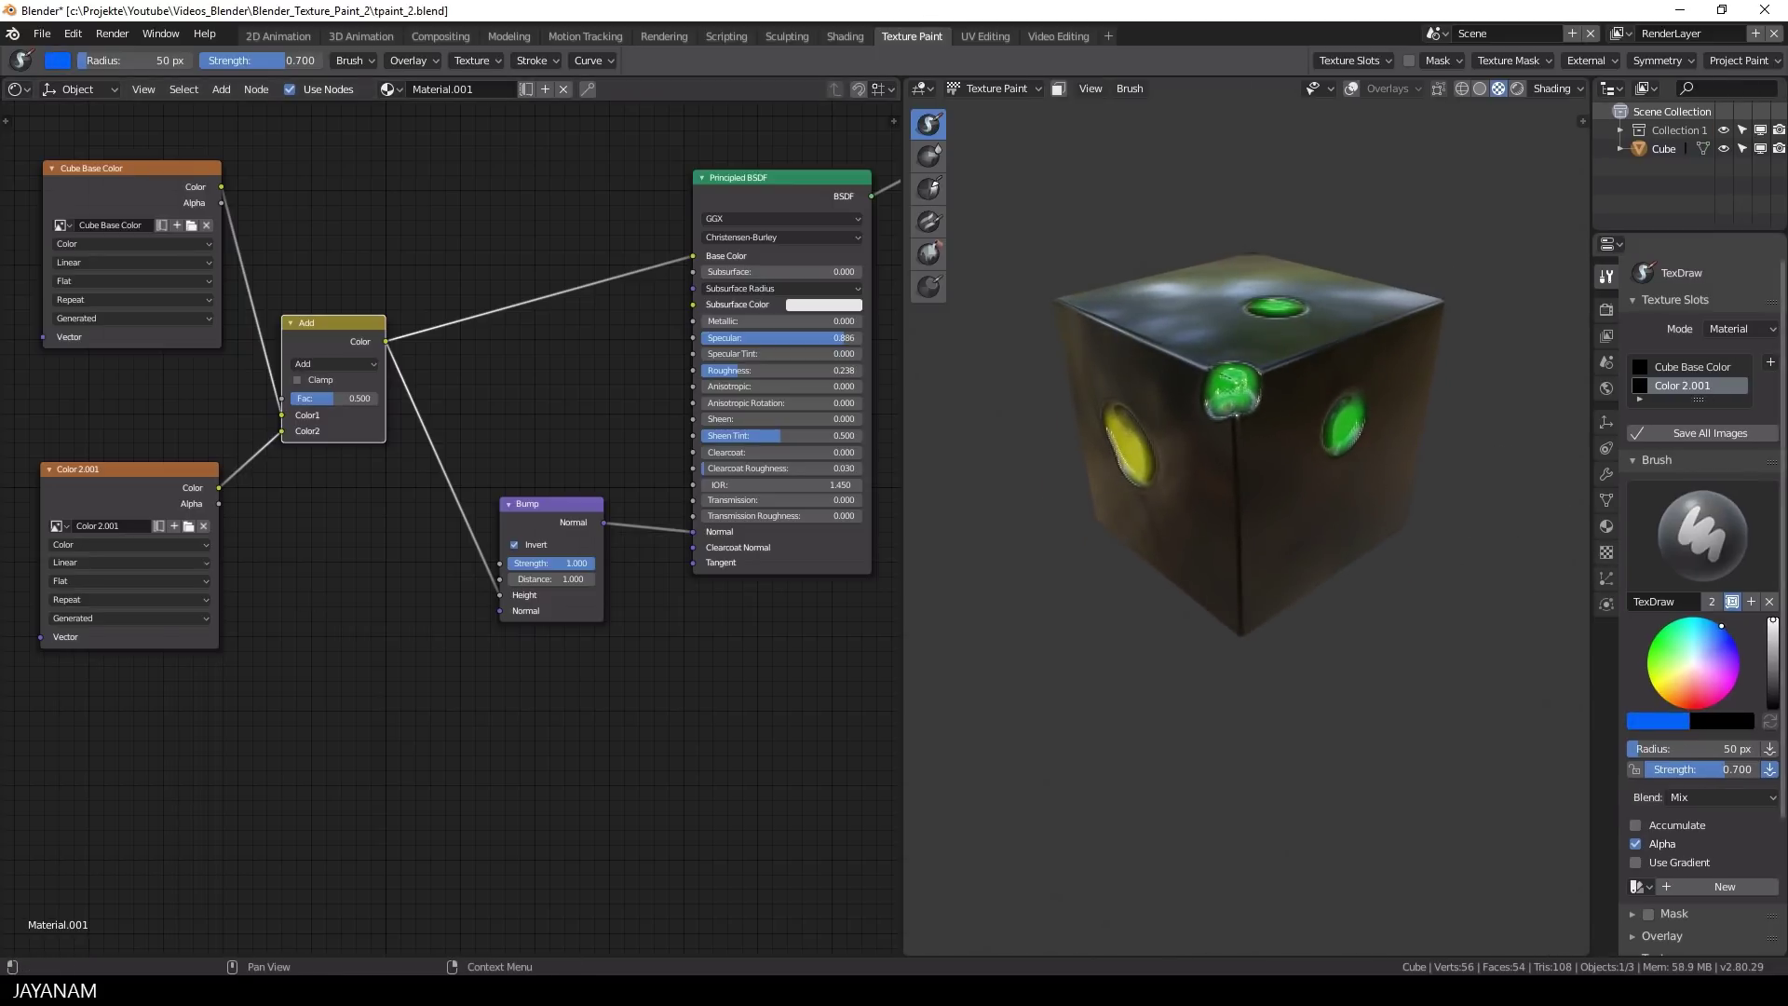
{"action": "scroll", "coordinate": [1137, 373], "scroll_direction": "up", "scroll_amount": 2}
{"action": "mouse_move", "coordinate": [1172, 276]}
{"action": "middle_mouse_down"}
{"action": "mouse_move", "coordinate": [1136, 372]}
{"action": "mouse_move", "coordinate": [1282, 352]}
{"action": "mouse_move", "coordinate": [1280, 293]}
{"action": "middle_mouse_up"}
Disable Invert on the Bump node and save the file
{"action": "left_click", "coordinate": [515, 544]}
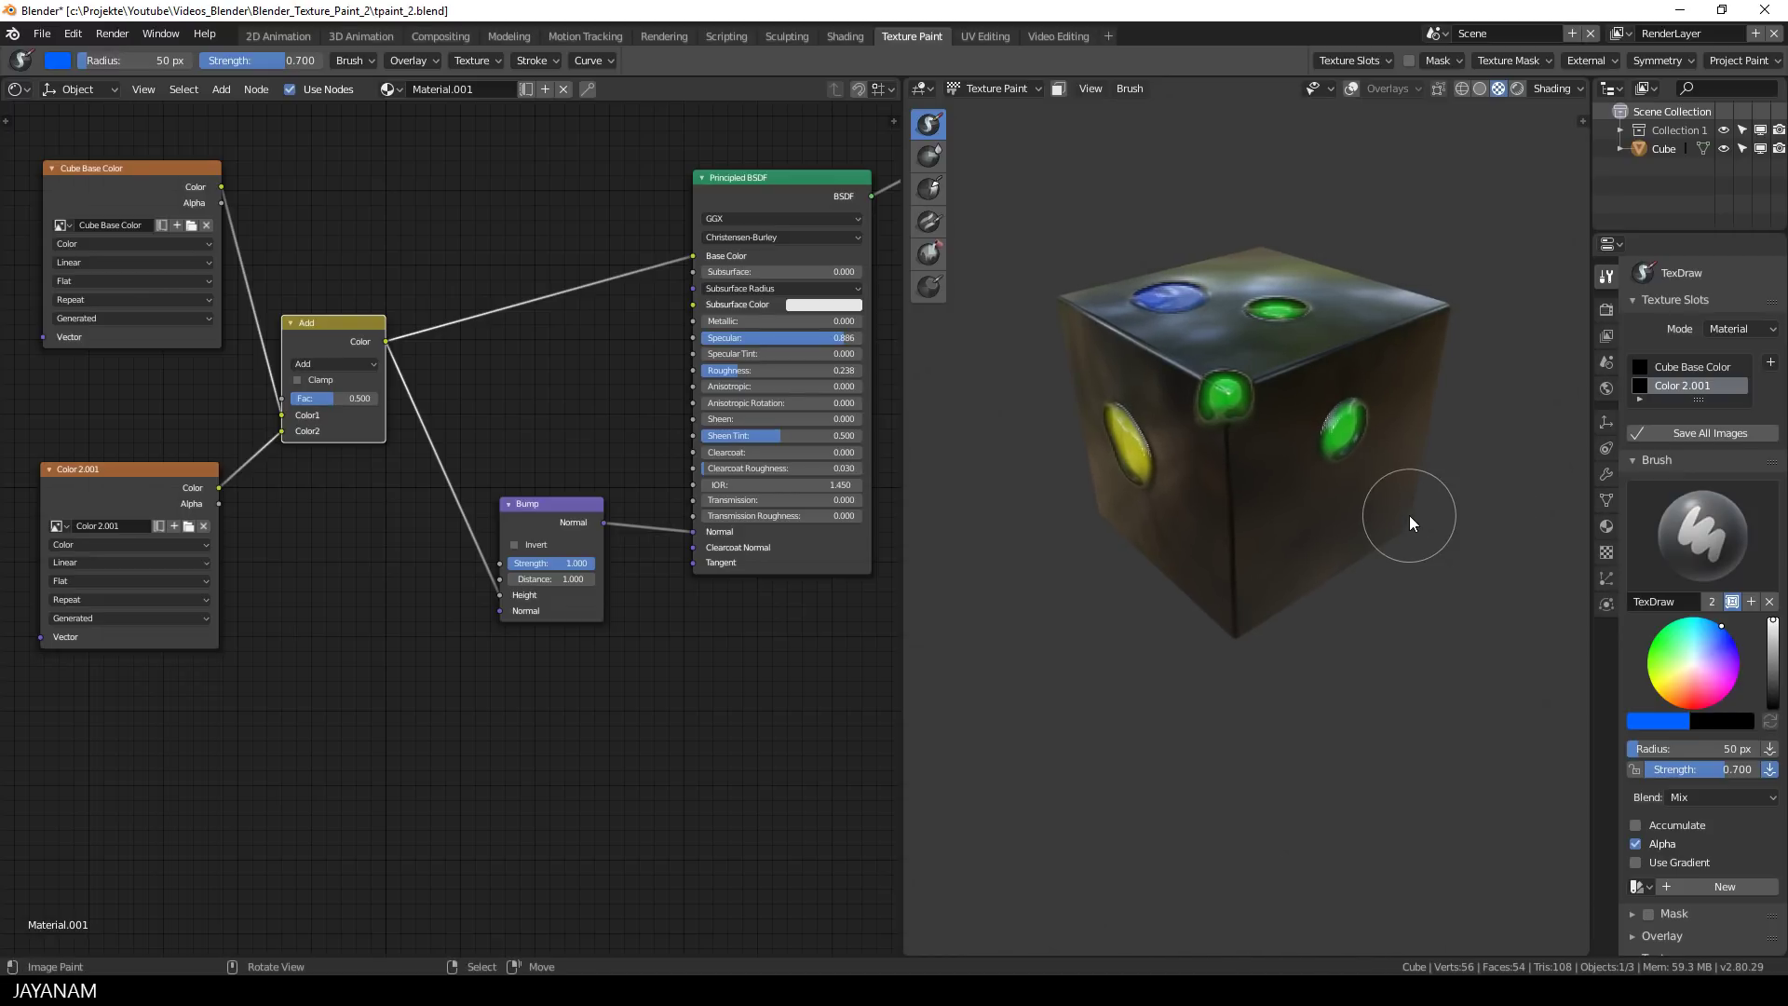
{"action": "key", "text": "ctrl+s"}
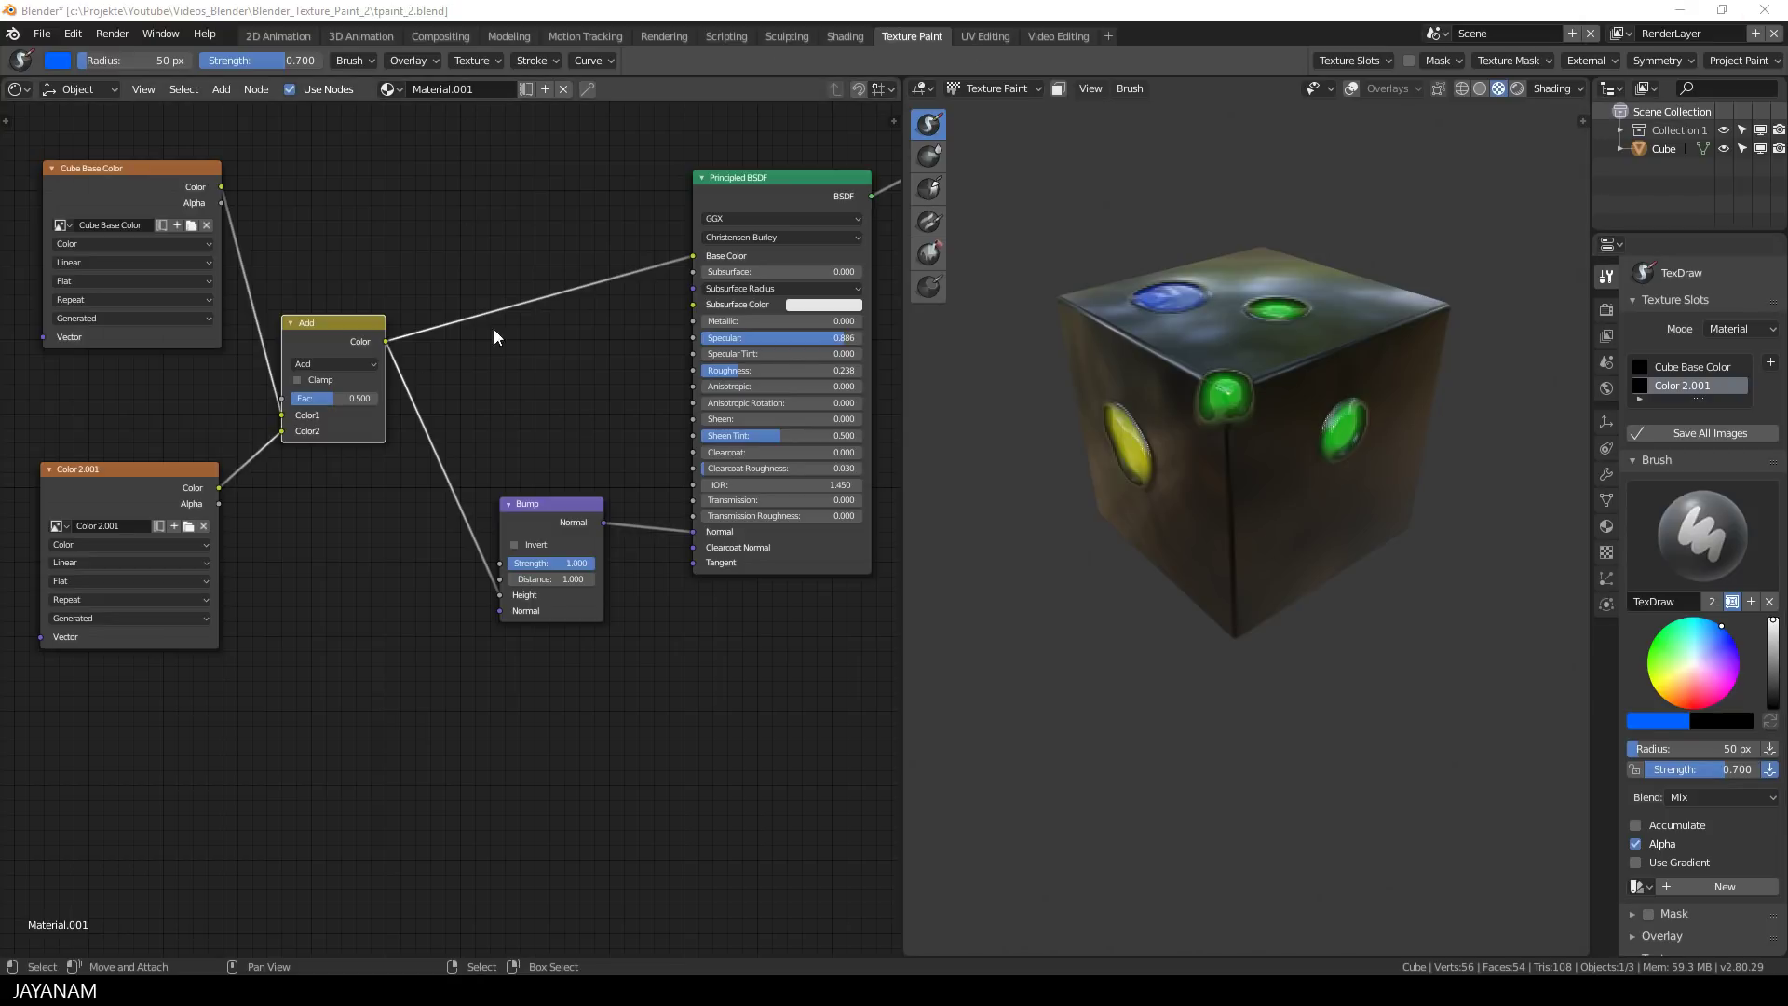
Enable Invert on the Bump node and lower the Add node's Fac to 0.000
{"action": "mouse_move", "coordinate": [334, 398]}
{"action": "left_mouse_down"}
{"action": "mouse_move", "coordinate": [377, 398]}
{"action": "mouse_move", "coordinate": [310, 398]}
{"action": "mouse_move", "coordinate": [373, 398]}
{"action": "left_mouse_up"}
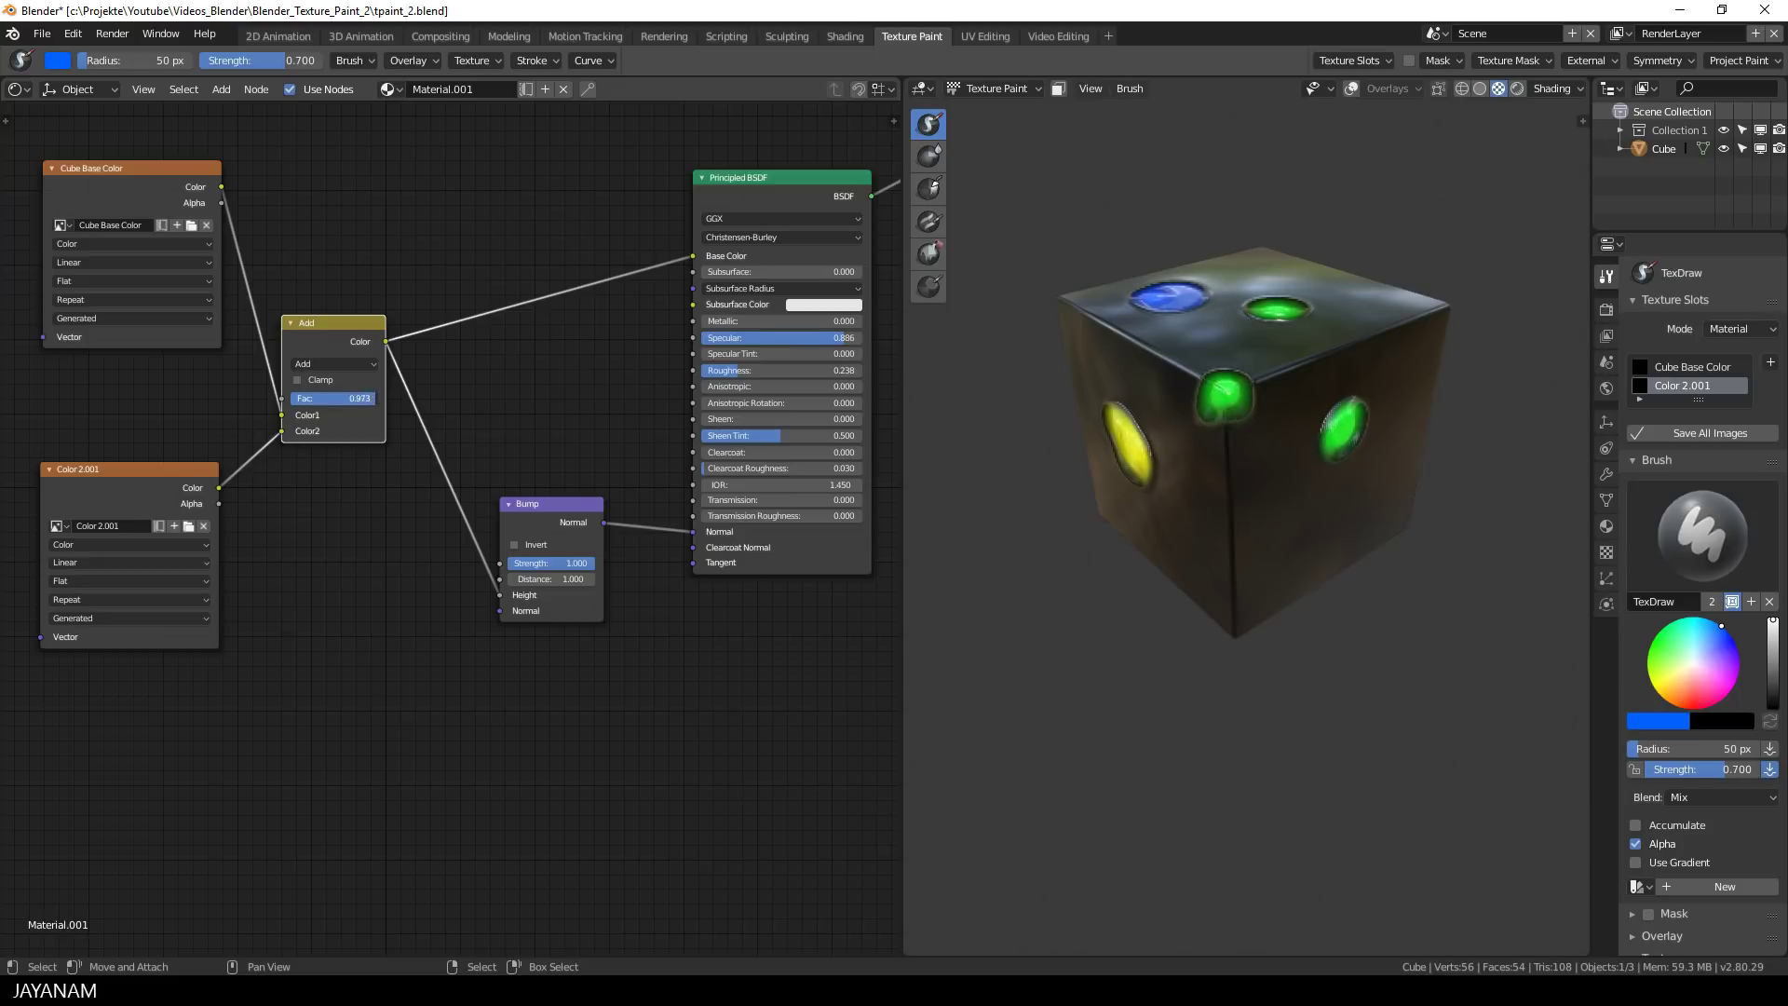
{"action": "left_click", "coordinate": [514, 546]}
{"action": "left_click_drag", "start_coordinate": [374, 398], "coordinate": [291, 398]}
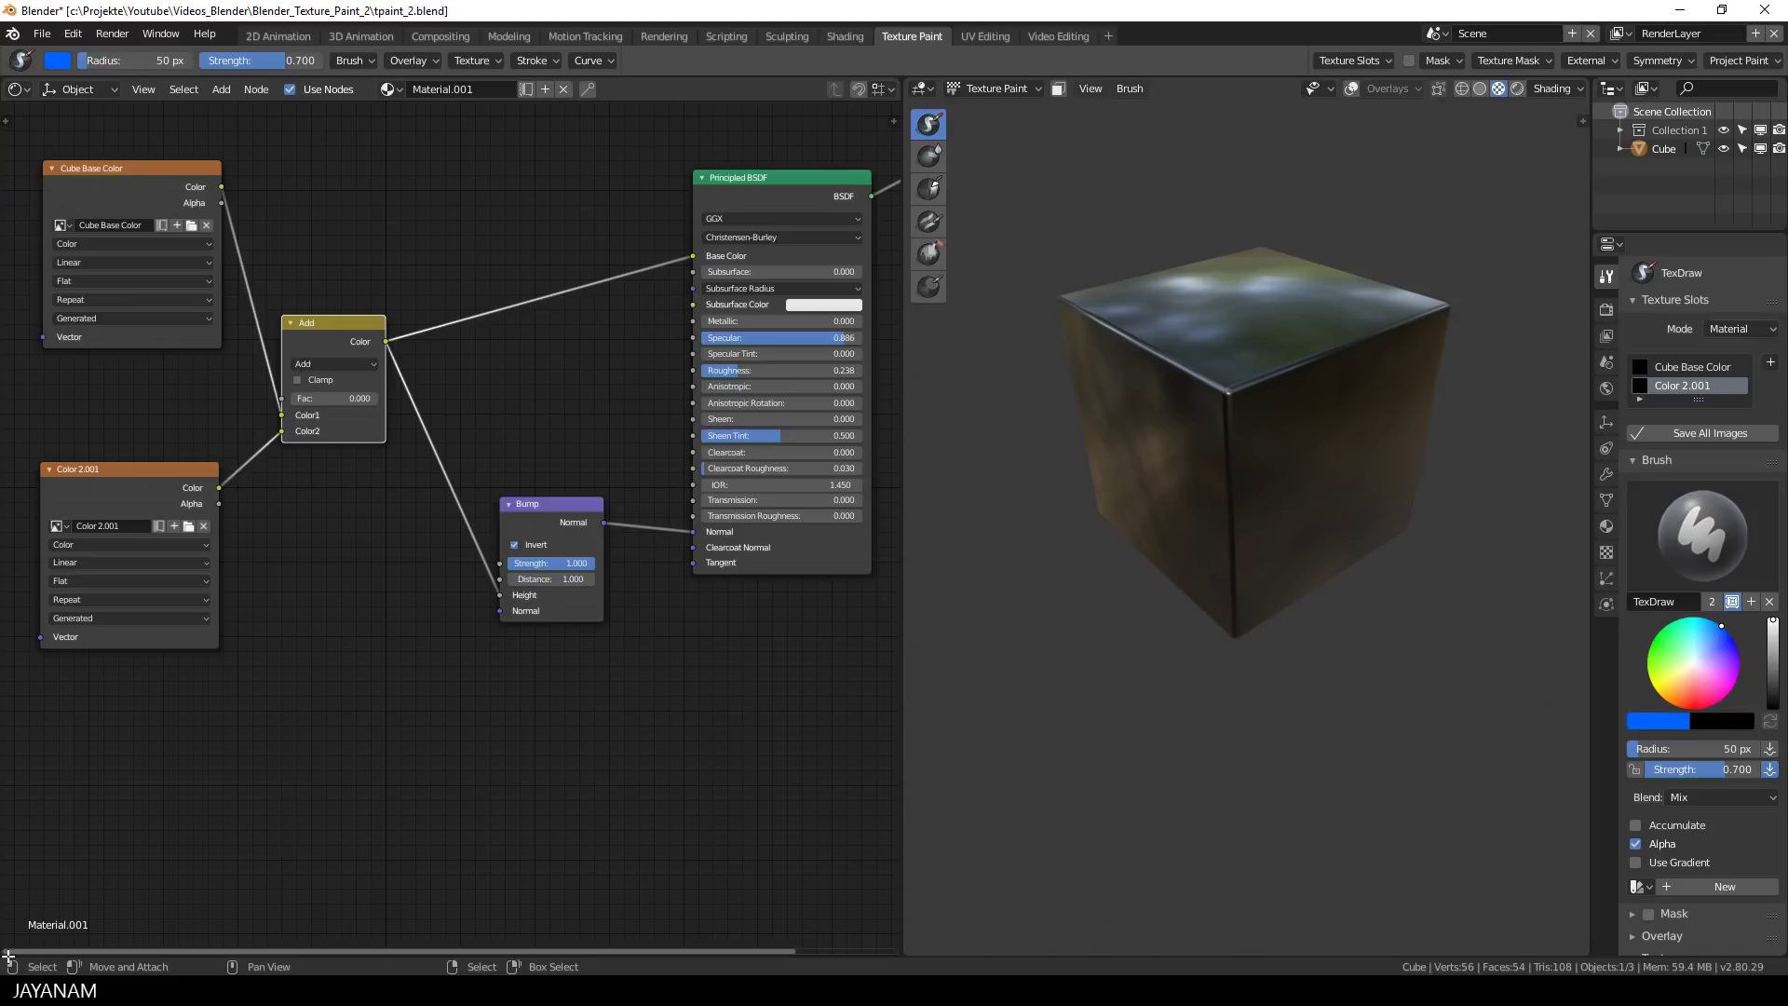
Split the node editor horizontally and change the new lower area to a Timeline
{"action": "left_click_drag", "start_coordinate": [4, 954], "coordinate": [35, 776]}
{"action": "left_click", "coordinate": [17, 789]}
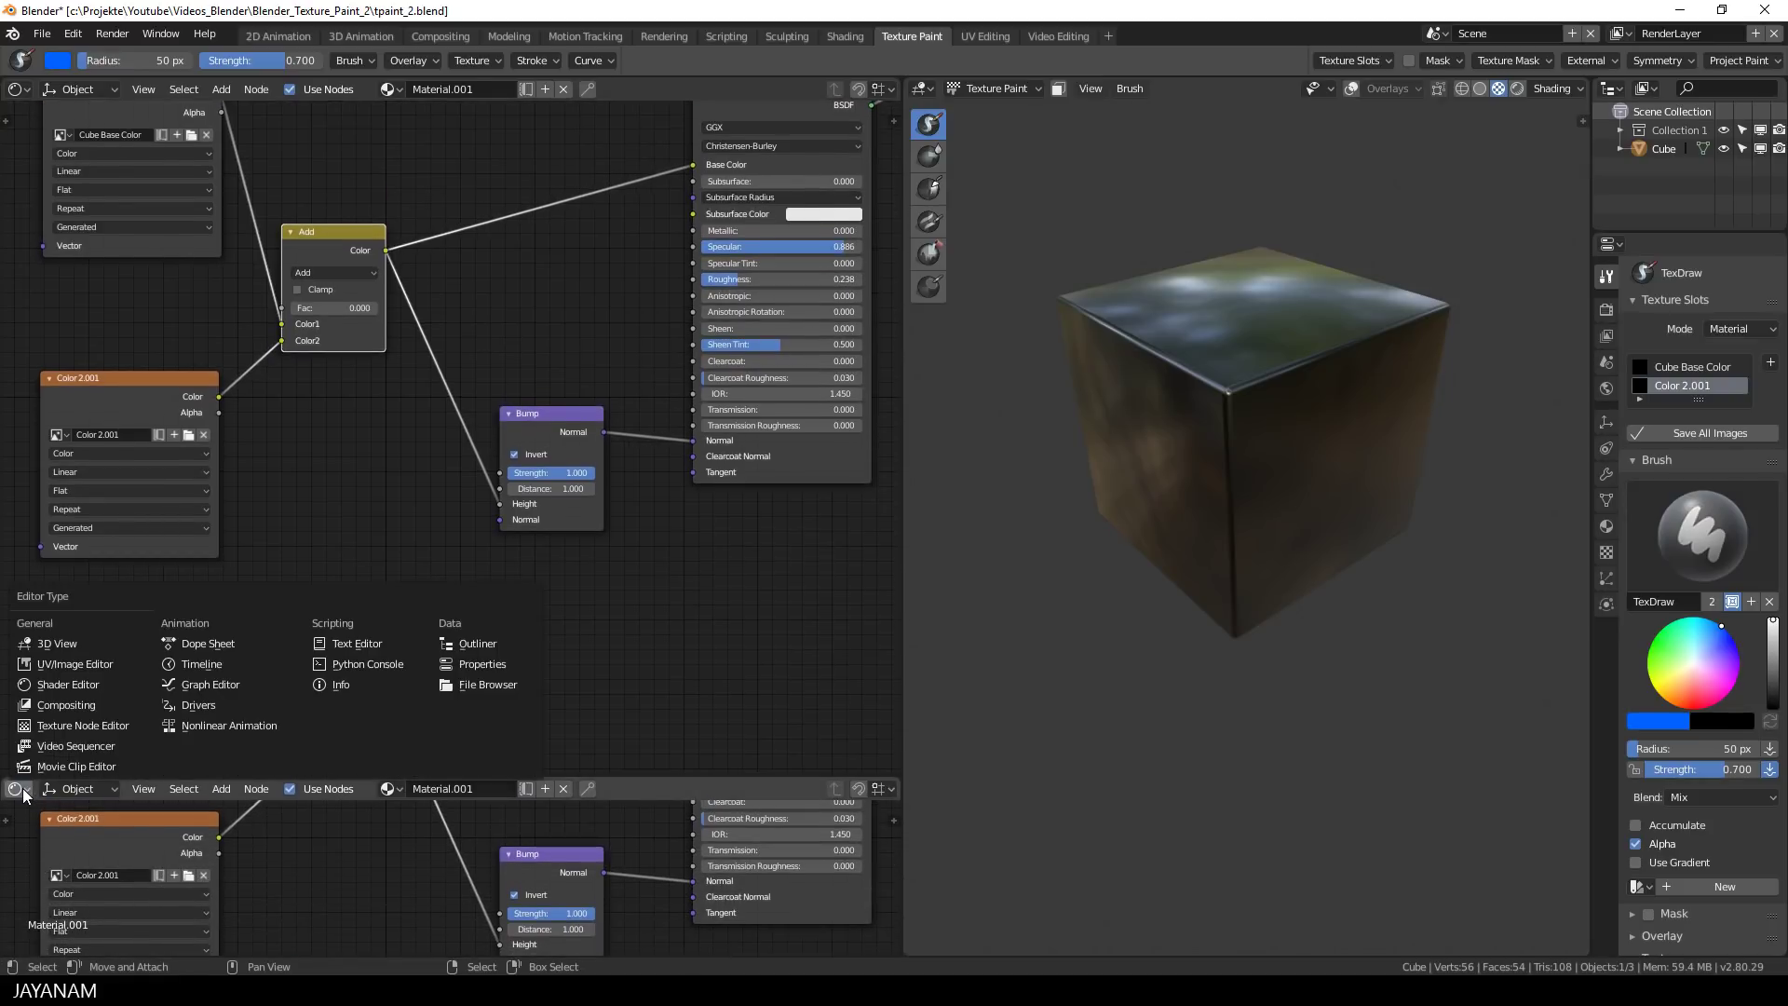
{"action": "left_click", "coordinate": [231, 663]}
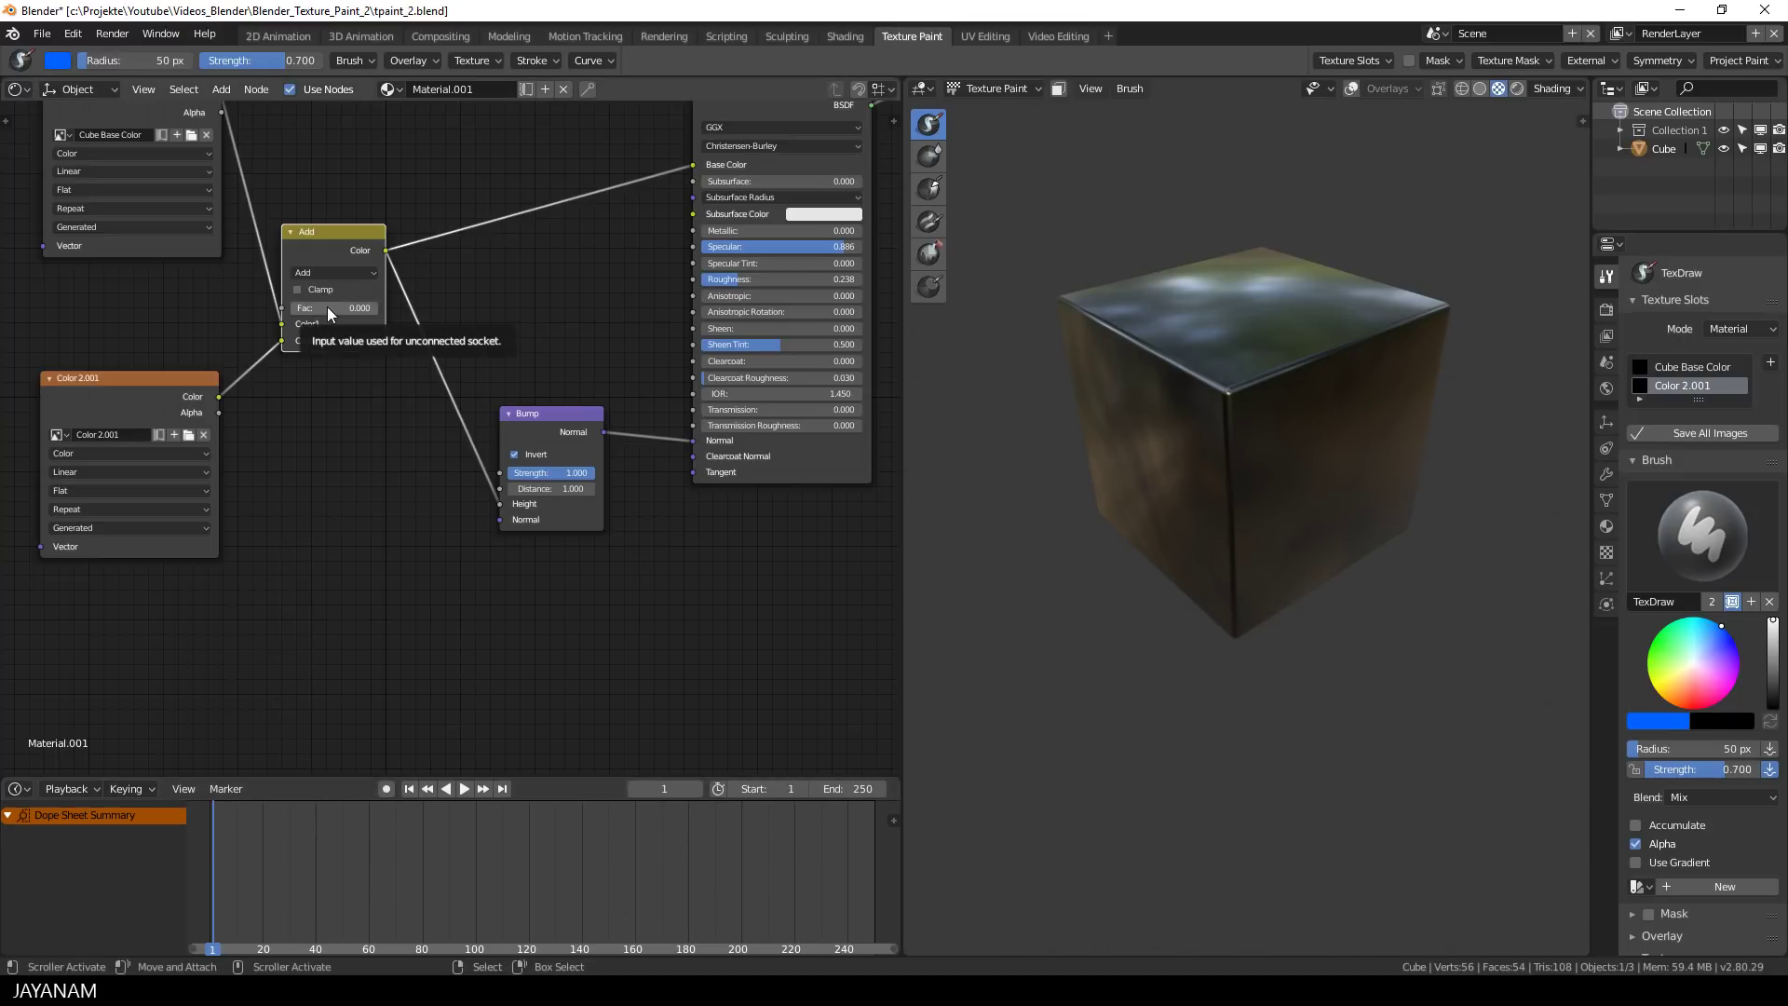
Keyframe the Add node's Fac at 0.000 on frame 1 and at 1.000 on frame 160
{"action": "key", "text": "i"}
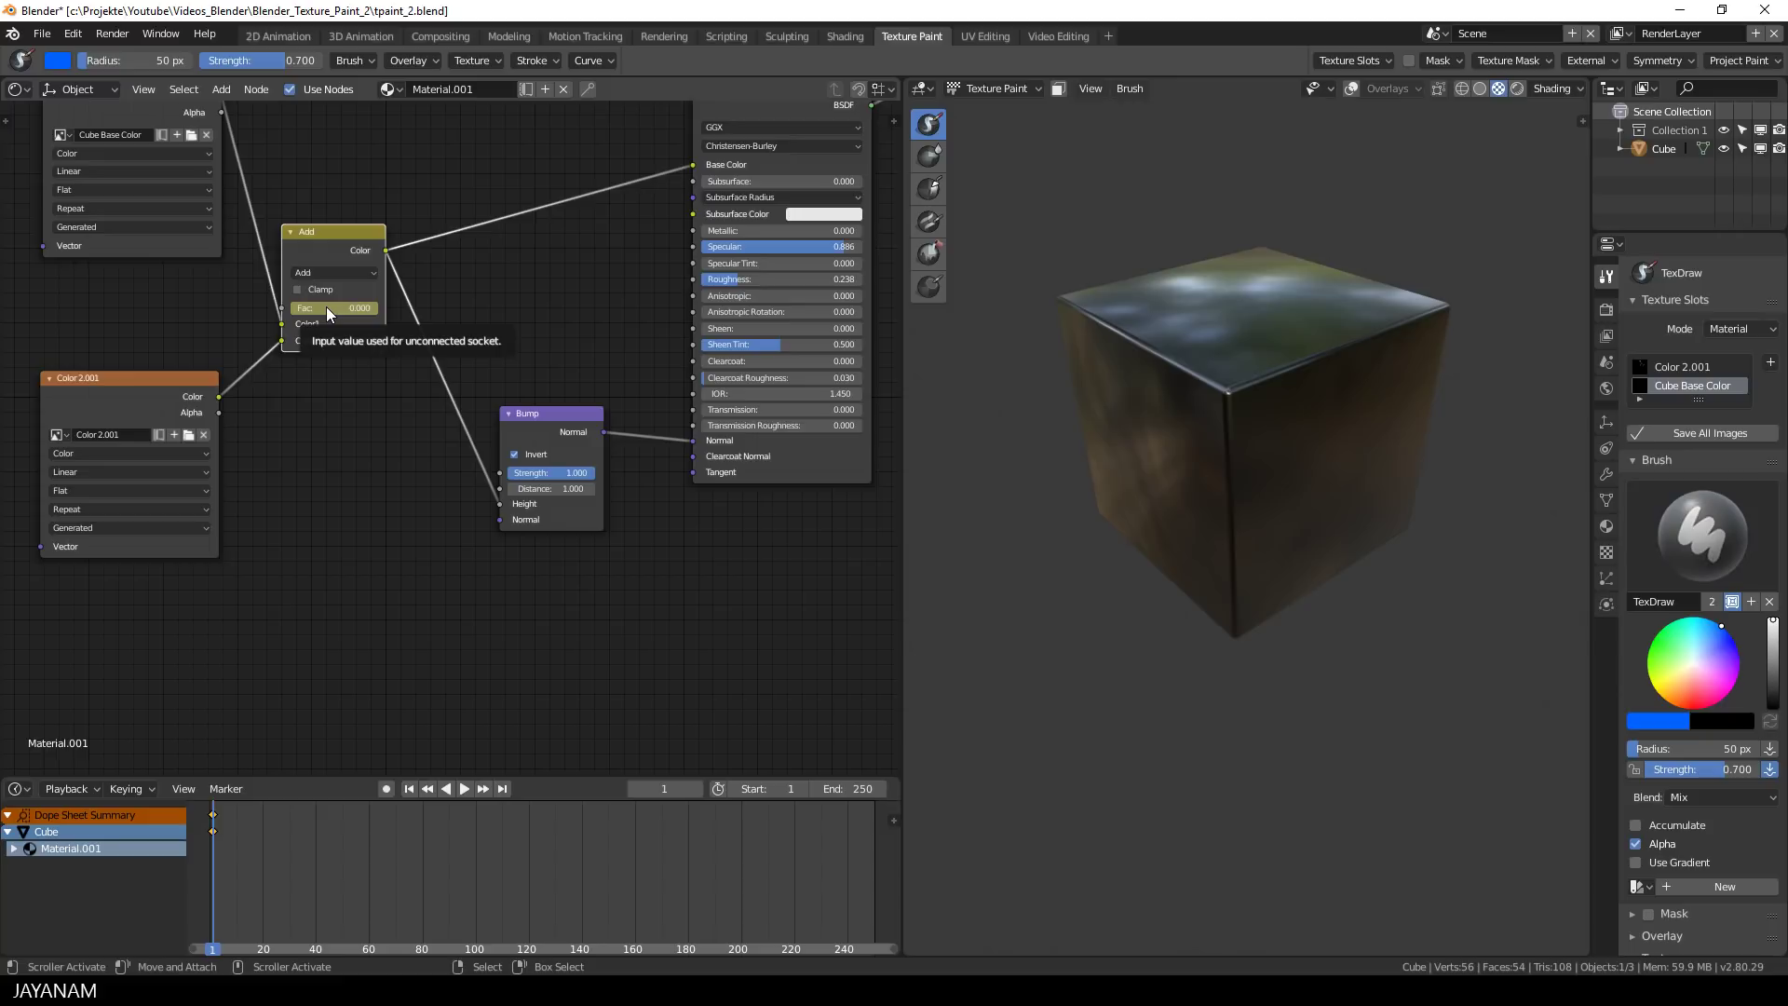
{"action": "key", "text": "space"}
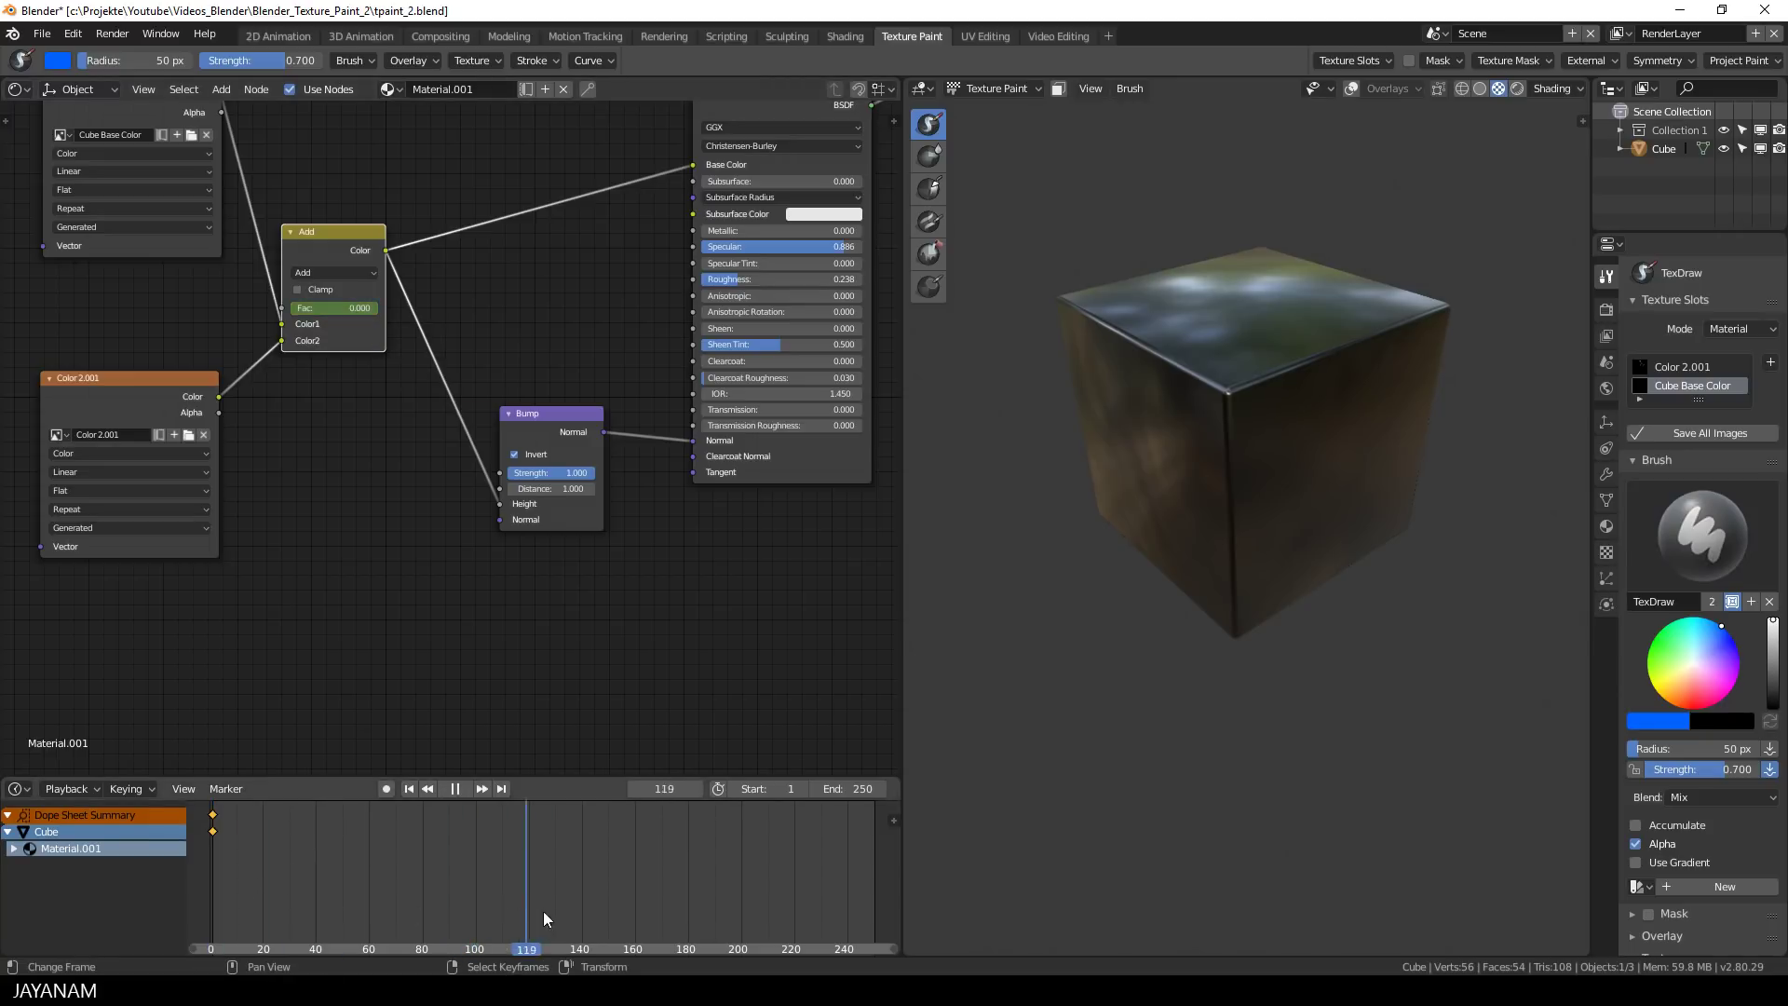
{"action": "left_click_drag", "start_coordinate": [544, 911], "coordinate": [636, 913]}
{"action": "key", "text": "space"}
{"action": "left_click_drag", "start_coordinate": [316, 309], "coordinate": [373, 309]}
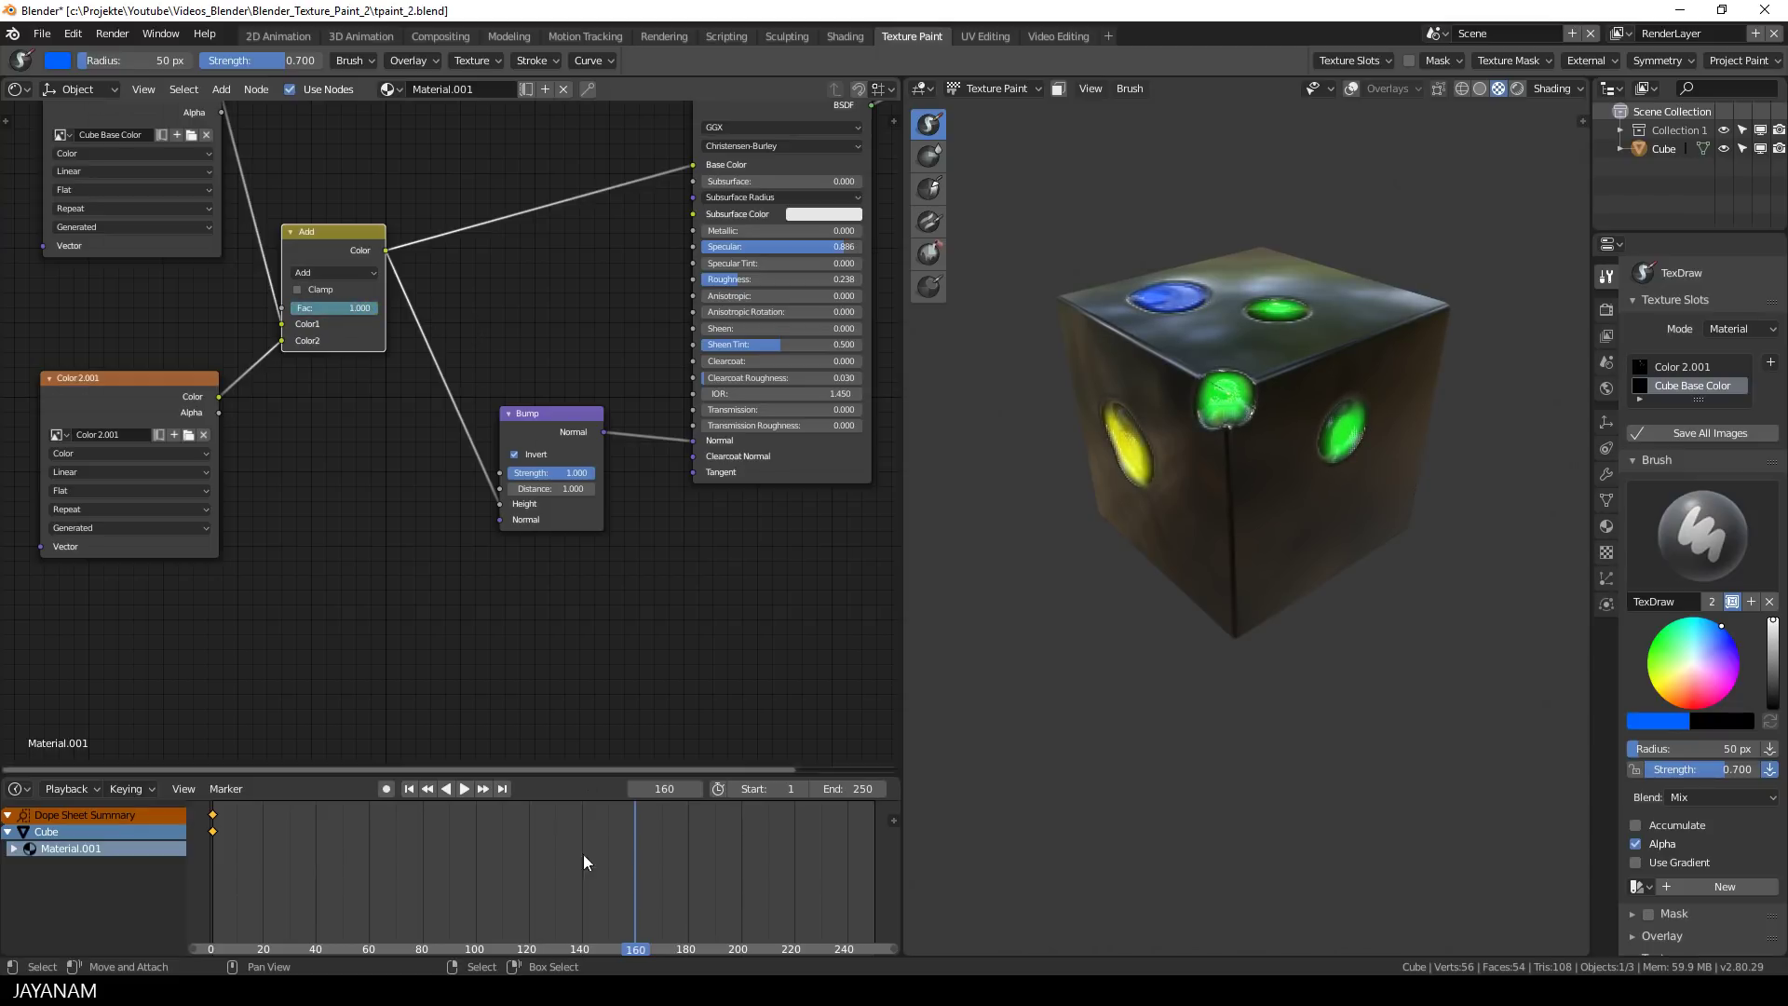
{"action": "key", "text": "i"}
{"action": "left_click", "coordinate": [637, 869]}
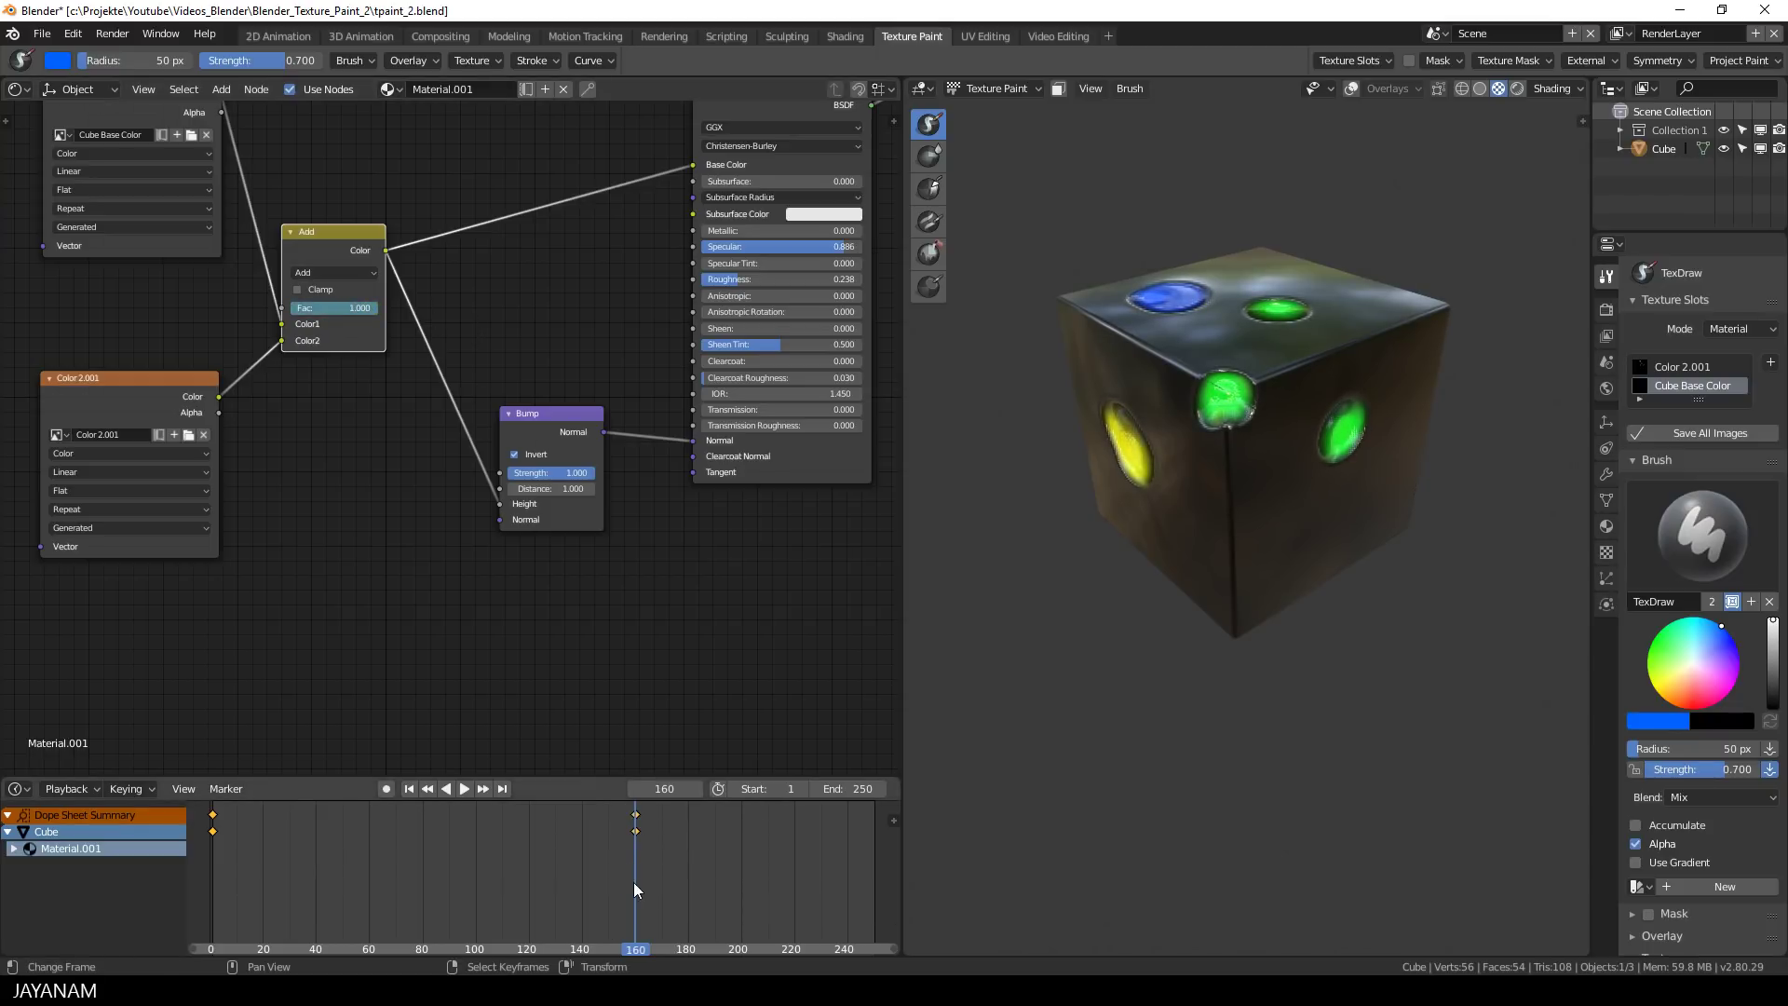
Play the animation from the start to check how the painted dabs fade in, and stop it
{"action": "left_click_drag", "start_coordinate": [634, 881], "coordinate": [207, 886]}
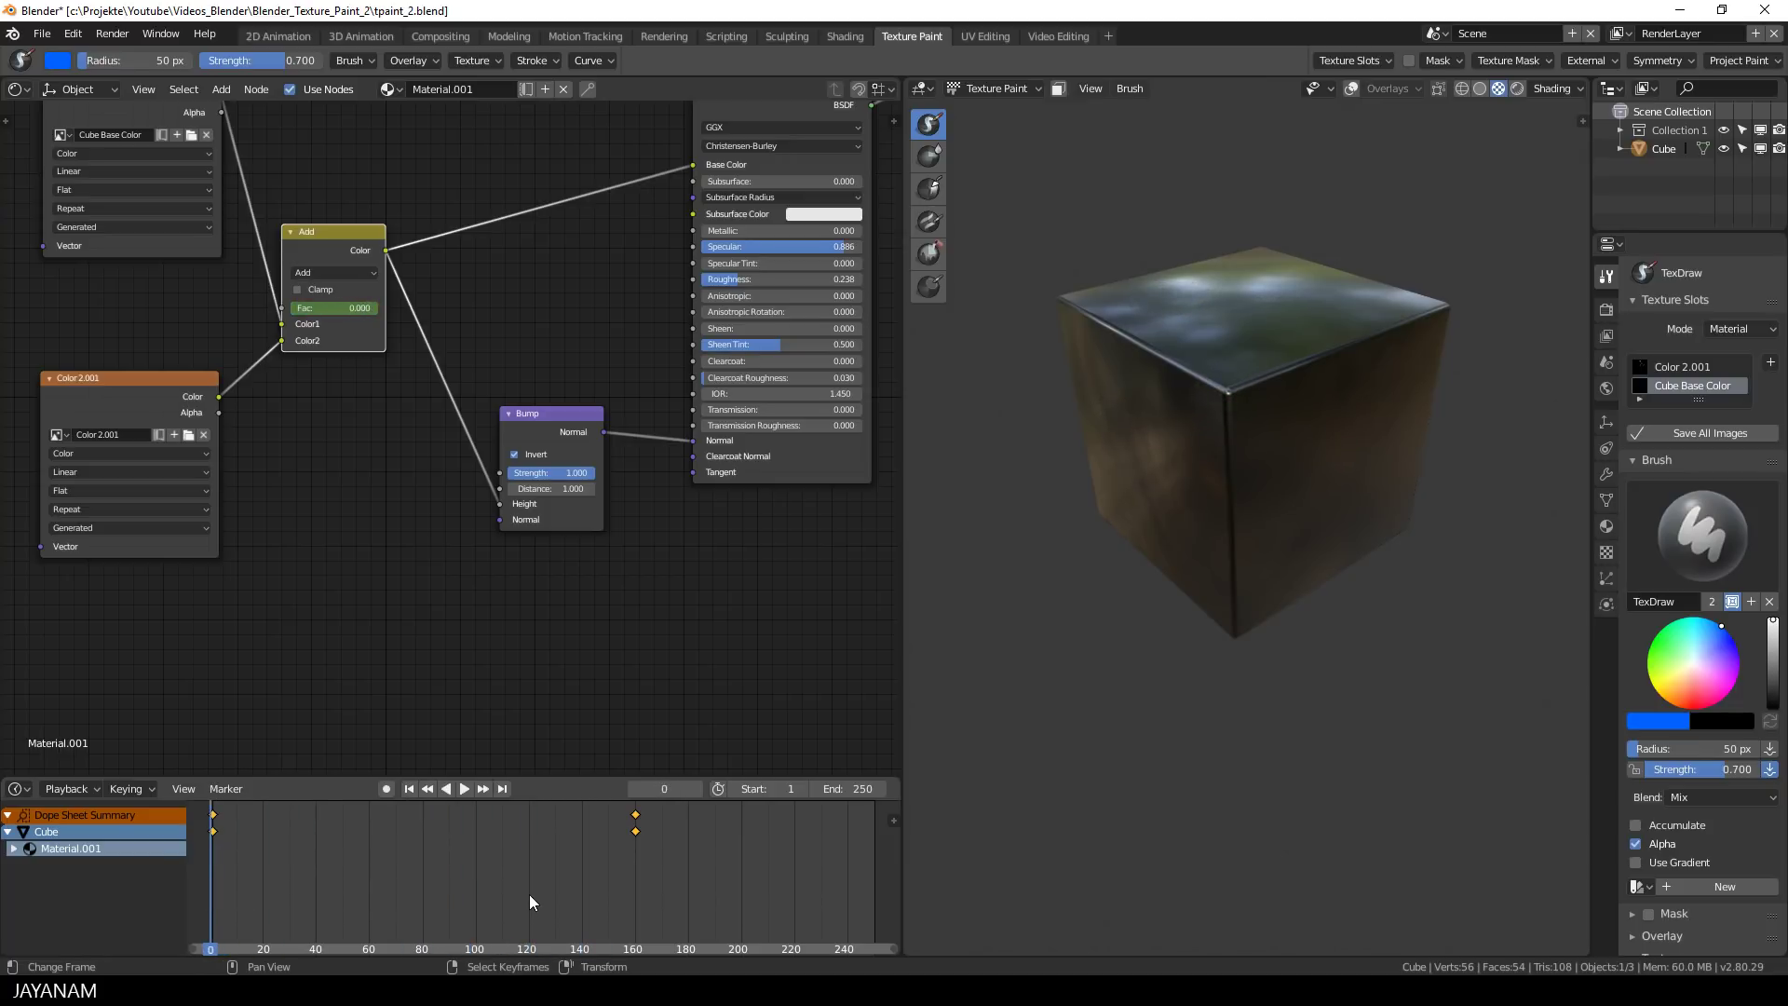
{"action": "left_click", "coordinate": [465, 789]}
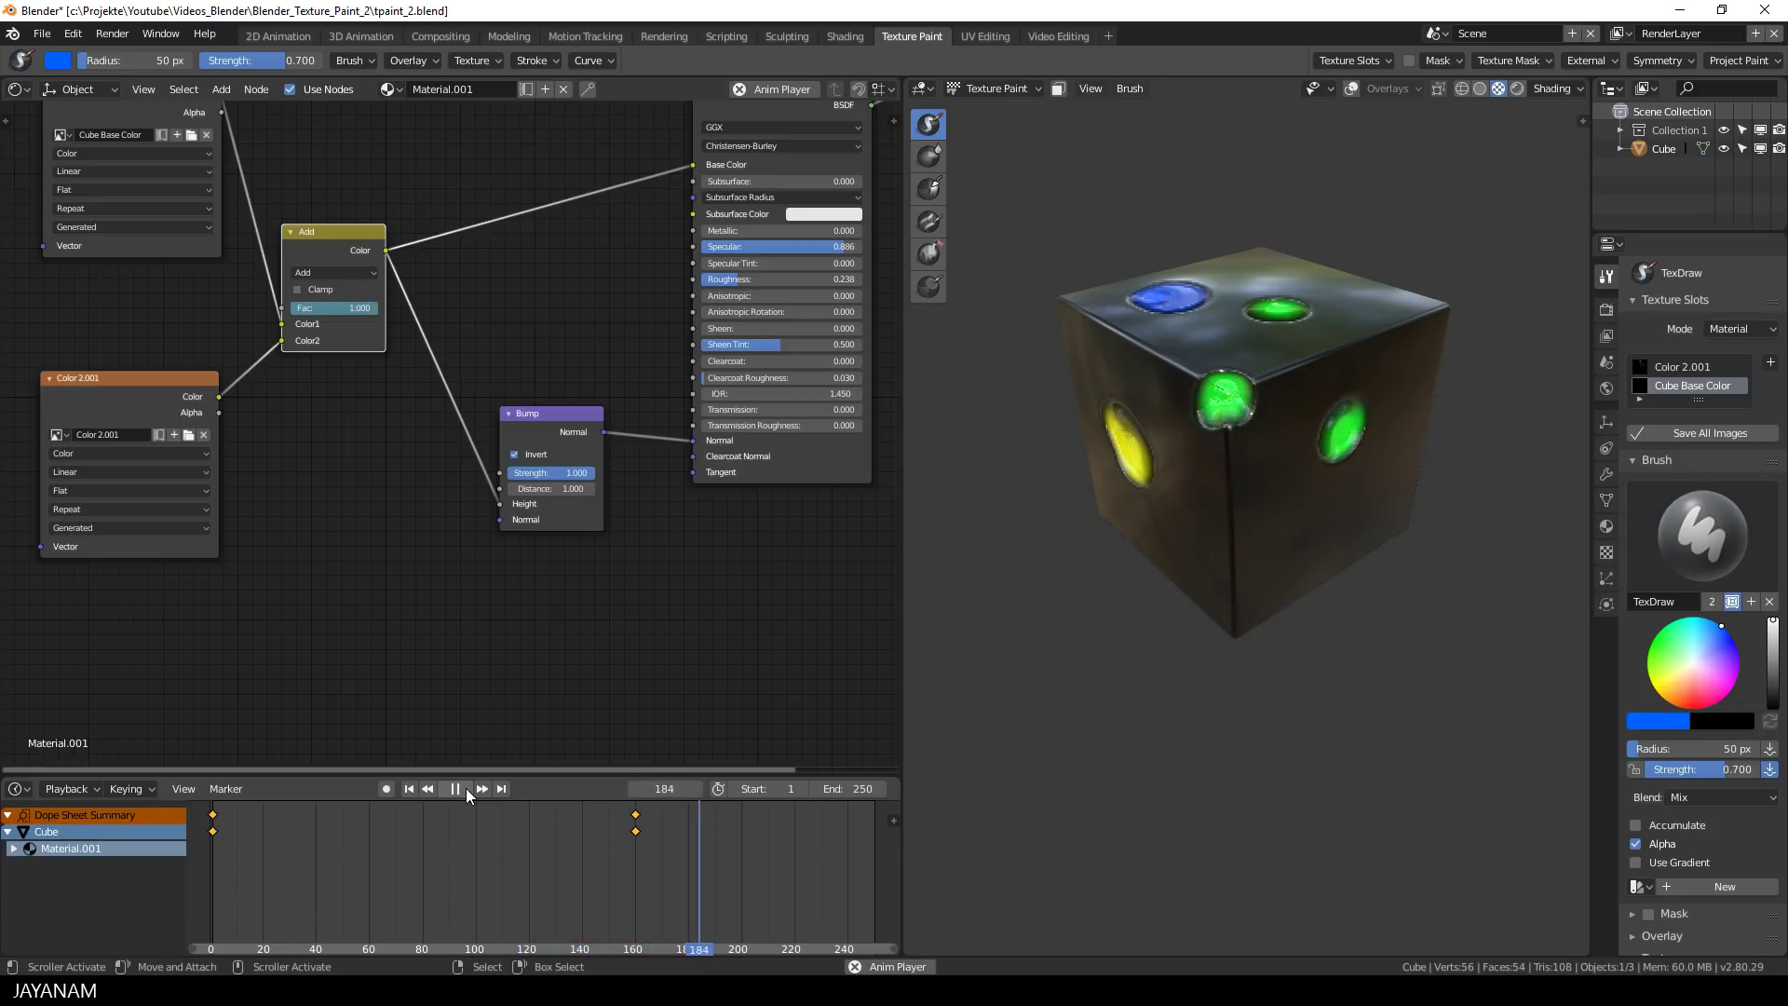
{"action": "left_click", "coordinate": [466, 788]}
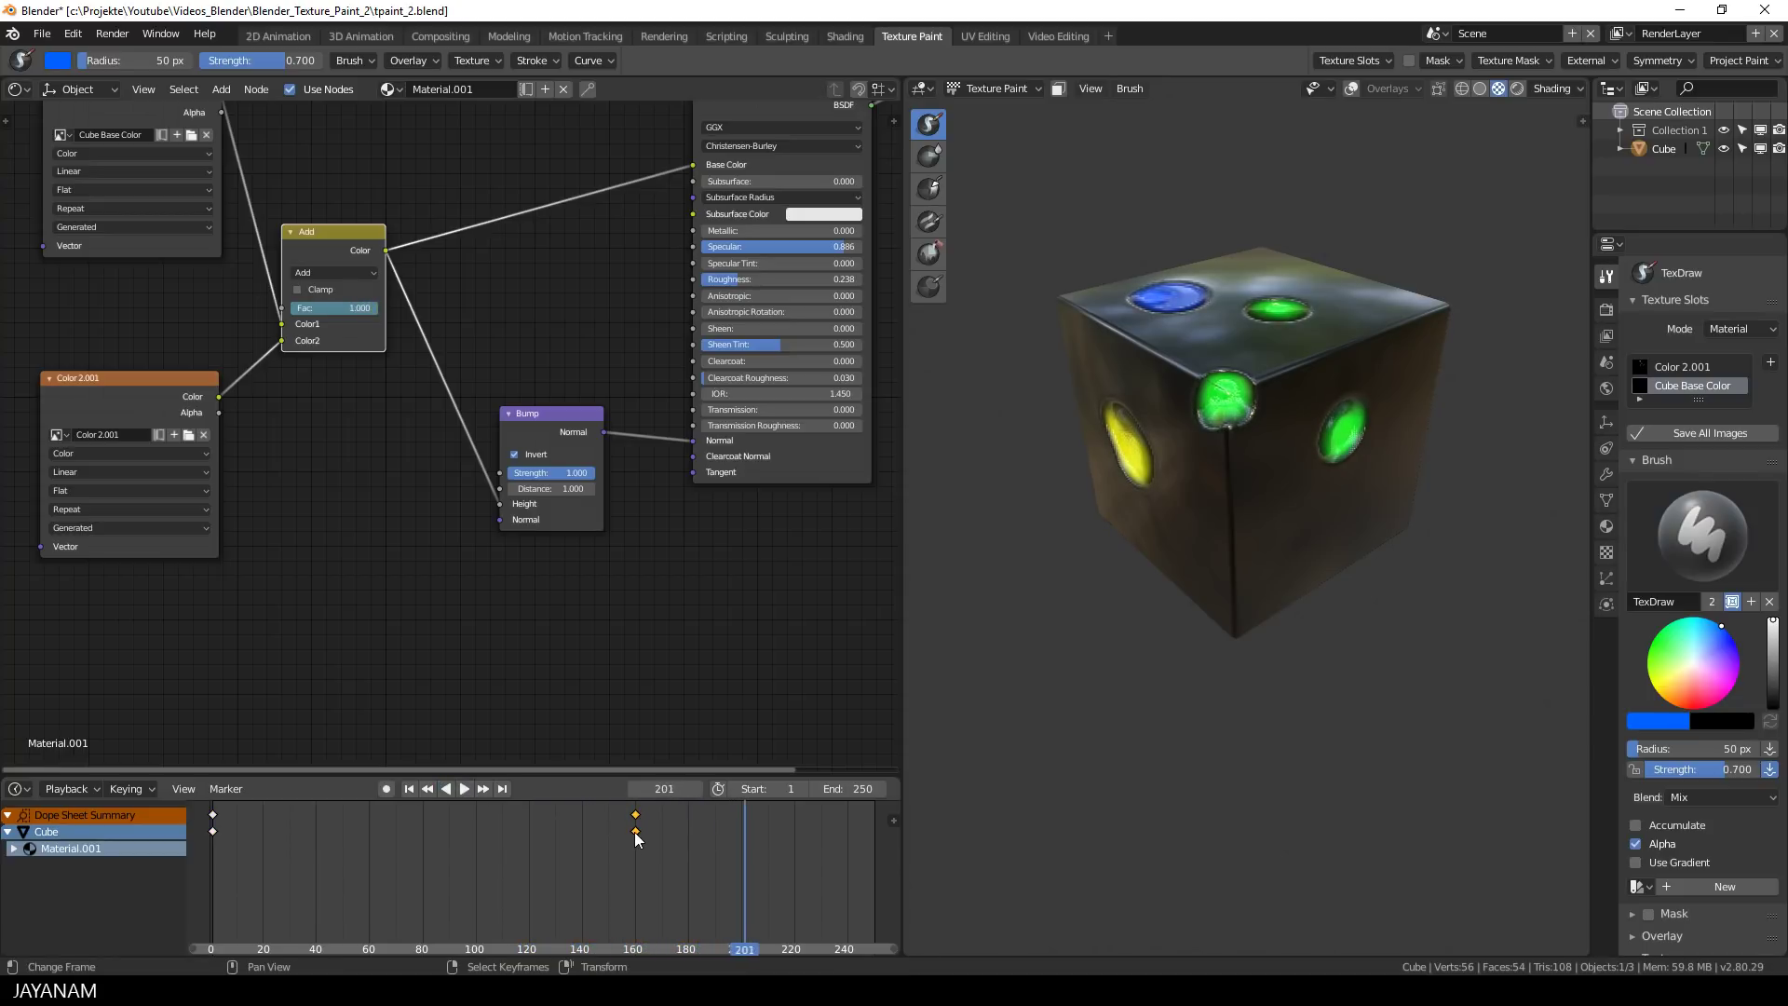
Move the second Fac keyframe to frame 80
{"action": "key", "text": "g"}
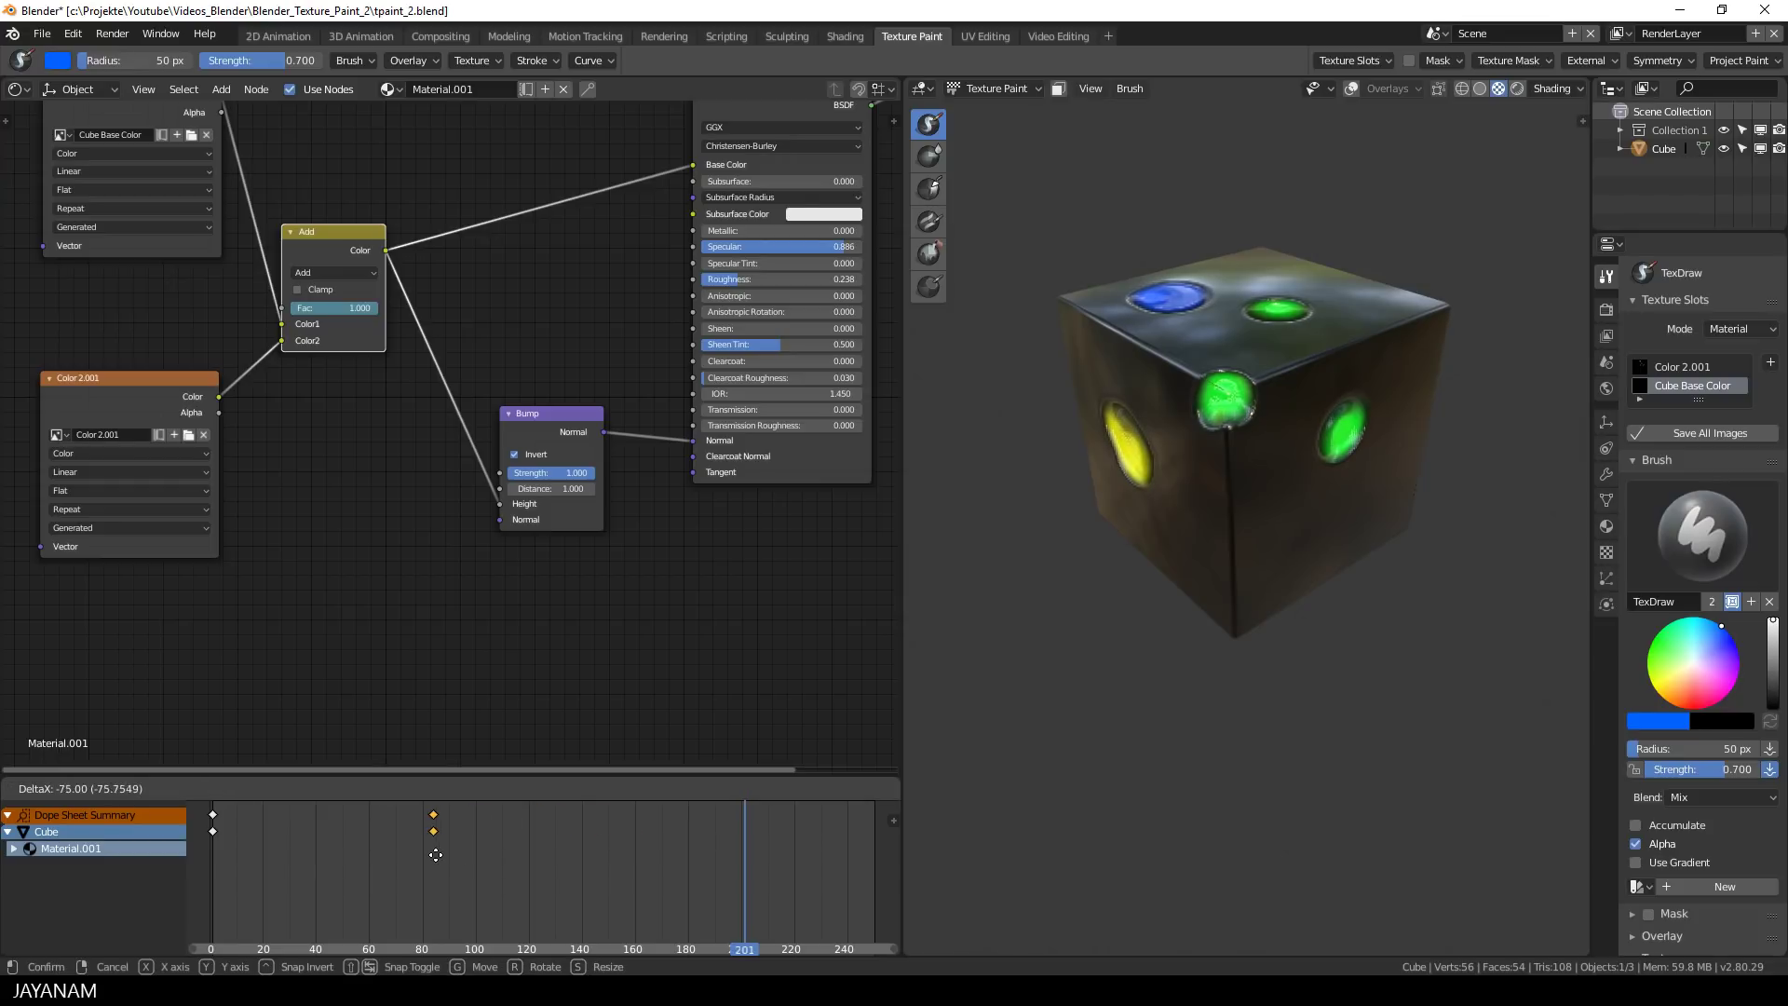
{"action": "left_click", "coordinate": [425, 855]}
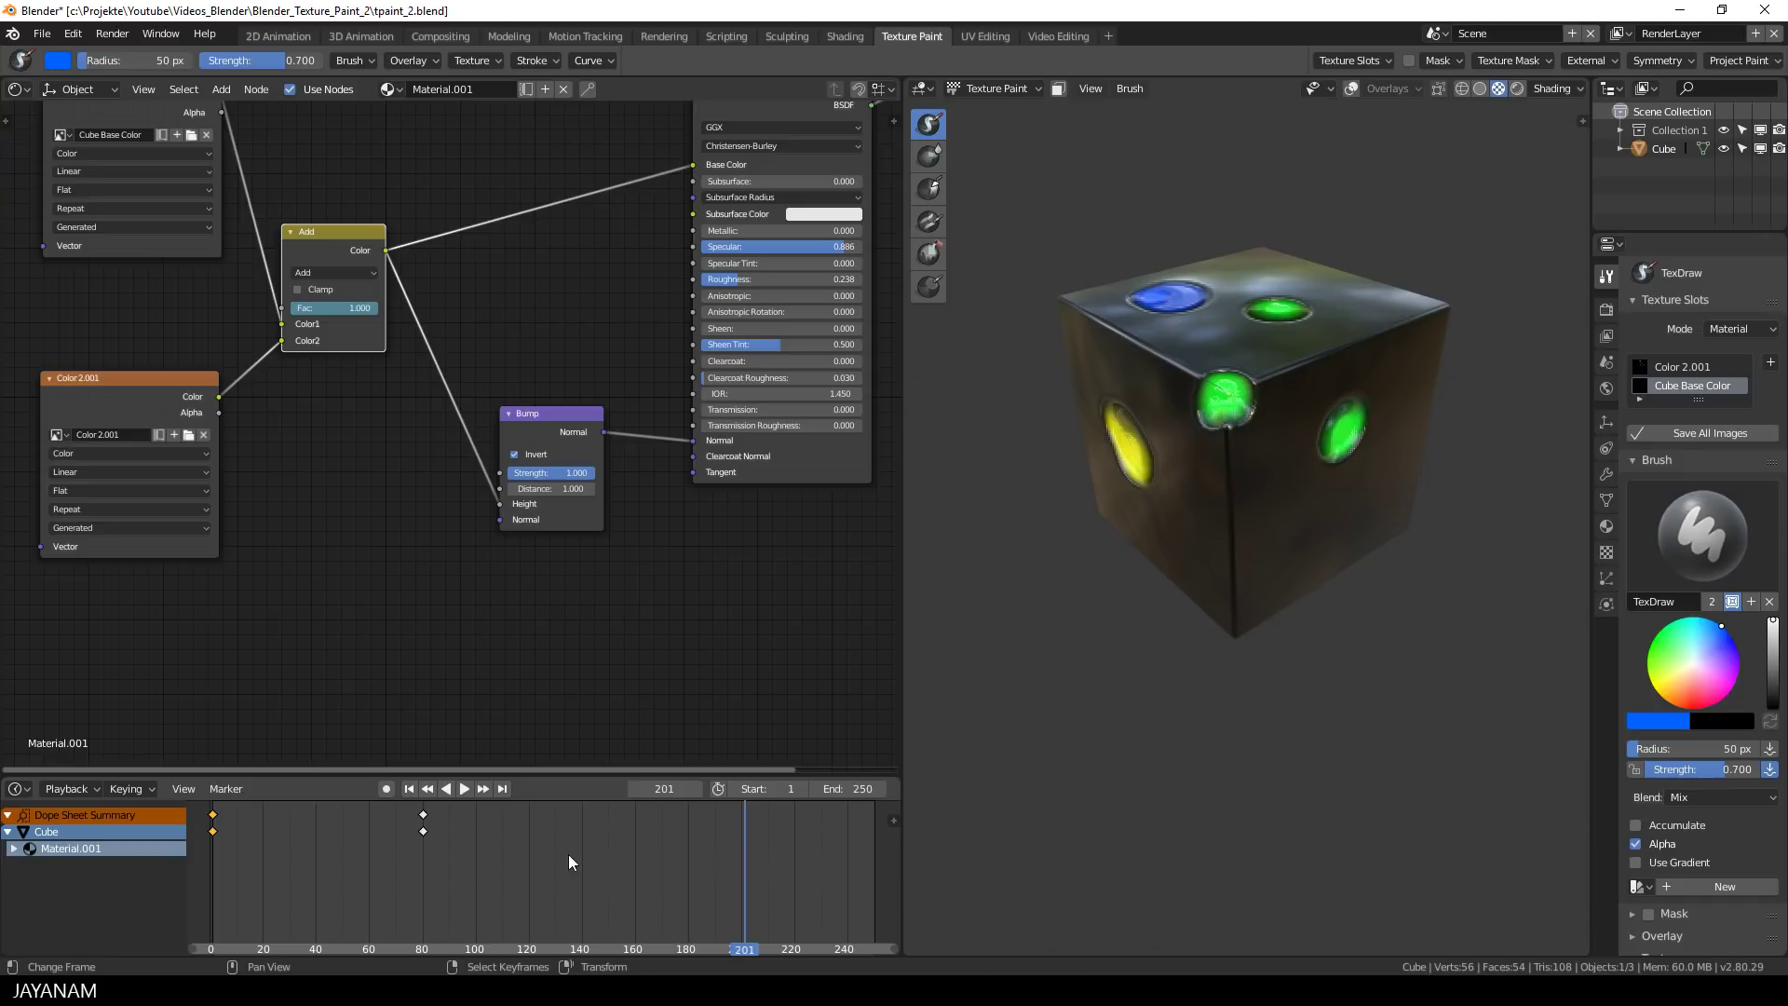
Copy the first Fac keyframe, with value 0.000, to frame 120
{"action": "left_click", "coordinate": [634, 852]}
{"action": "key", "text": "ctrl+shift+space"}
{"action": "key", "text": "space"}
{"action": "key", "text": "ctrl+v"}
{"action": "key", "text": "i"}
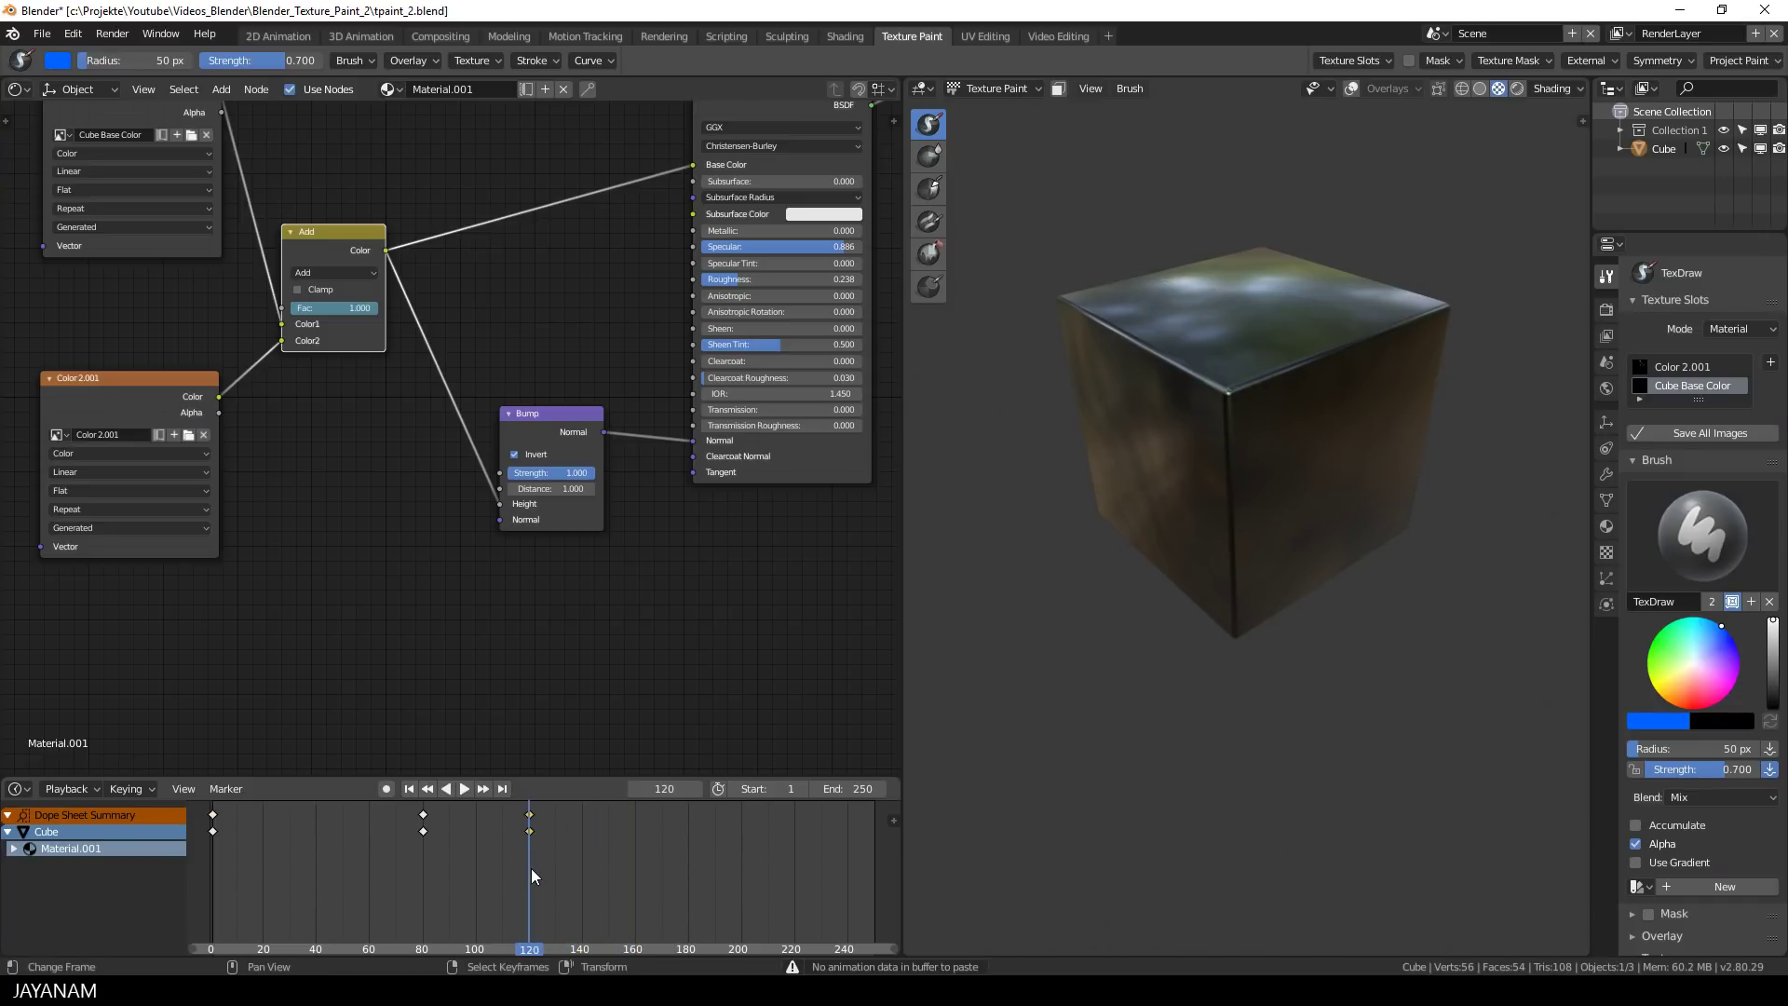
{"action": "key", "text": "space"}
{"action": "mouse_move", "coordinate": [531, 868]}
{"action": "left_mouse_down"}
{"action": "mouse_move", "coordinate": [212, 865]}
{"action": "mouse_move", "coordinate": [529, 874]}
{"action": "left_mouse_up"}
{"action": "key", "text": "space"}
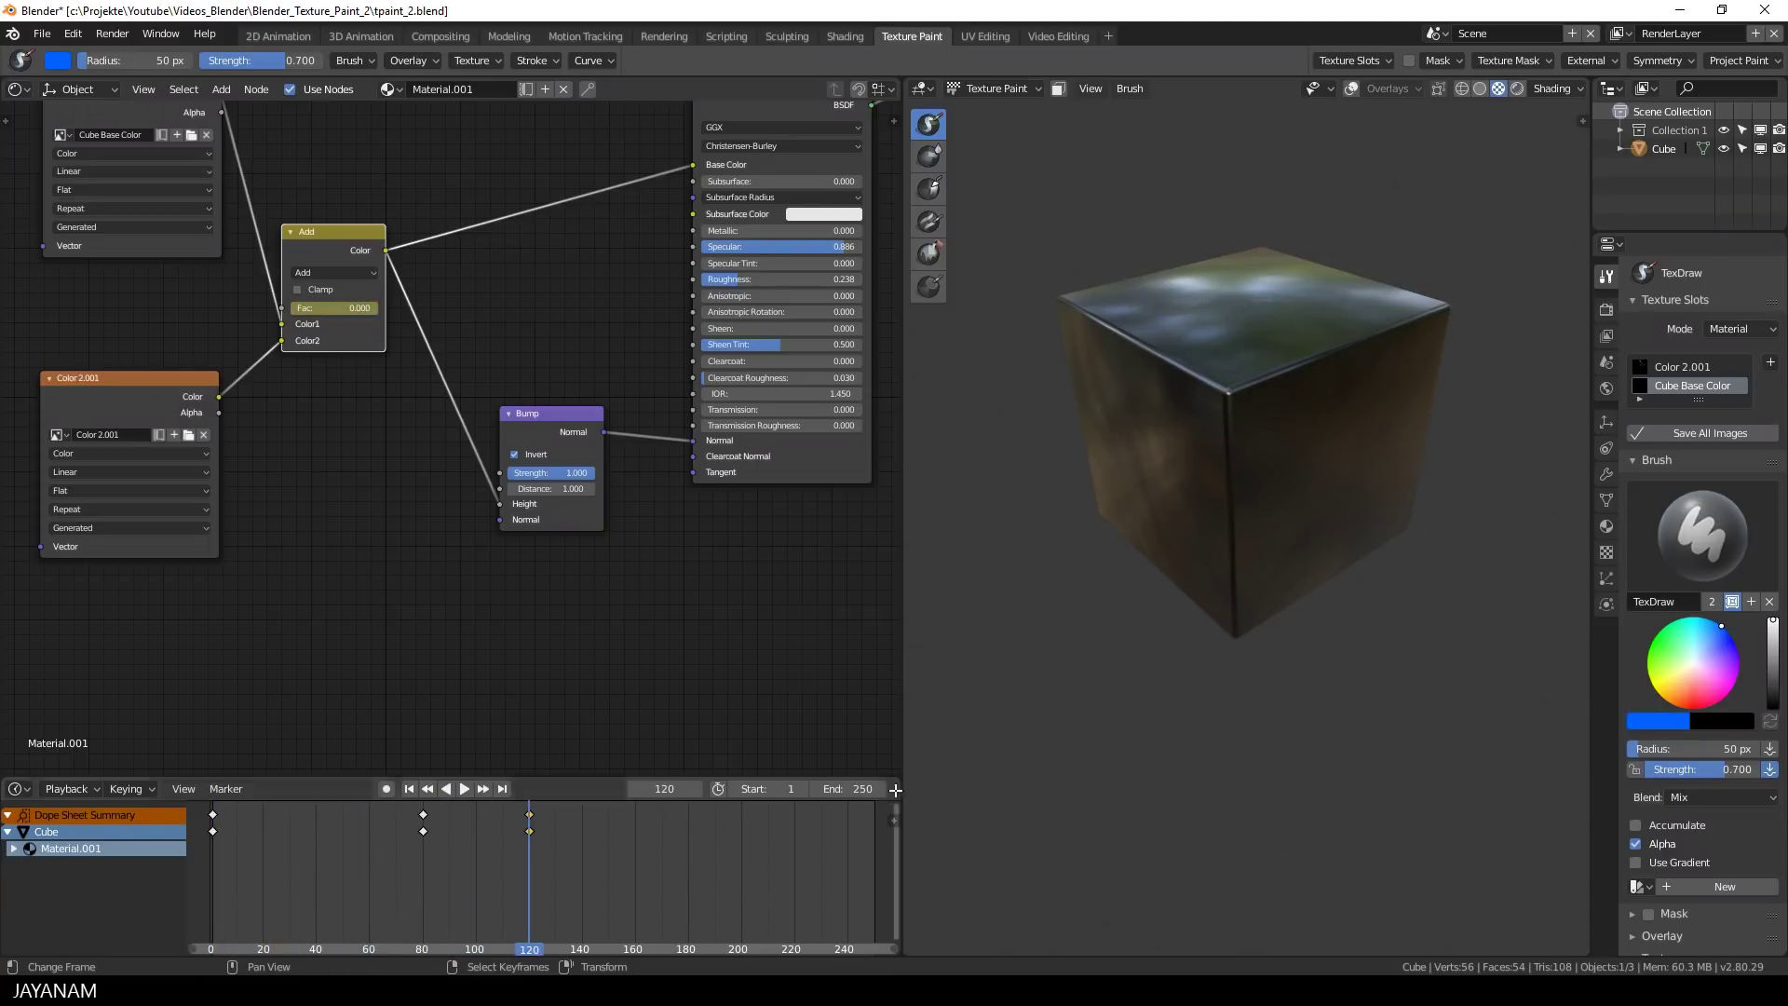
Set the animation's end frame to 120
{"action": "left_click", "coordinate": [864, 789]}
{"action": "type", "text": "120"}
{"action": "key", "text": "Return"}
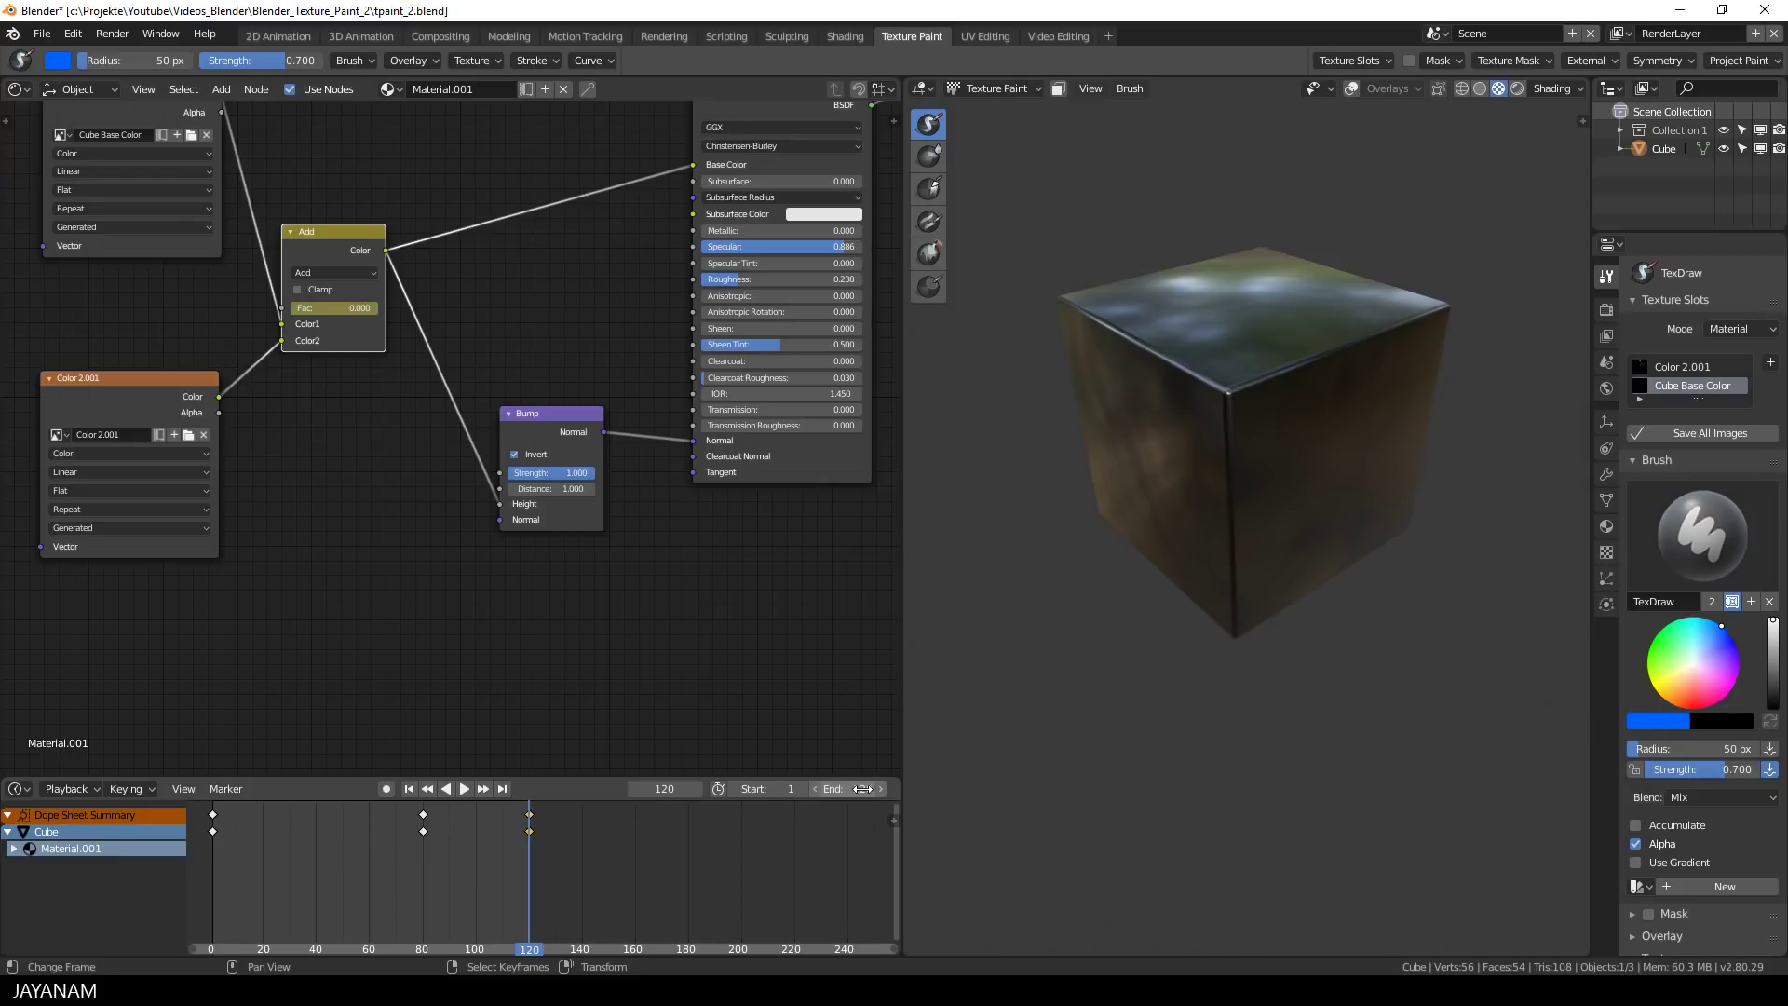
Play the animation to watch the dabs fade in and out on the cube
{"action": "left_click", "coordinate": [464, 789]}
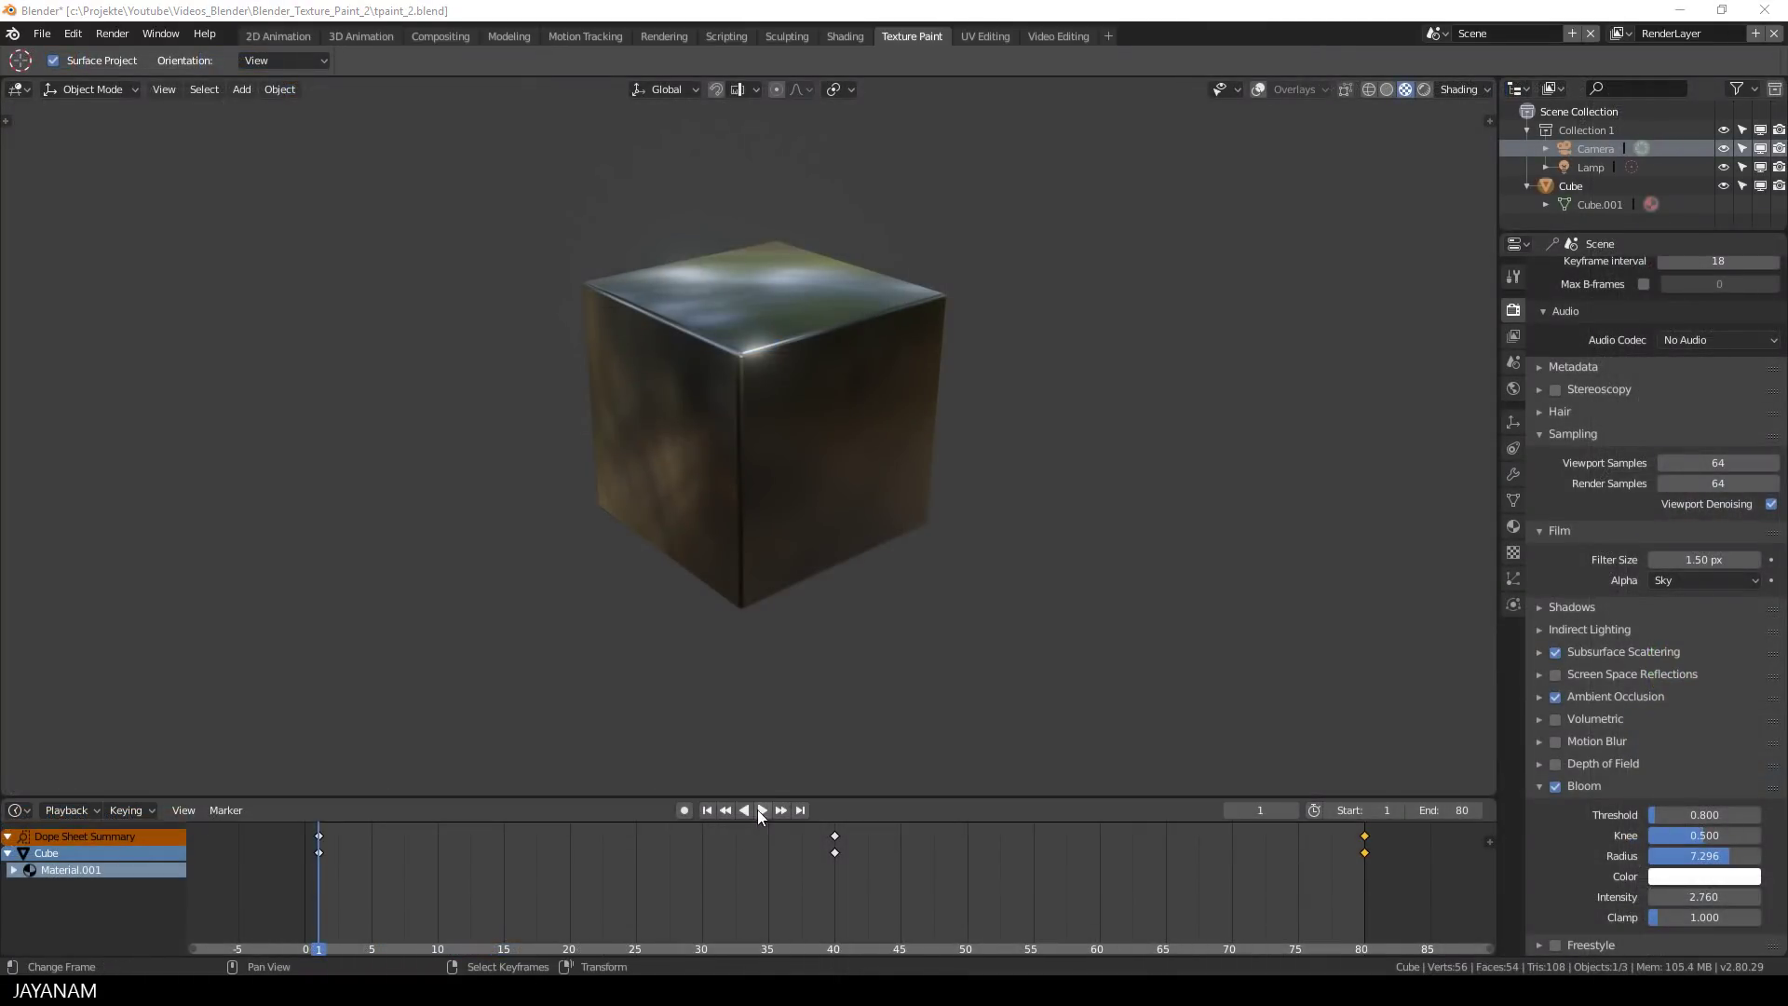
{"action": "left_click", "coordinate": [754, 809]}
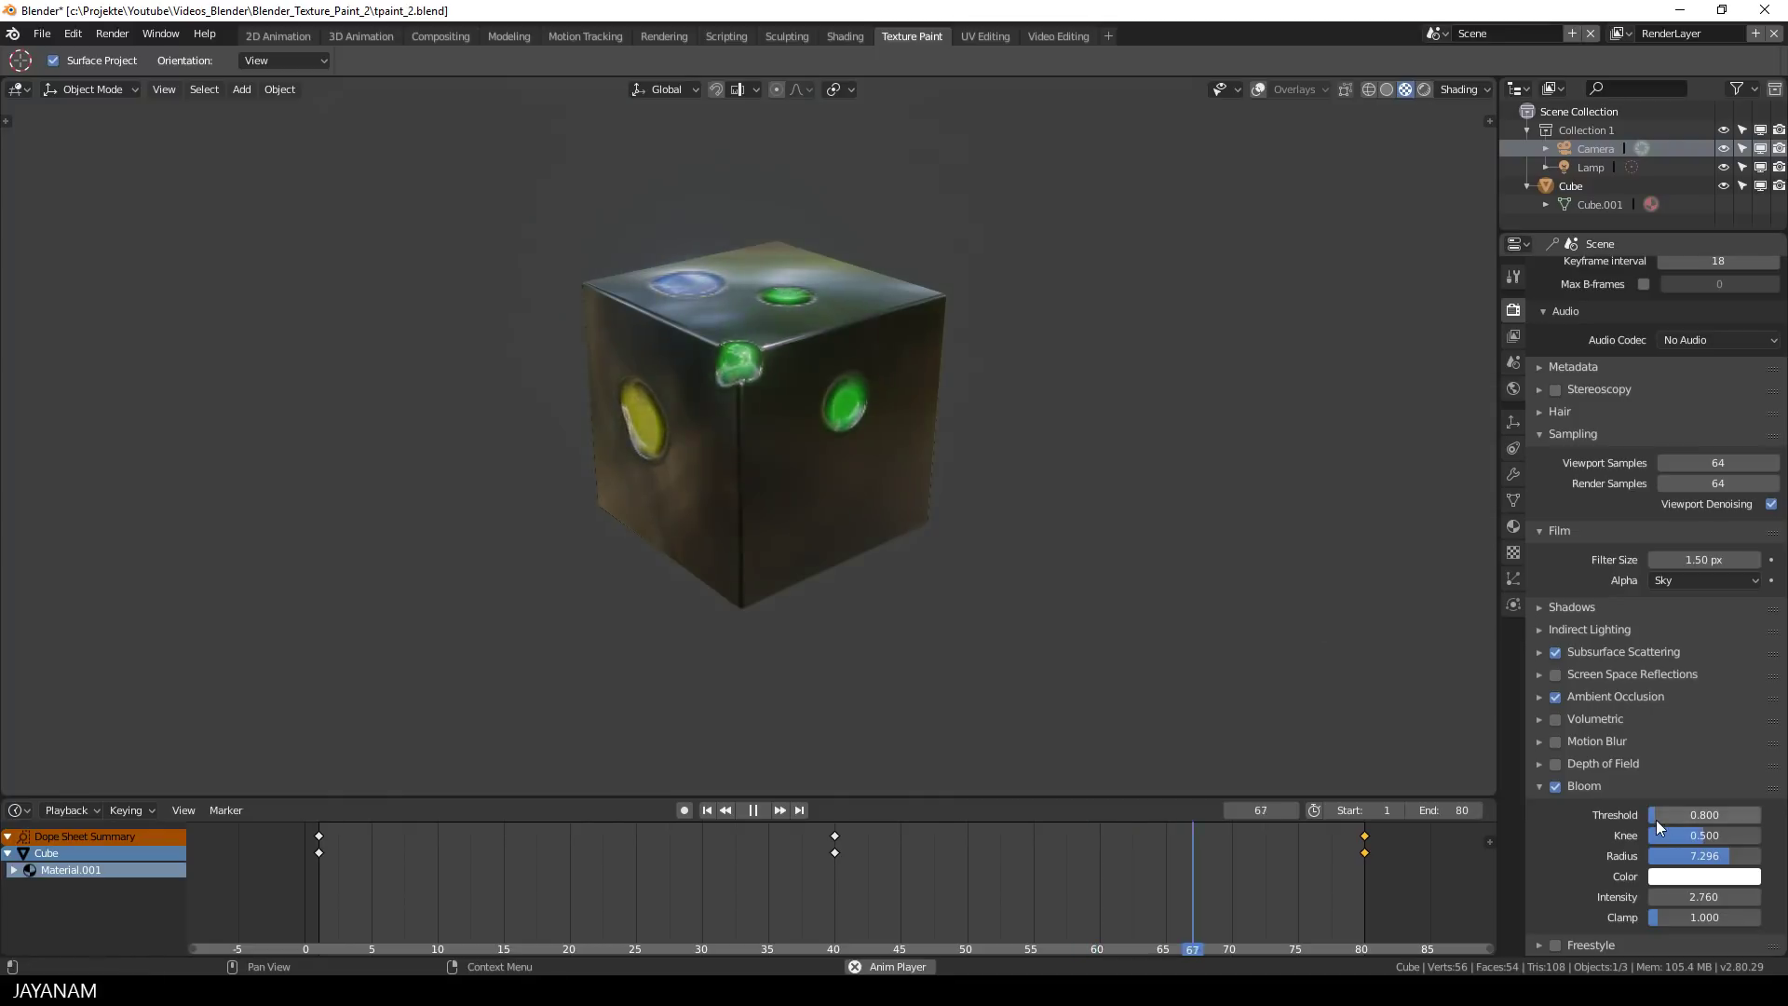